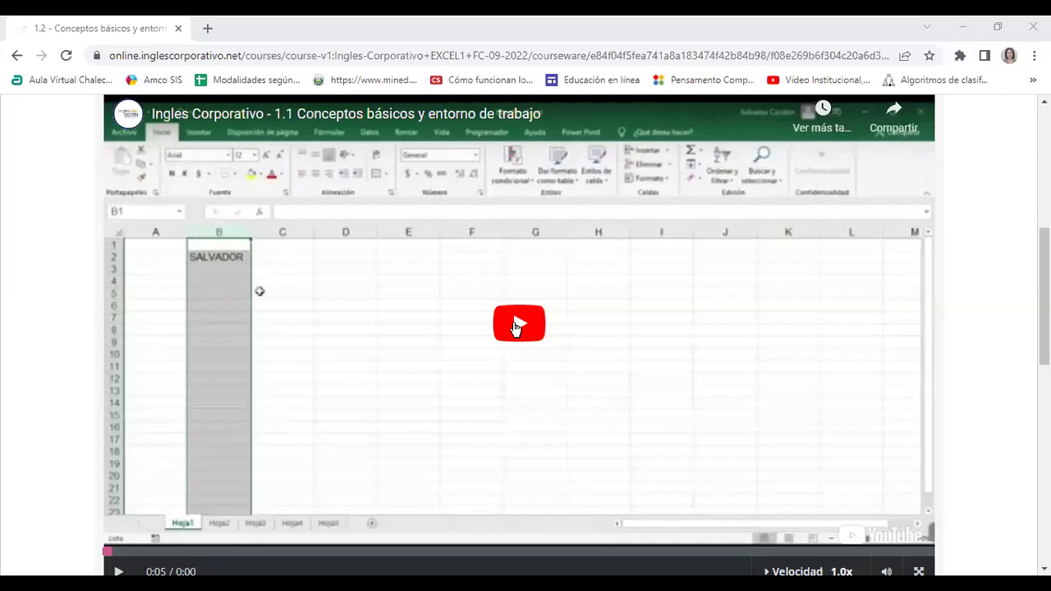
Play the lesson video "1.1 Conceptos básicos y entorno de trabajo" from its beginning and go to the section 1 practice file link.
left_click(517, 325)
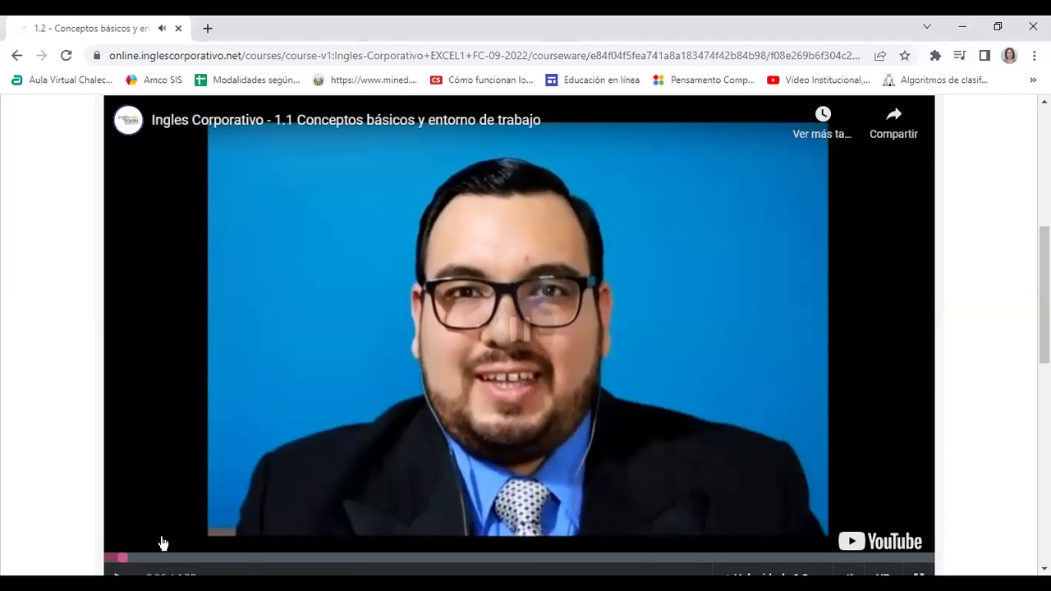
left_click(117, 575)
left_click(107, 558)
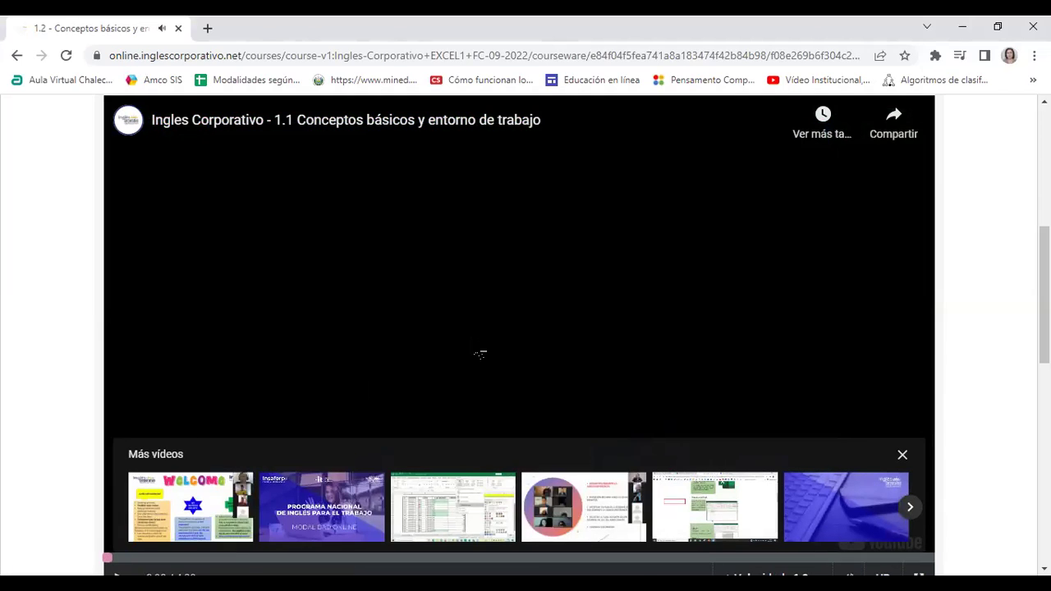
left_click(452, 411)
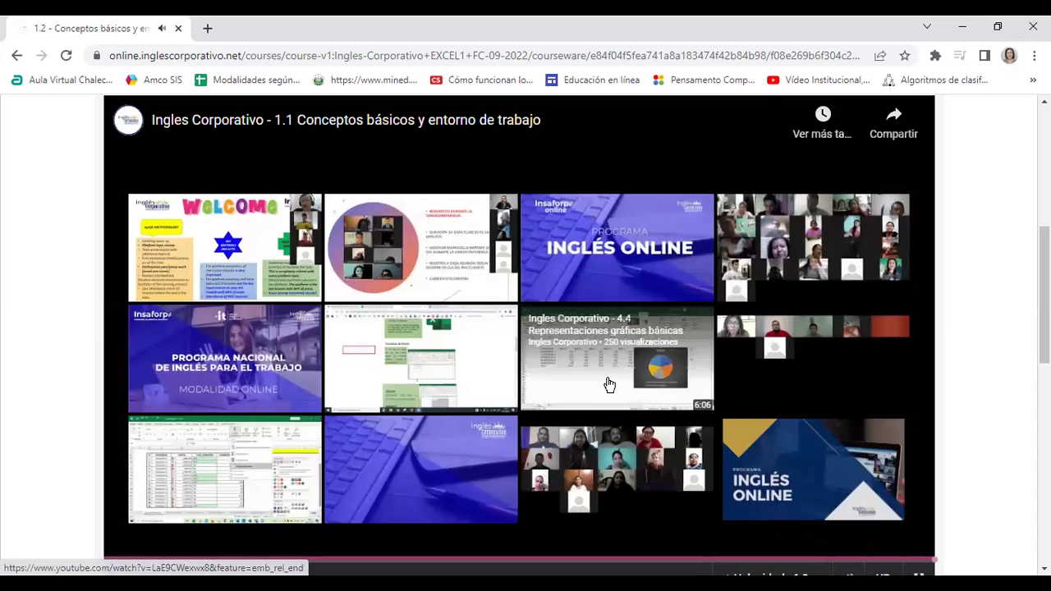
scroll(393, 507, "down", 2)
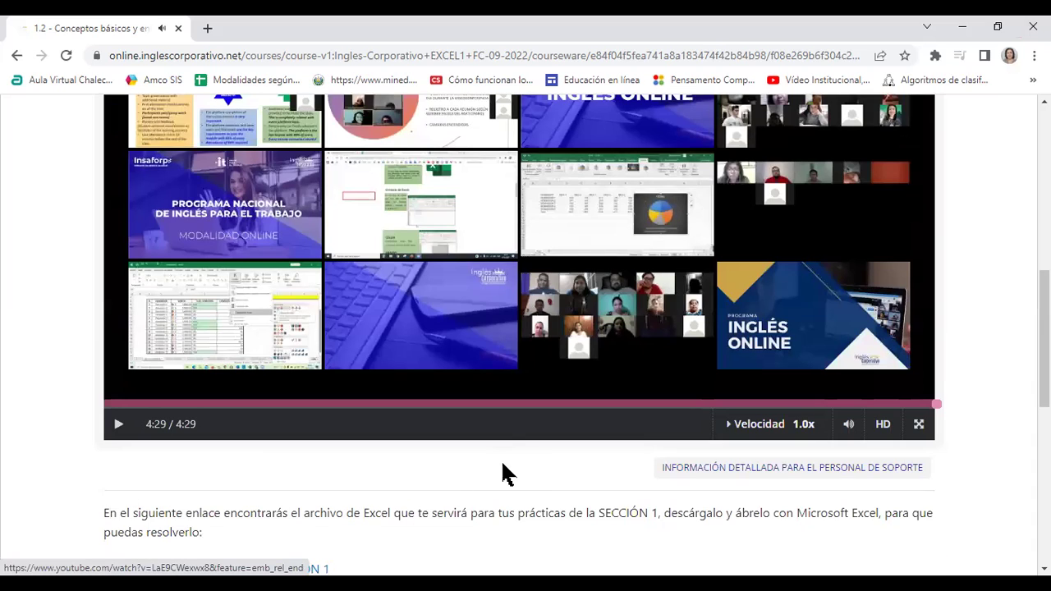
scroll(410, 310, "down", 2)
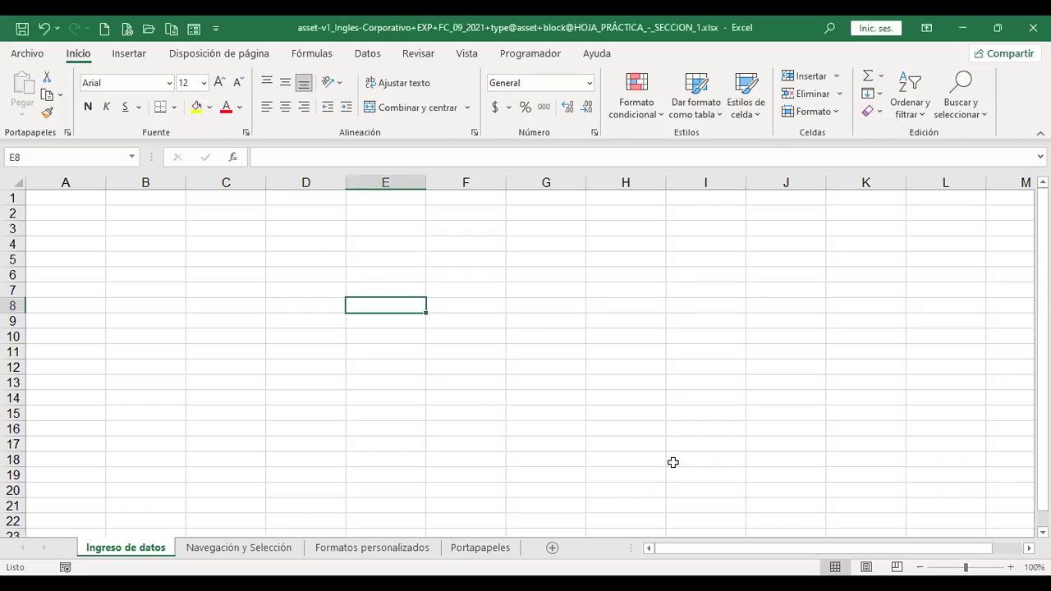
Switch to the section 1 practice workbook in Excel and look over its sheets, from Ingreso de datos through Portapapeles.
scroll(352, 434, "down", 3)
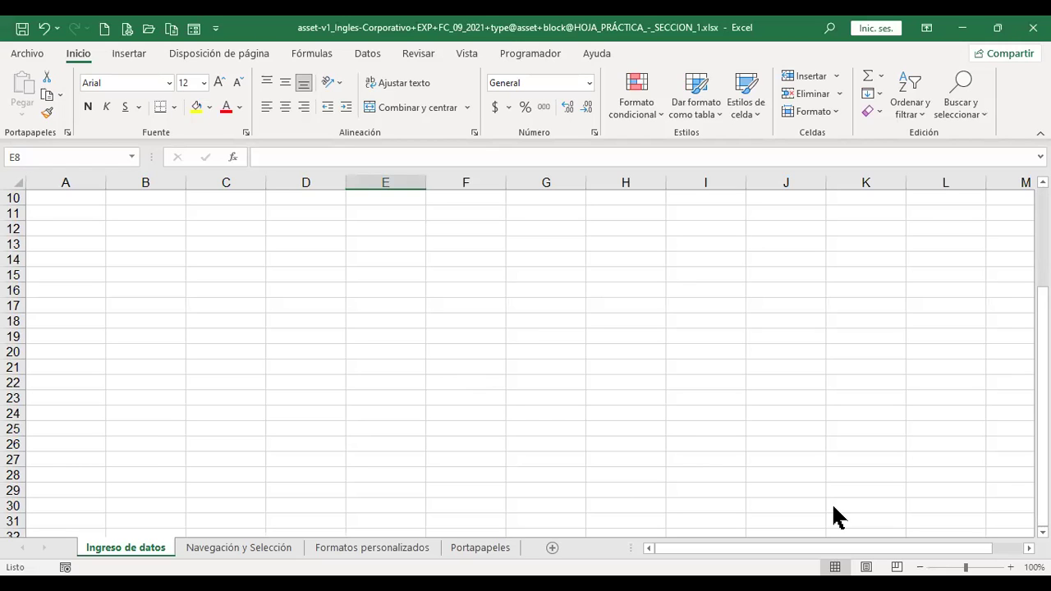
left_click(370, 291)
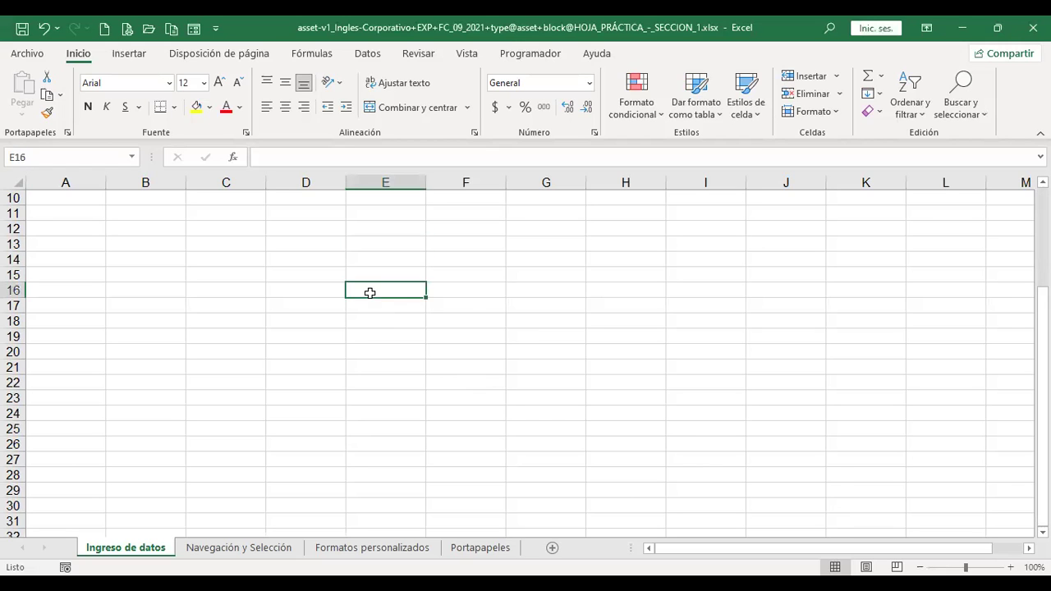
key("ctrl+Home")
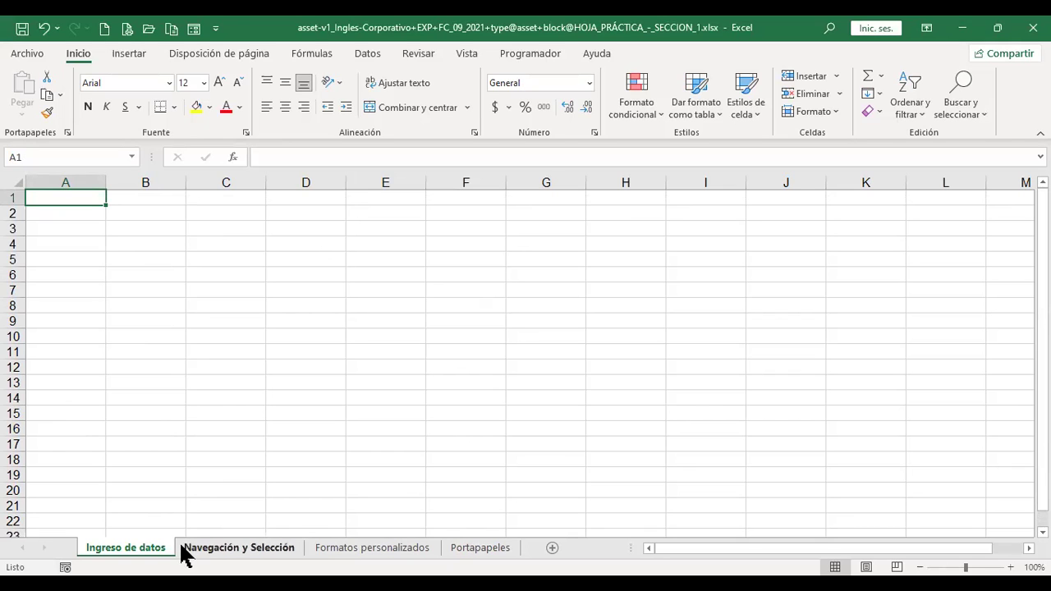
left_click(237, 552)
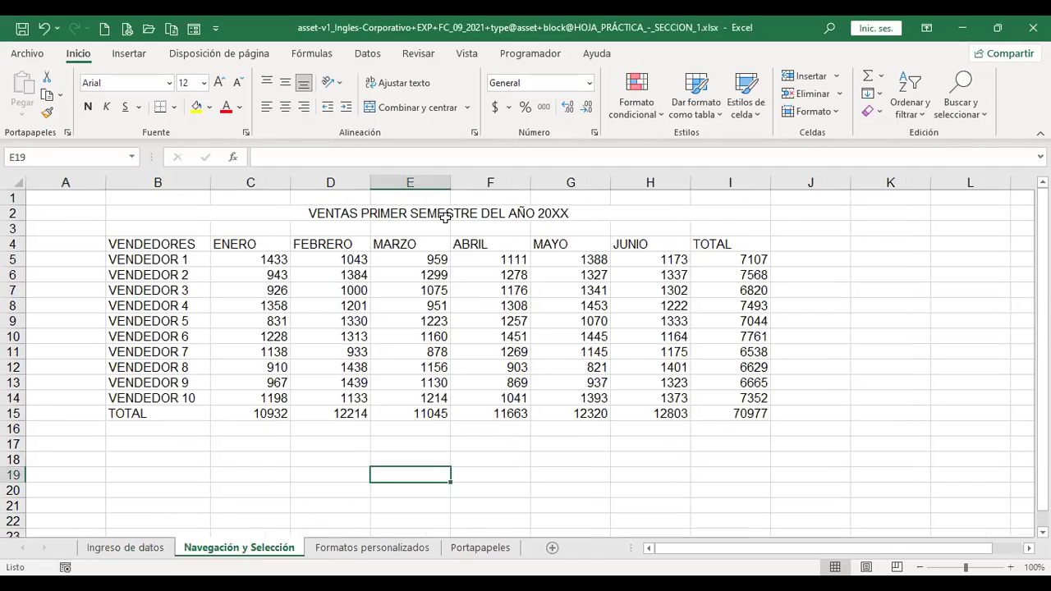
left_click(369, 550)
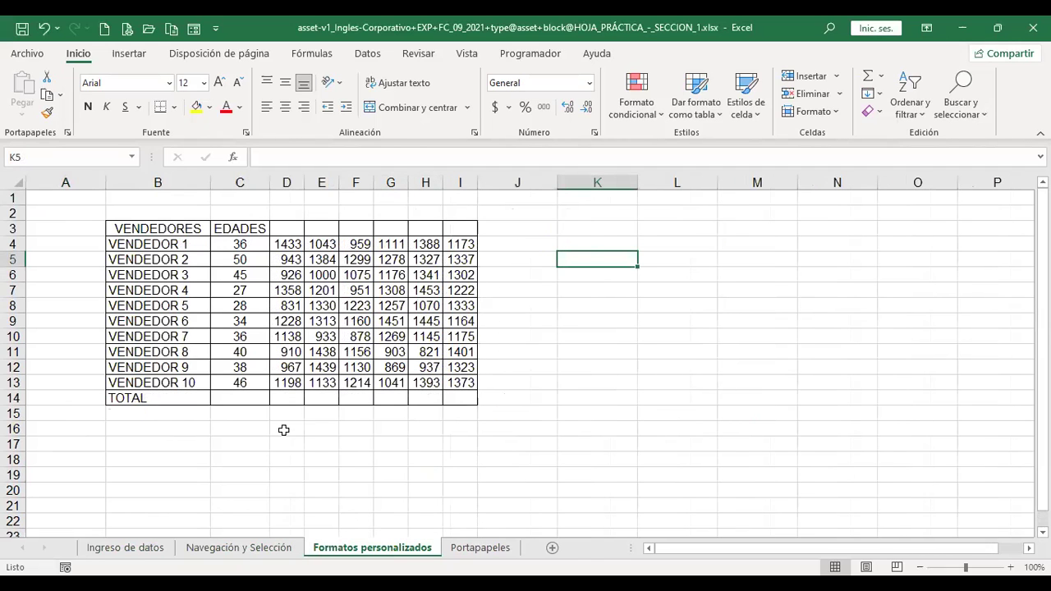
left_click(476, 550)
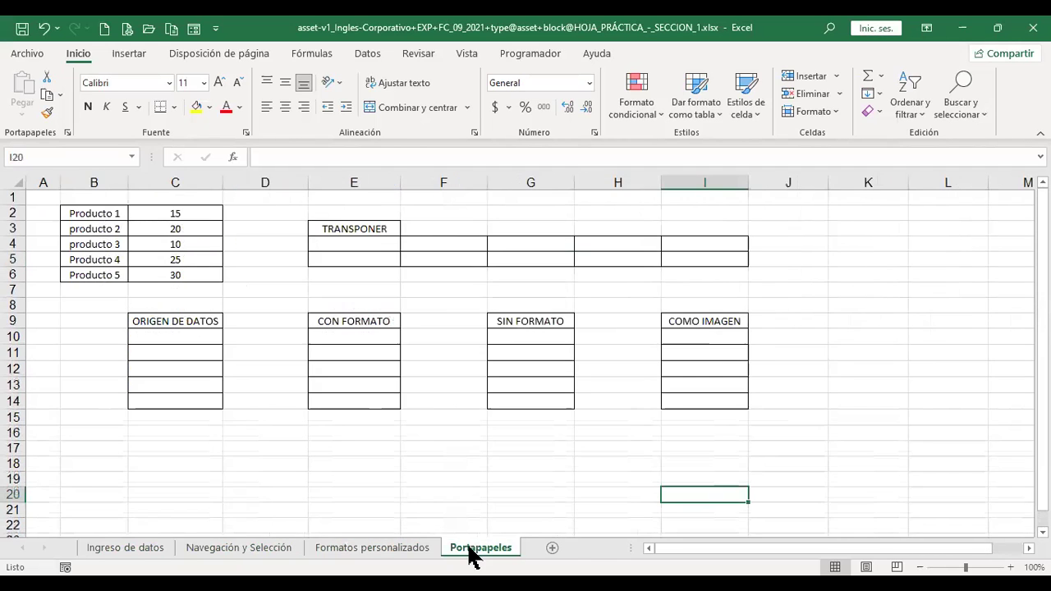
On the Ingreso de datos sheet, select all cells and magnify the view to 160%, ending on cell A1.
left_click(128, 548)
left_click(16, 182)
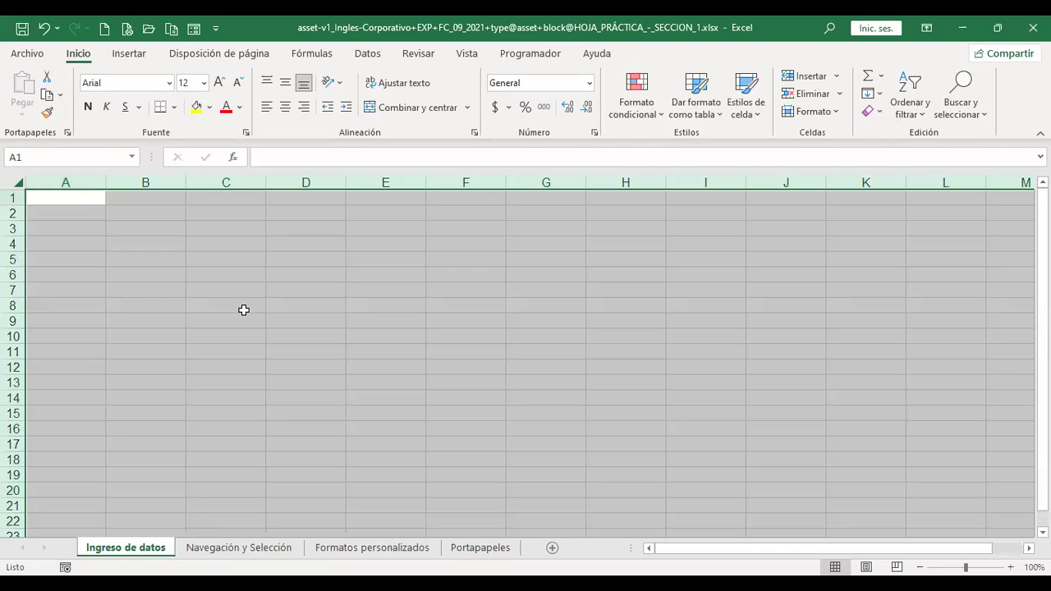
scroll(243, 311, "up", 4)
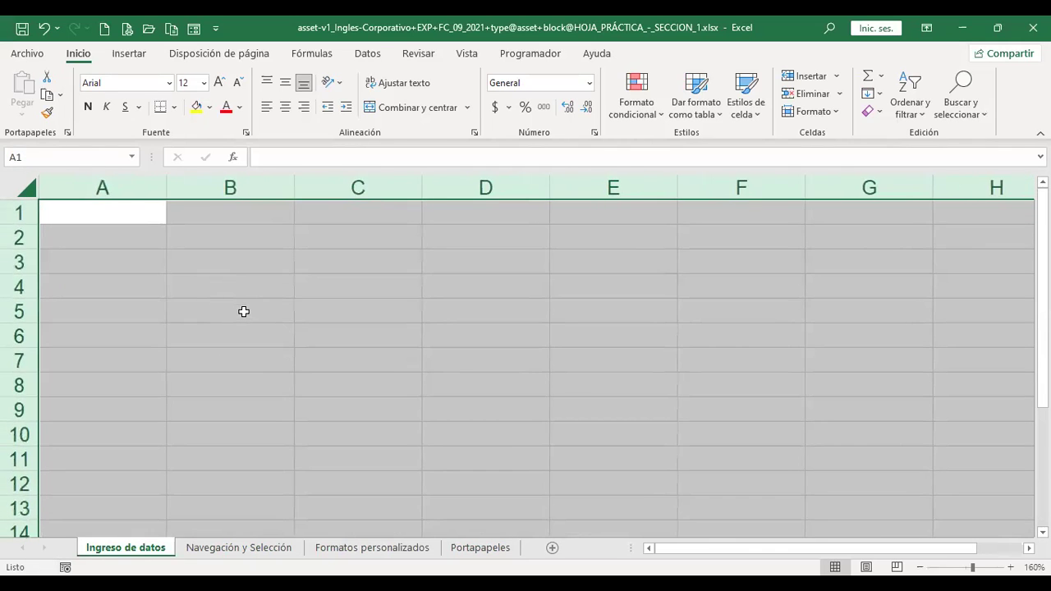
key("ctrl+Home")
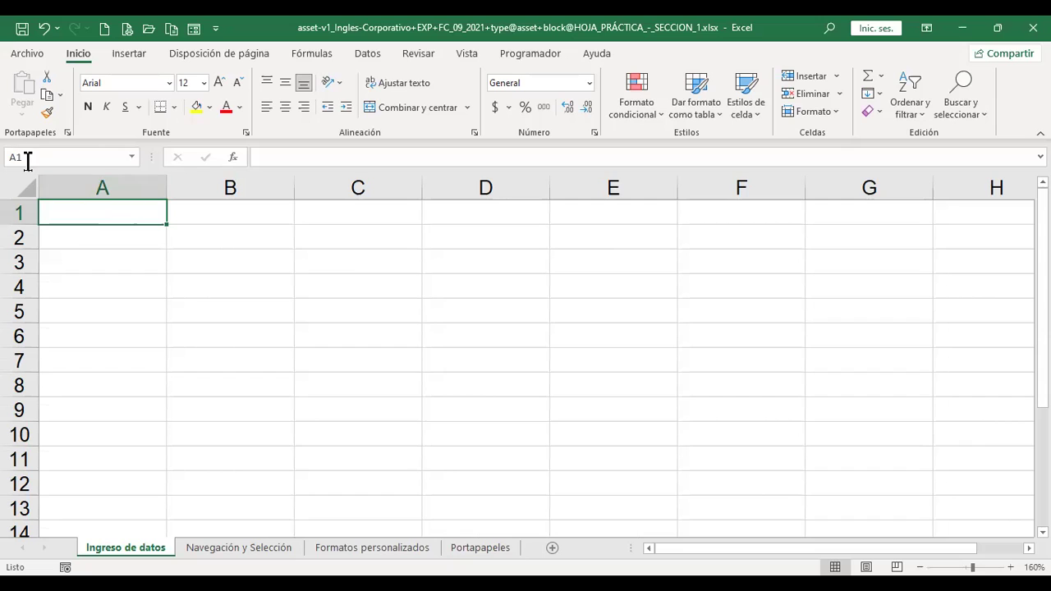
Select cells D6, G4 and A1 in turn to compare the references shown in the name box.
left_click(487, 339)
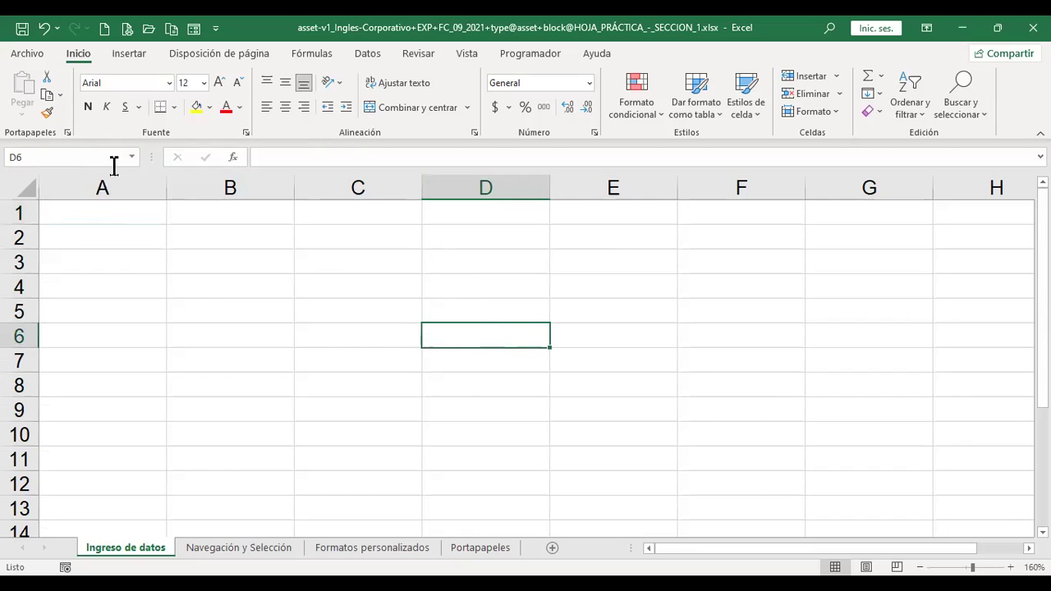
left_click(912, 286)
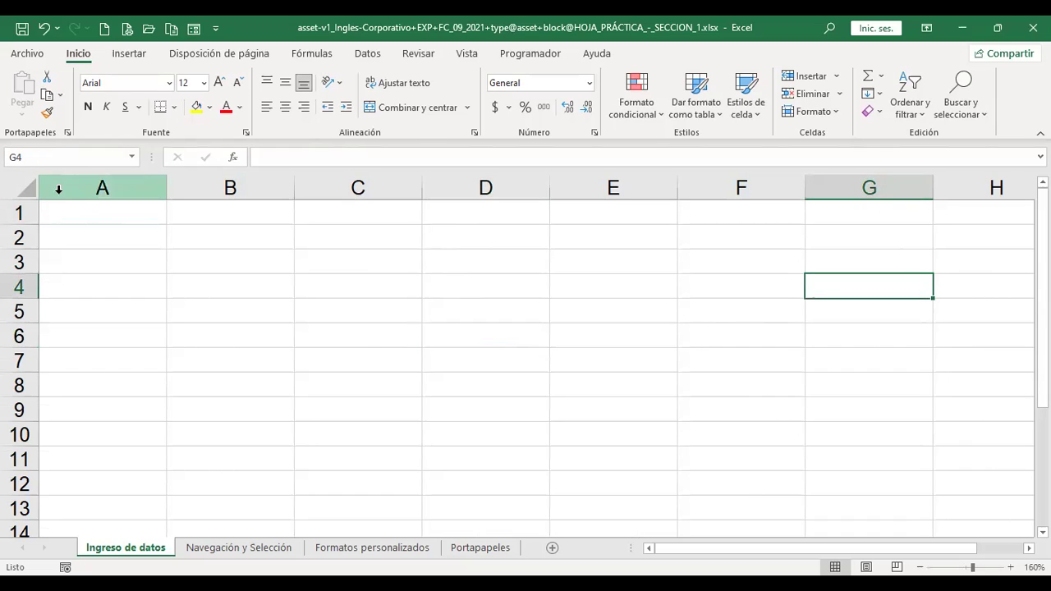
left_click(119, 211)
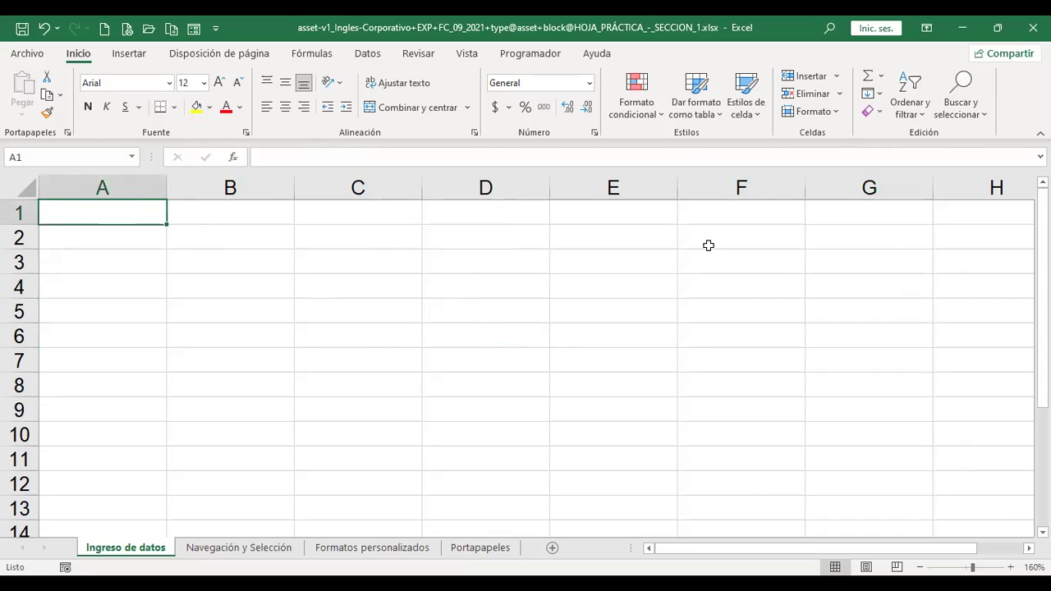
Enter the text "Podemos ingresar texto" in cell A1.
type("Podemos i")
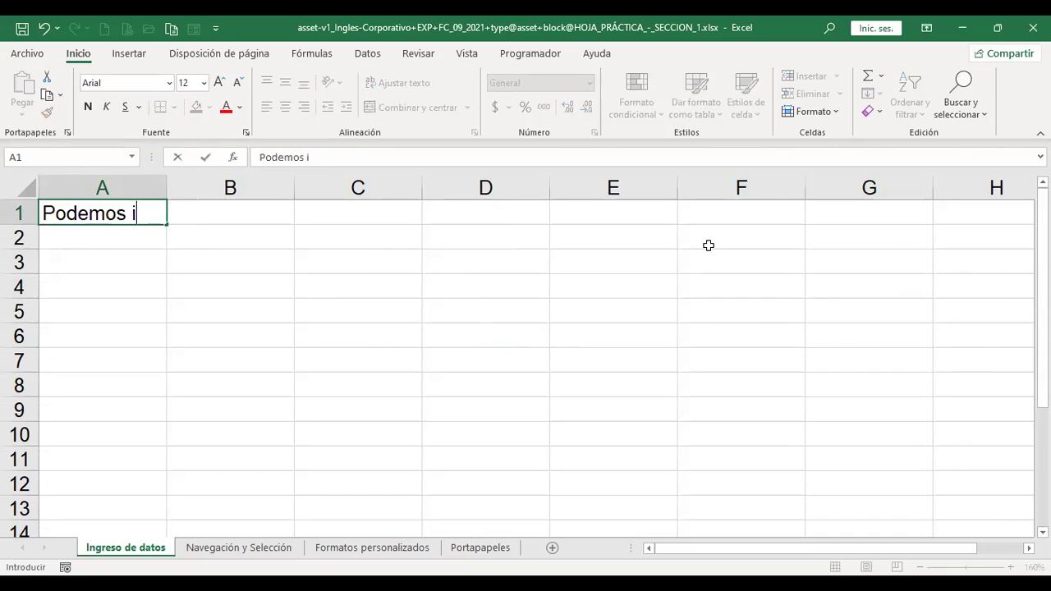
type("ngresra")
key("BackSpace")
key("BackSpace")
type("ar texto")
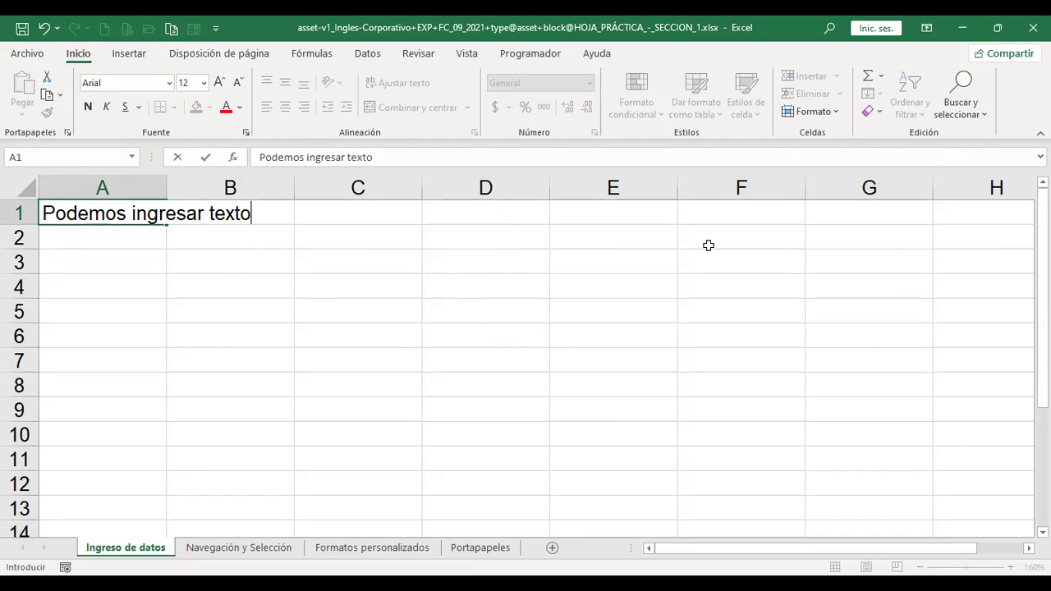
key("Return")
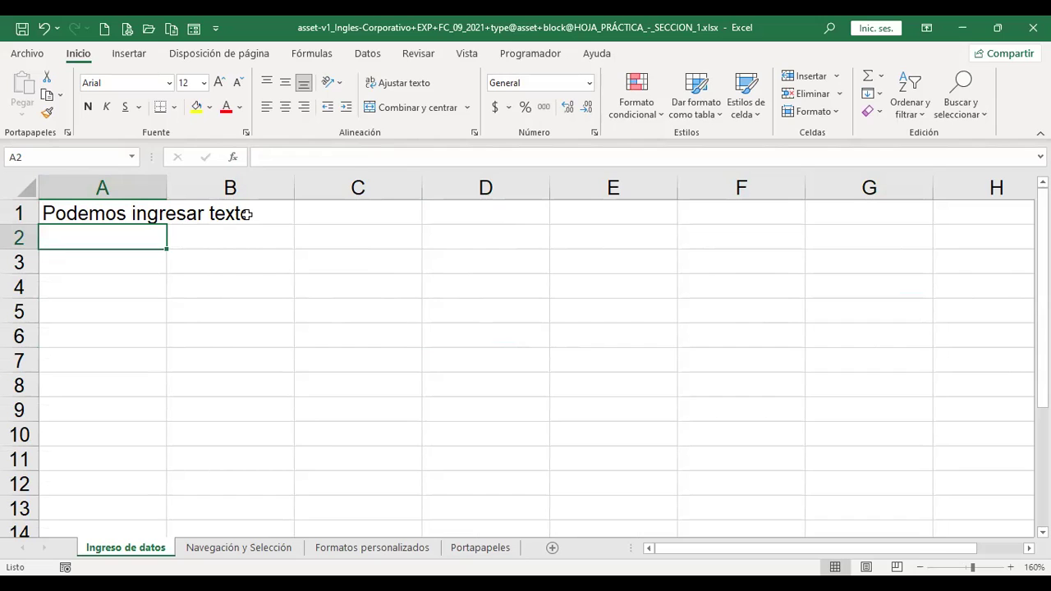
Inspect the contents of cells A1 and B1, and fit column A to its text, widening it somewhat further.
left_click(103, 211)
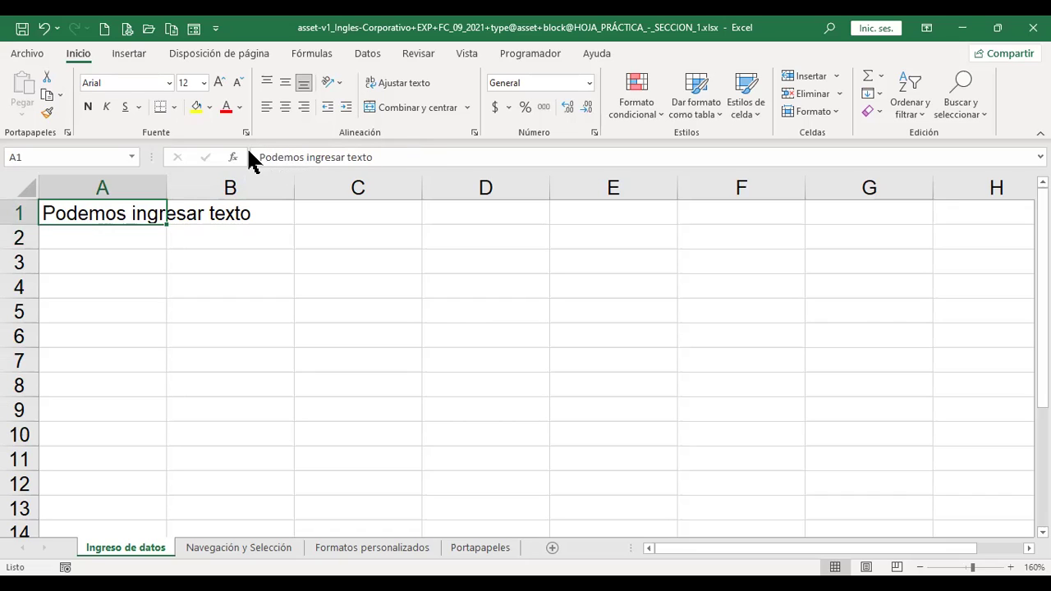
left_click(247, 215)
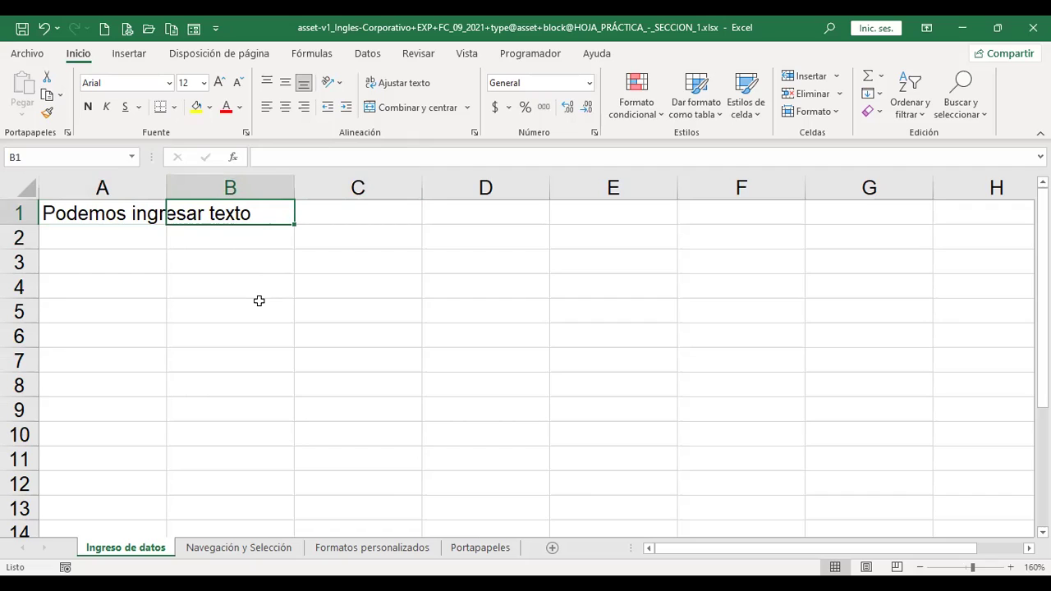
left_click(89, 215)
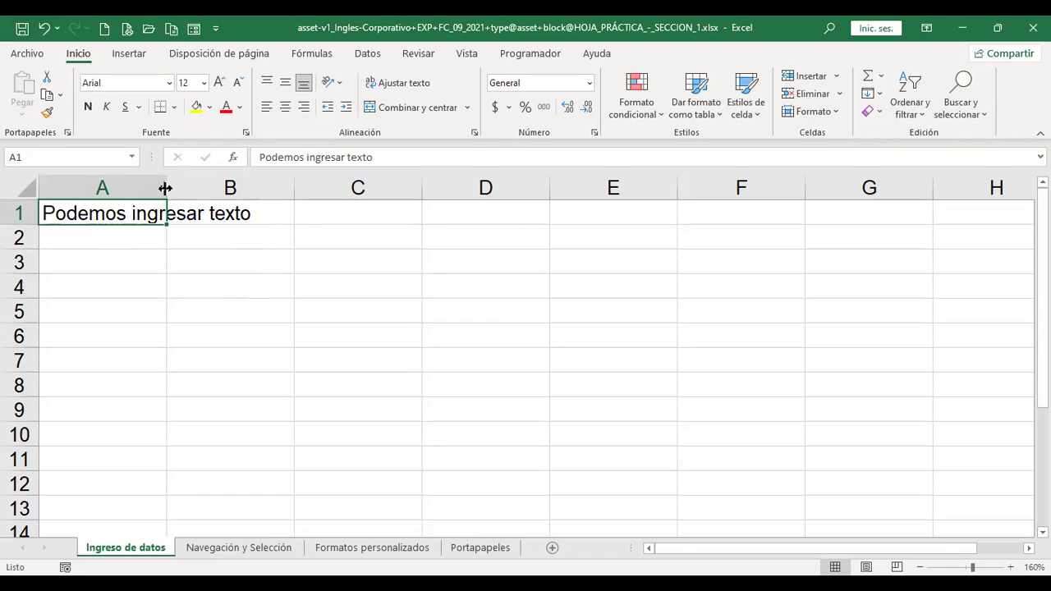
double_click(165, 188)
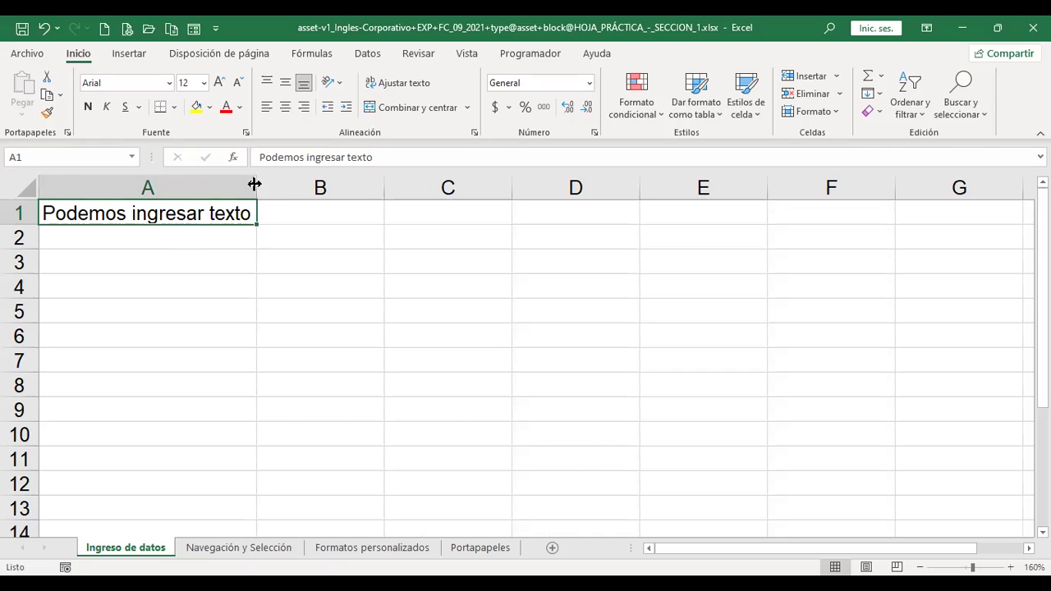
left_click_drag(255, 183, 329, 180)
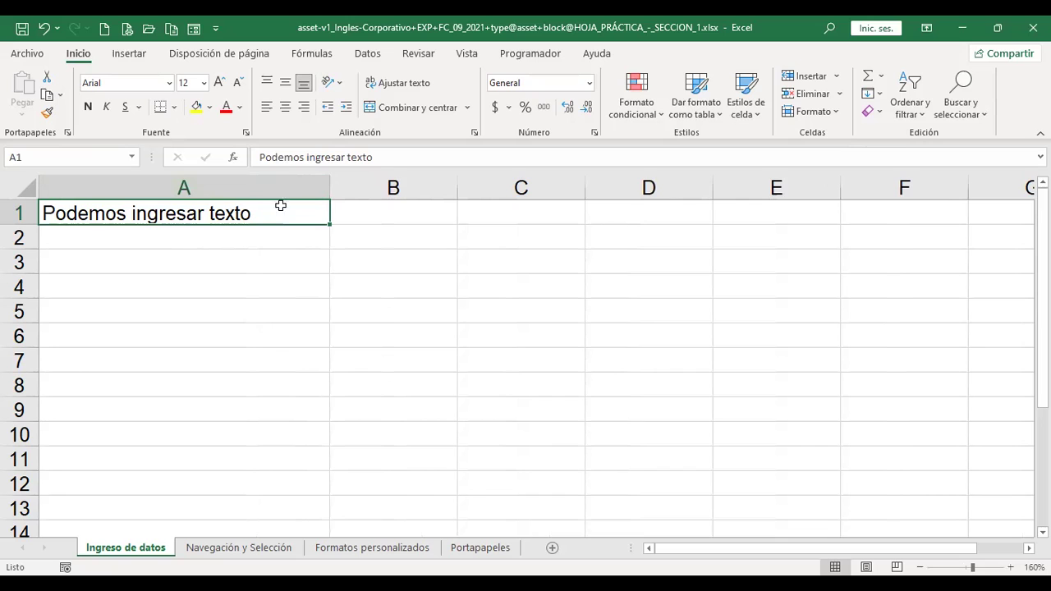
Enter the number 29 in cell B1 and reselect that cell.
left_click(373, 206)
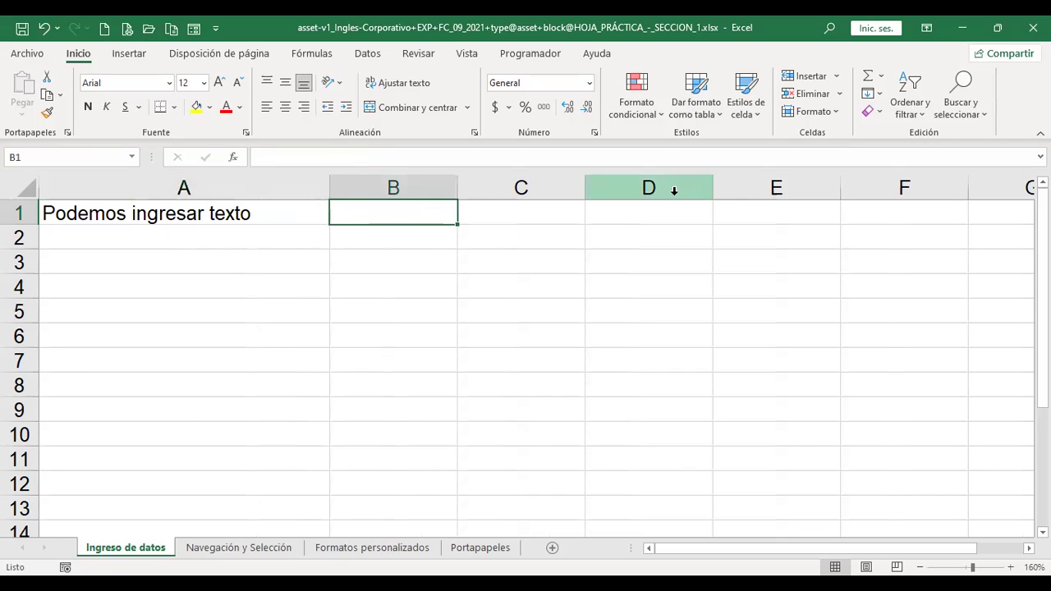
type("29")
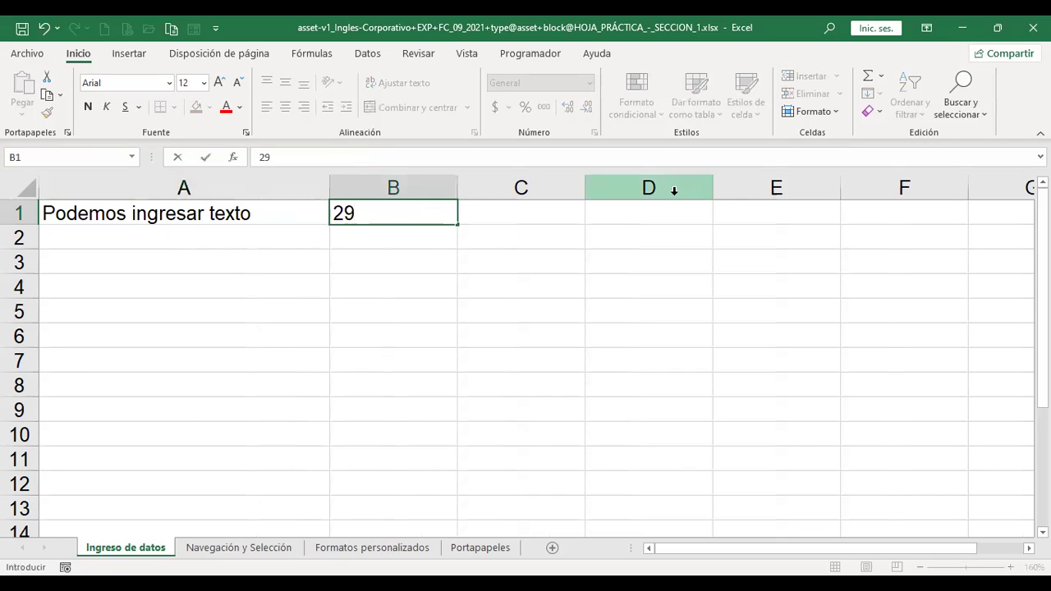
key("Return")
key("Up")
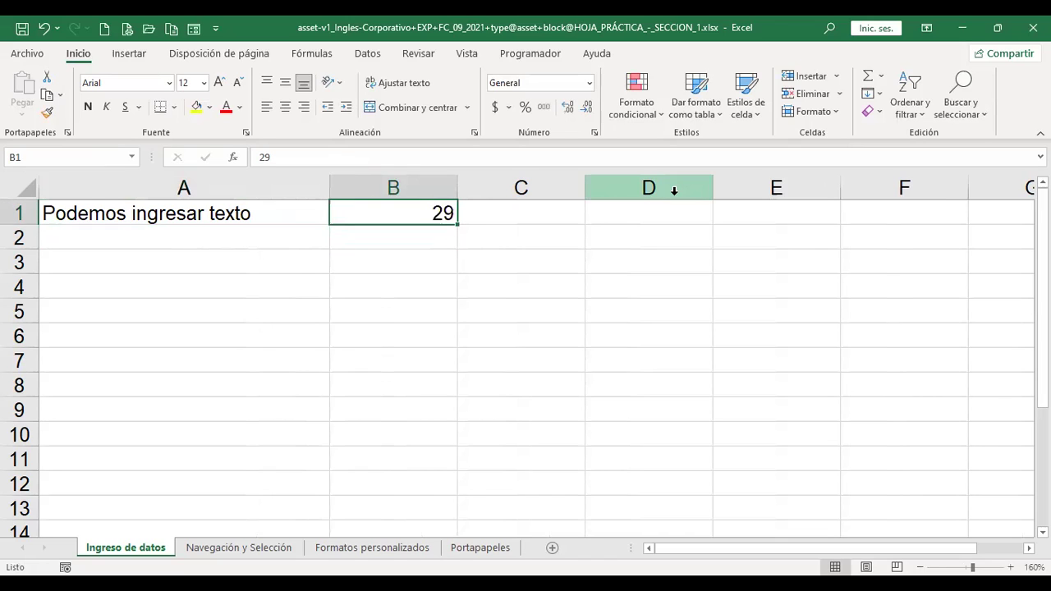
Enter 9,5 with a decimal comma in cell B2 and return to that cell.
left_click(428, 235)
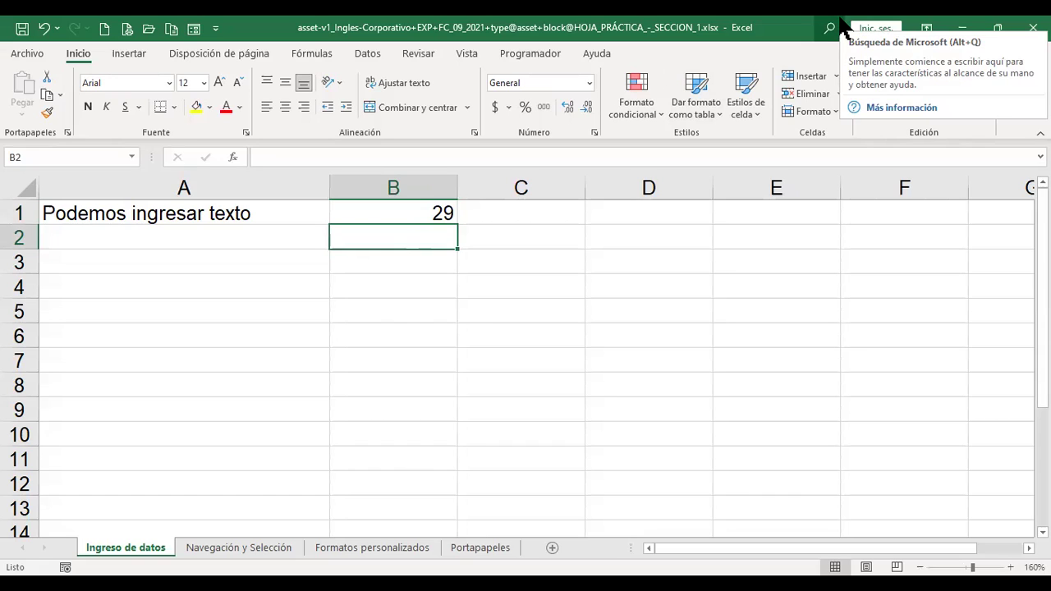
type("9,5")
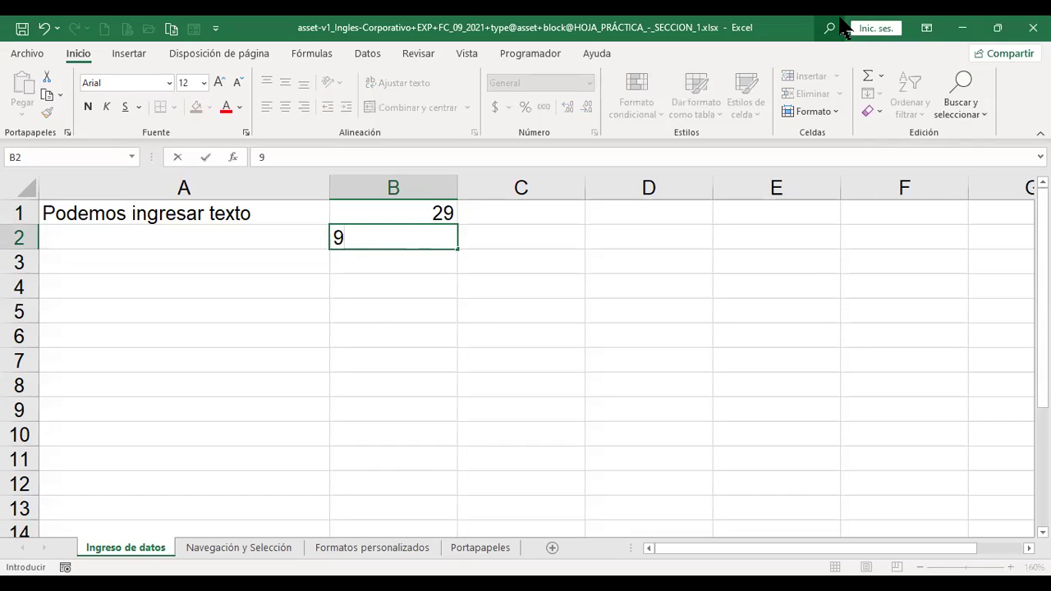
key("Return")
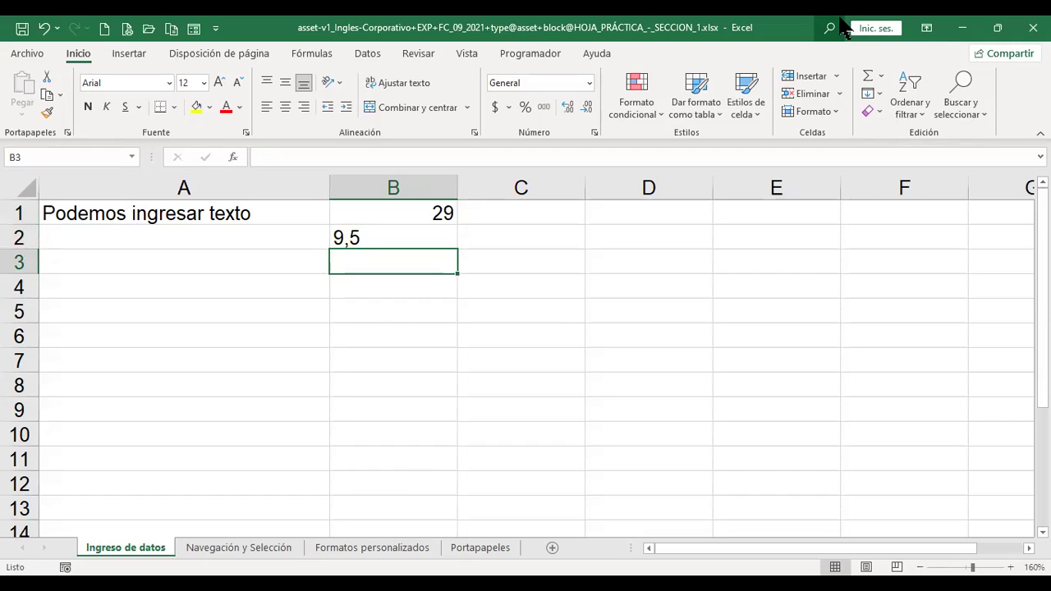
key("Up")
key("Down")
key("Down")
key("Down")
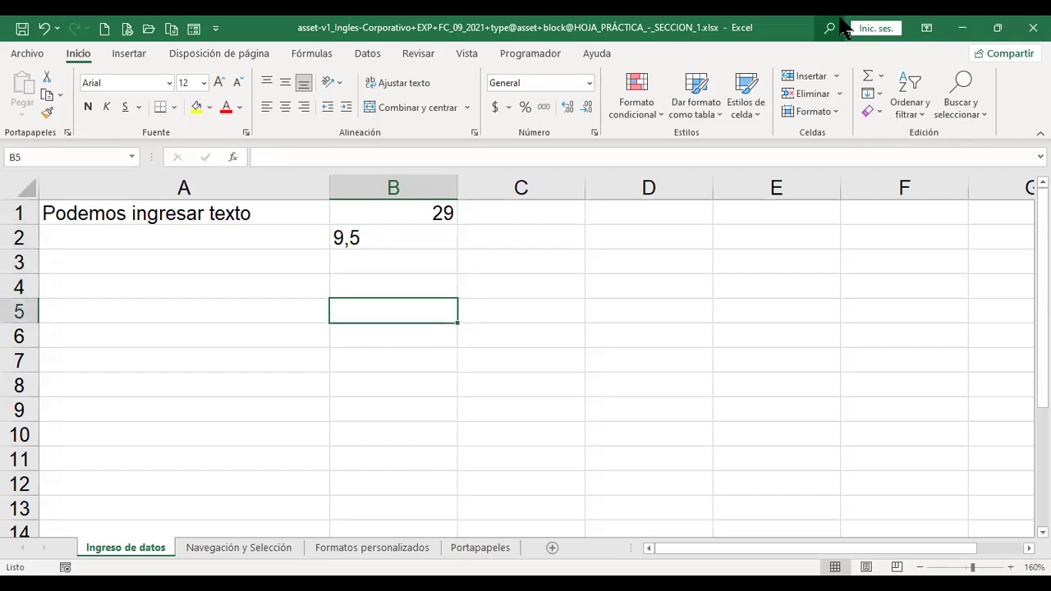
key("Up")
key("Up")
key("Up")
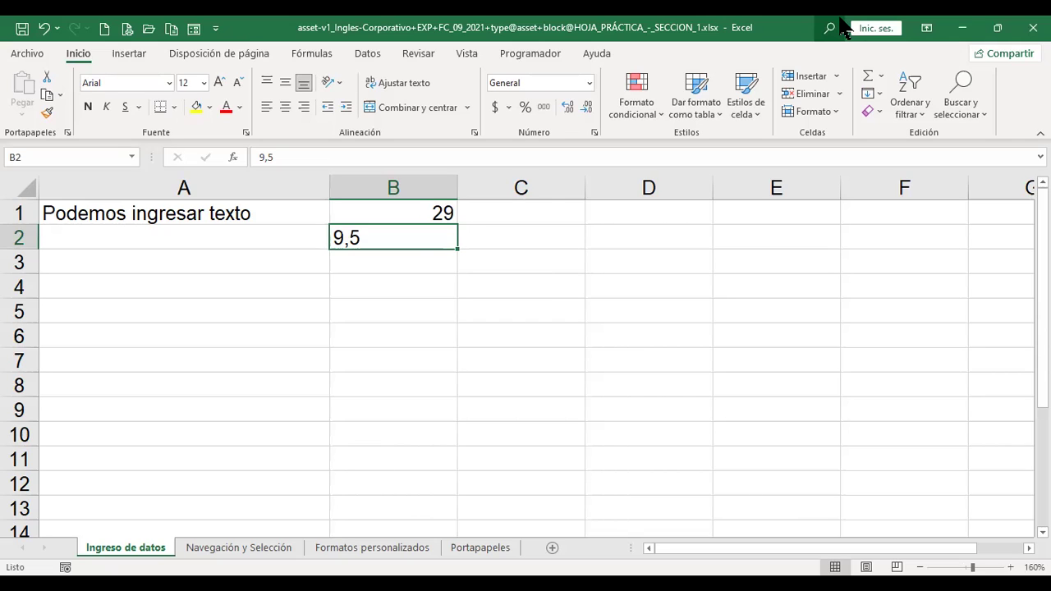
Try a formula in cell C2 that adds cells B2 and B1, and clear that cell.
key("Right")
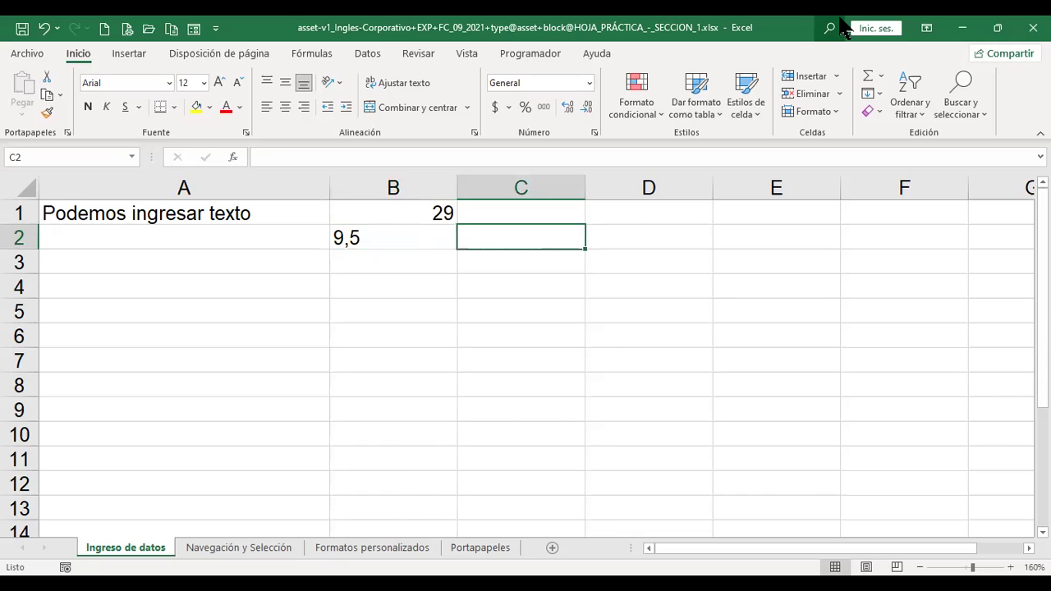
type("+")
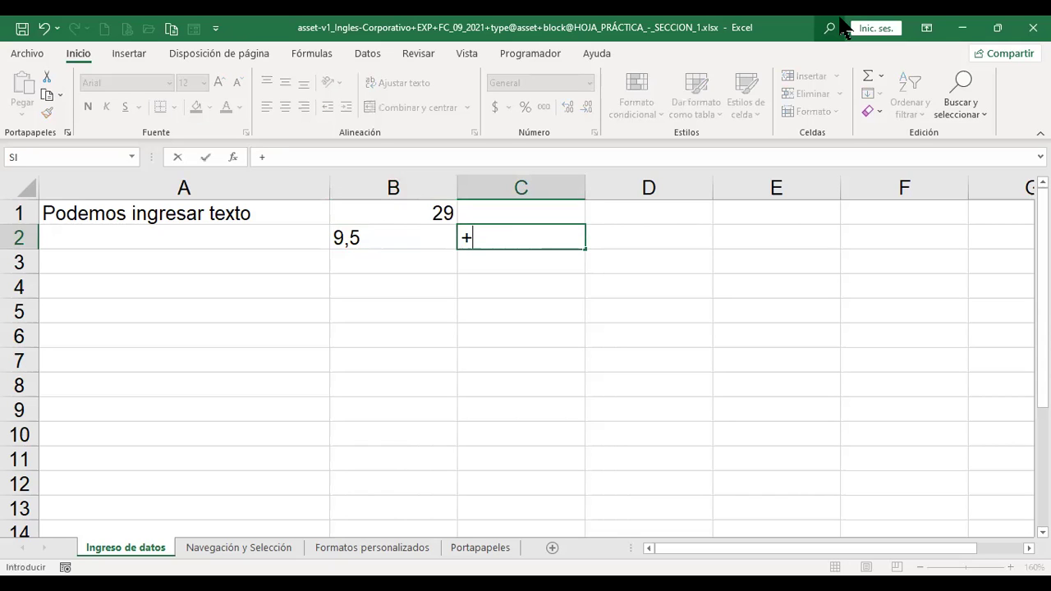
key("Left")
type("+")
key("Up")
key("Left")
key("Return")
key("Up")
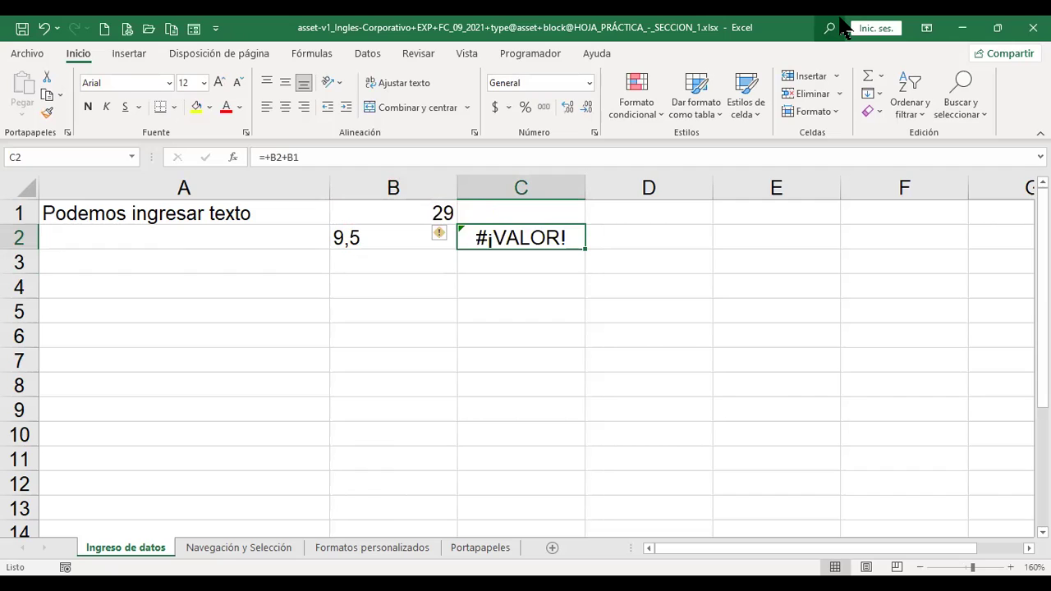
key("Delete")
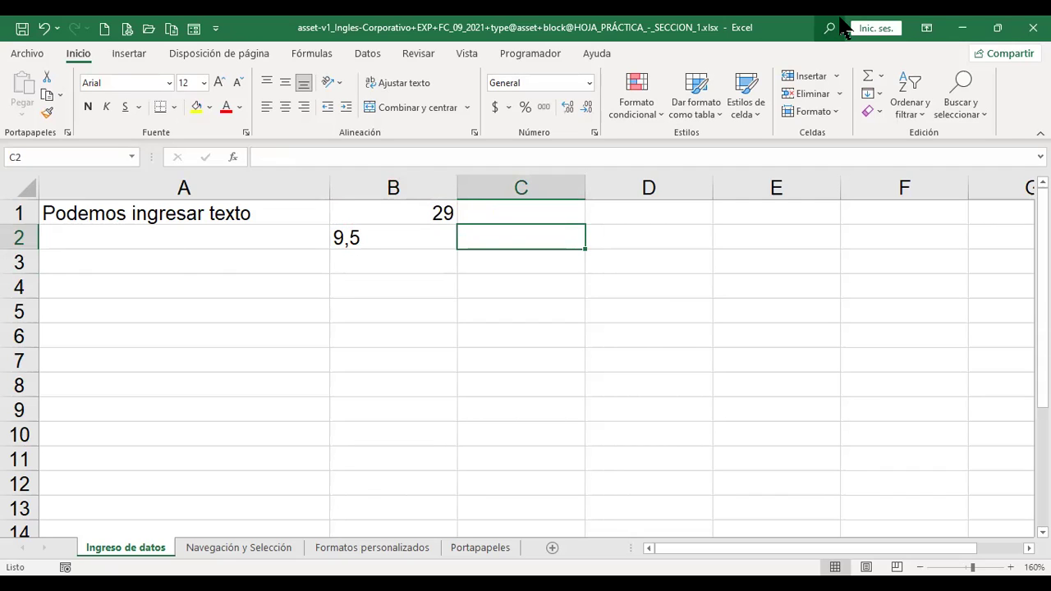
Enter 9.5 with a decimal point in cell B3 and select cell A1.
key("Left")
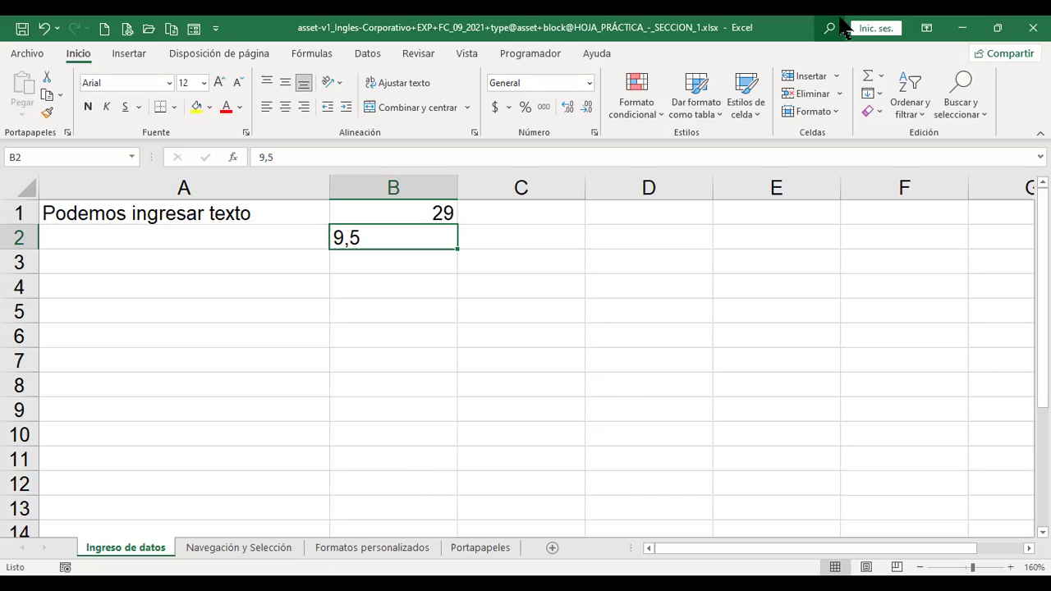
key("Return")
type("9.5")
key("Return")
key("Up")
key("Right")
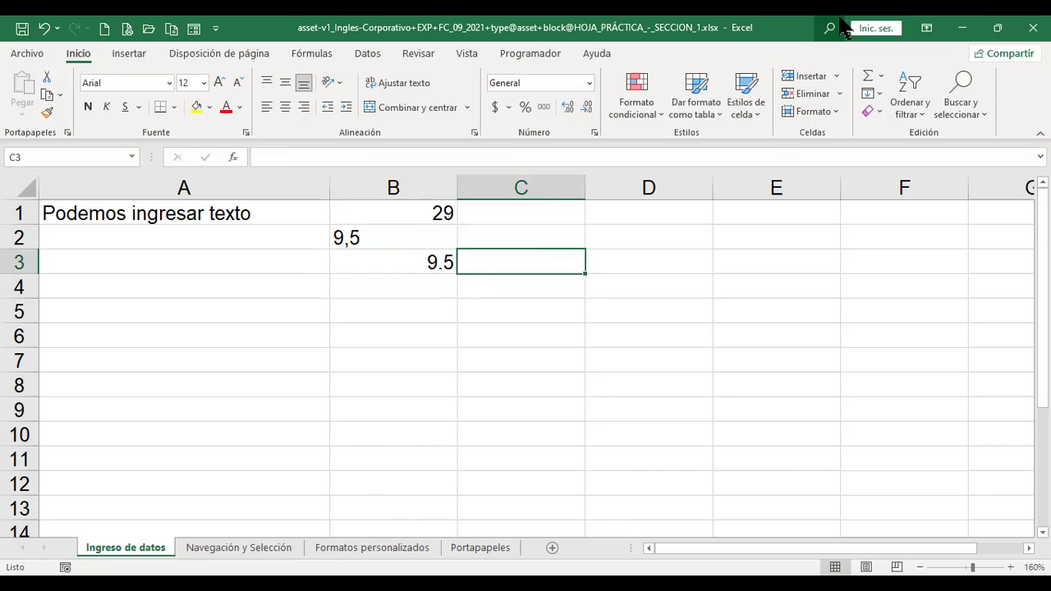
key("Left")
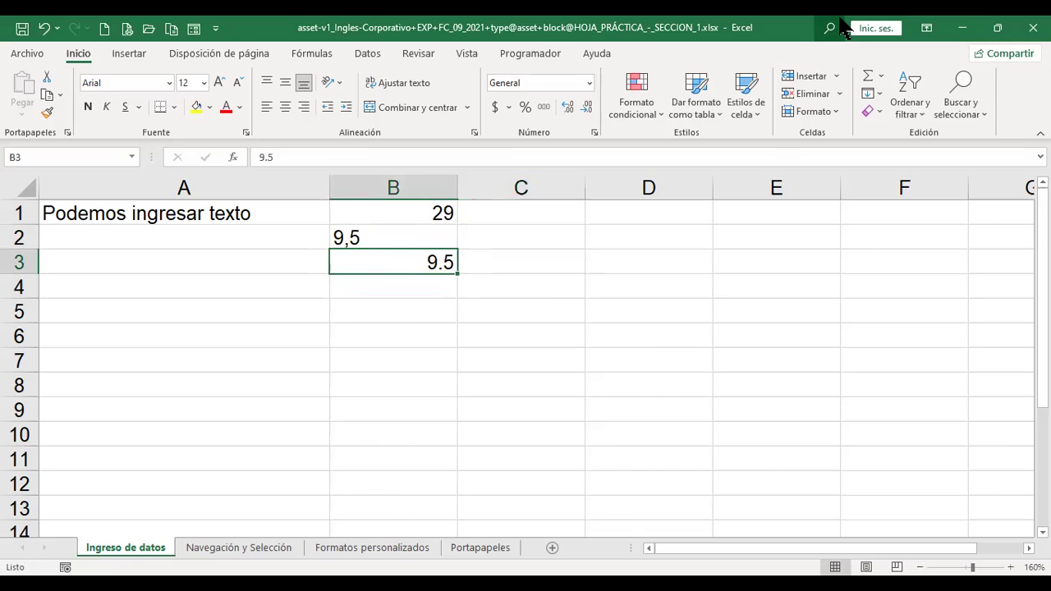
key("Left")
key("Up")
key("Up")
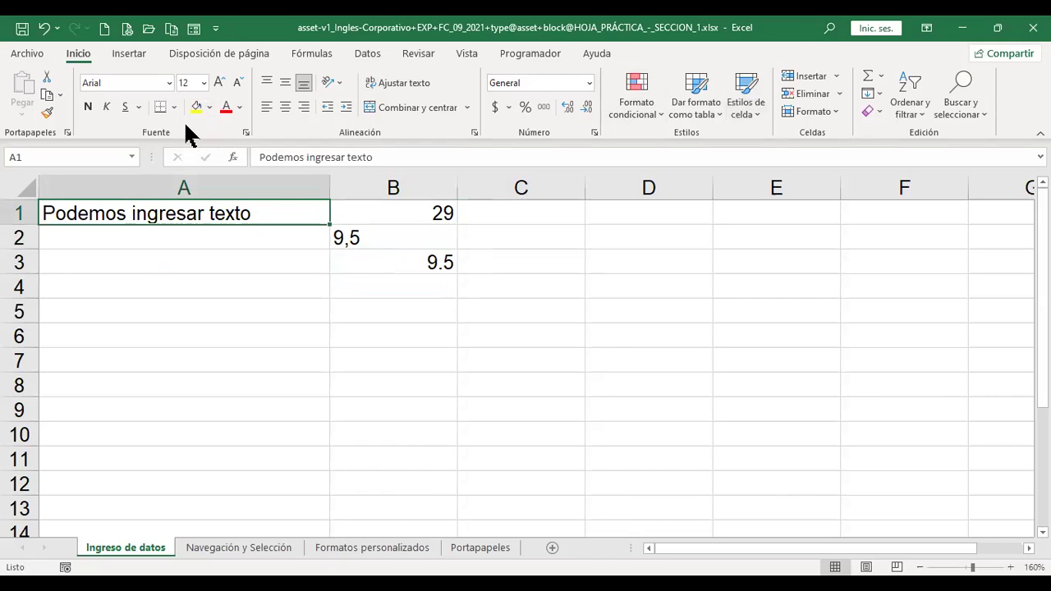
Enter a formula in cell C3 that adds cells B3 and B1, and reselect that cell.
left_click(502, 253)
type("+")
key("Left")
type("+")
key("Up")
key("Up")
key("Left")
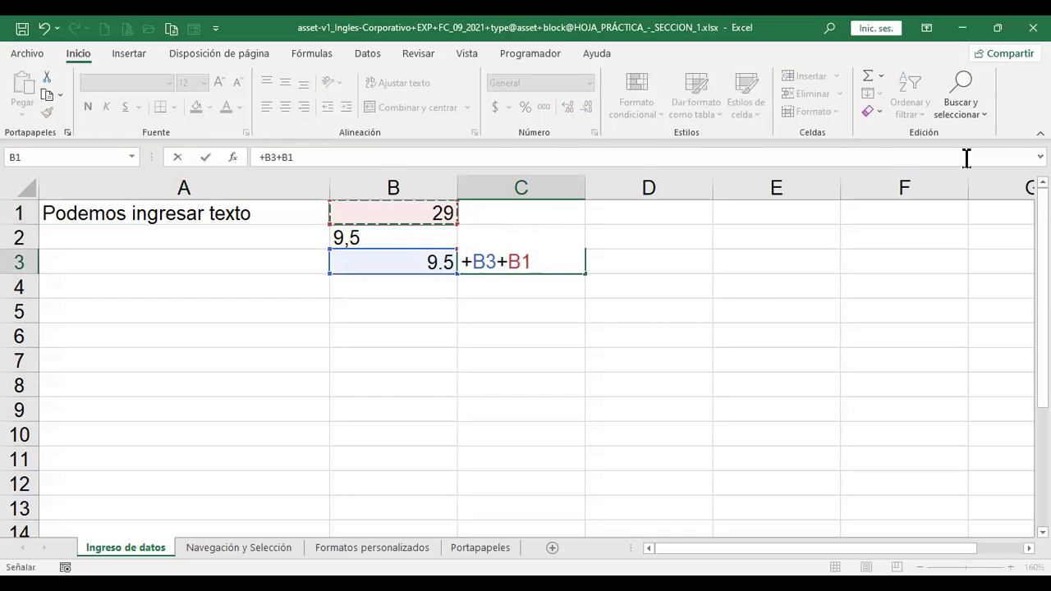
key("Return")
key("Up")
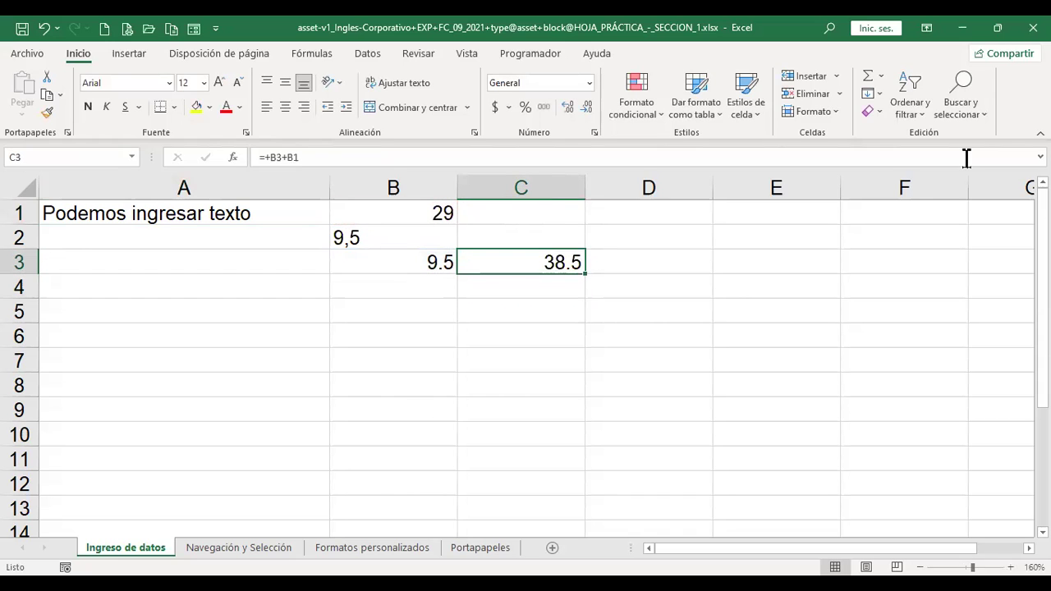
Change the font of the text in cell A1 to AHDN.
key("Left")
key("Left")
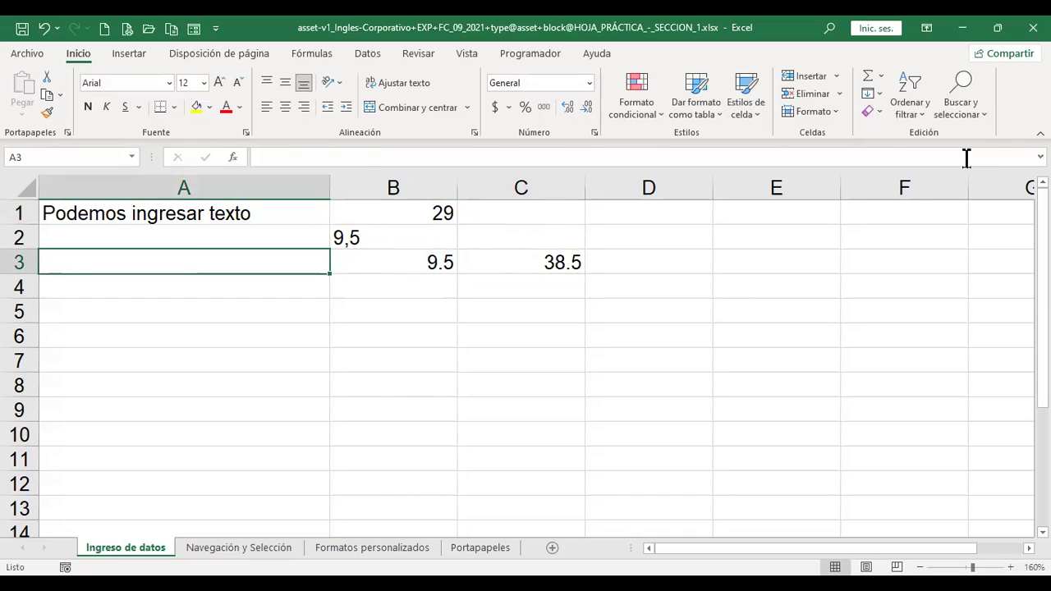
key("Up")
key("Up")
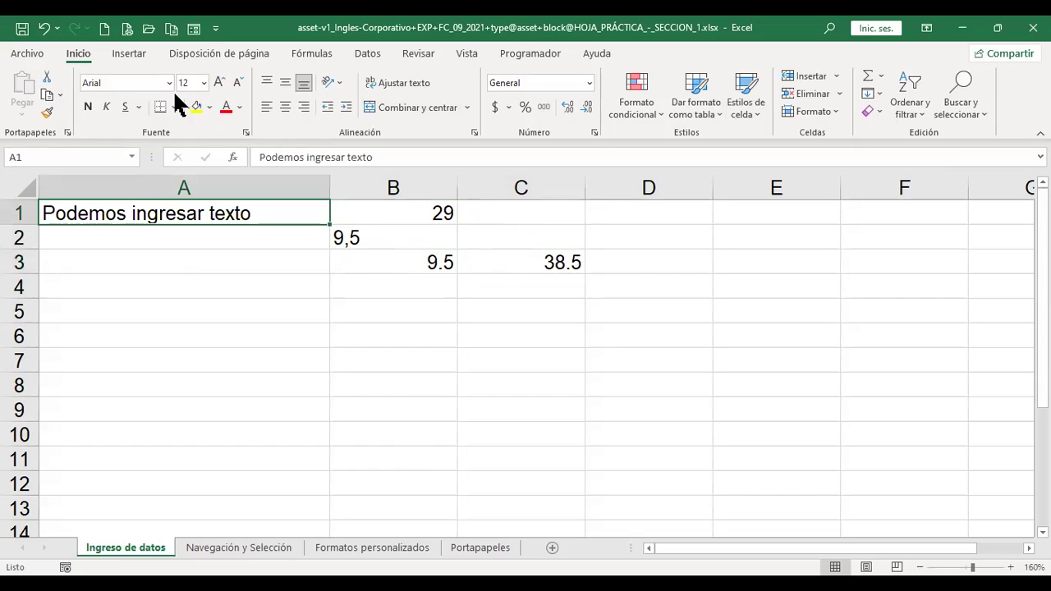
scroll(168, 83, "down", 1)
left_click(169, 84)
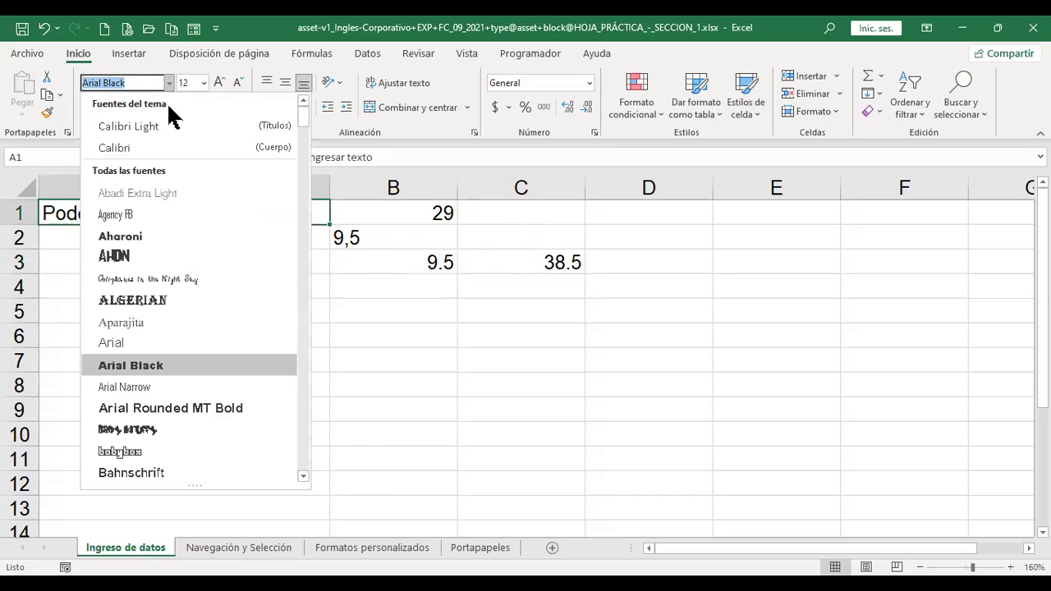
left_click(167, 250)
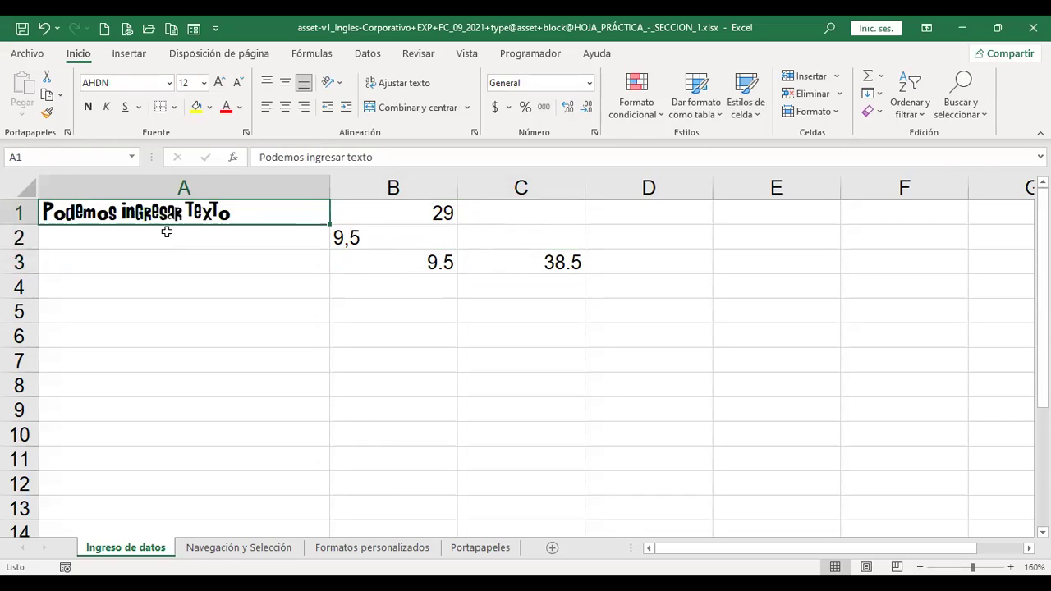
Fit column A to the text of cell A1 at font size 20, and reduce the font size to 18.
left_click(204, 83)
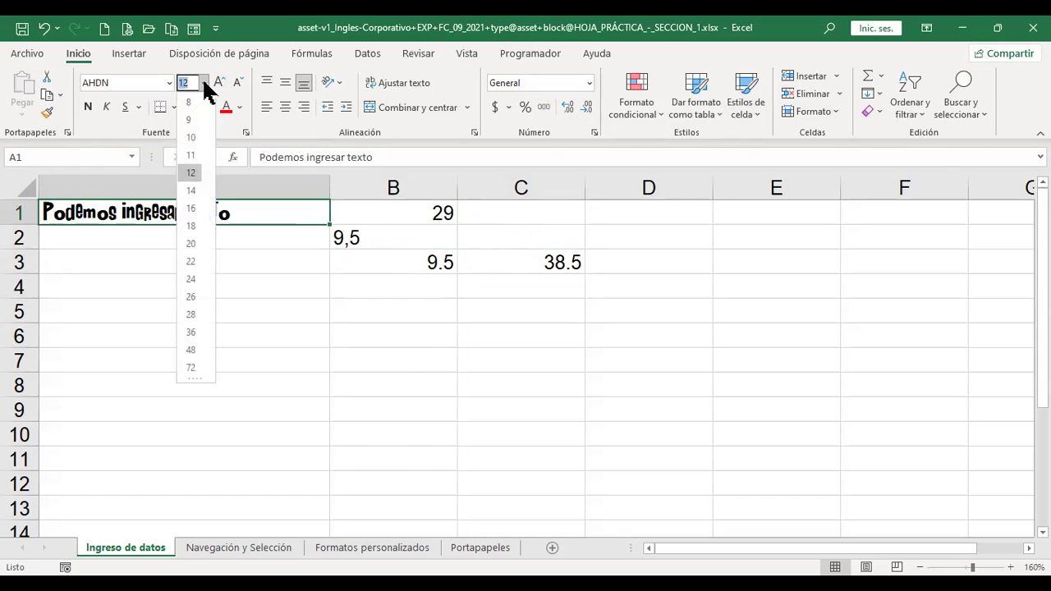
left_click(190, 243)
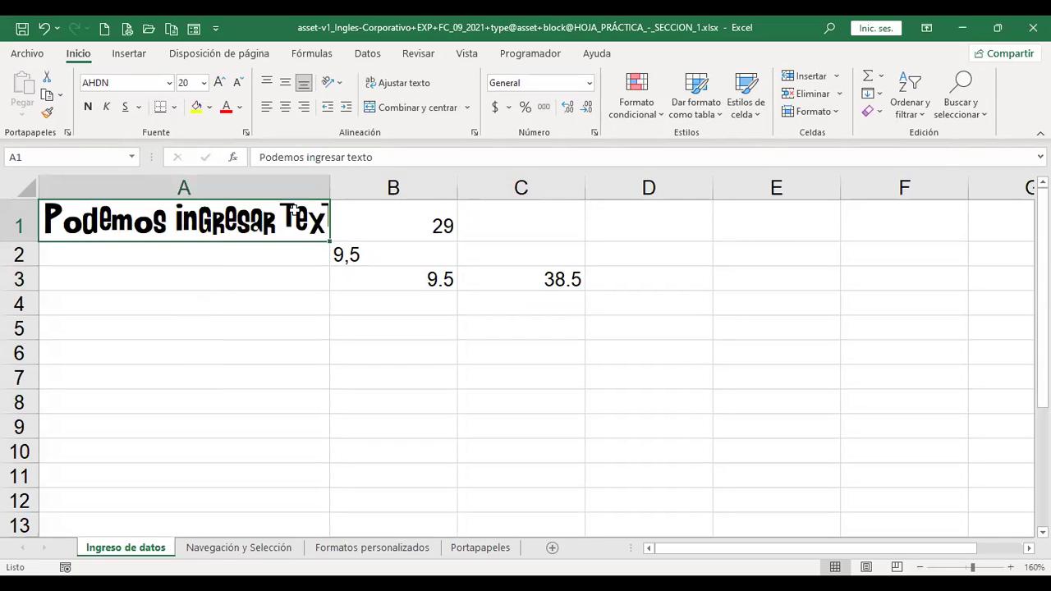
double_click(333, 178)
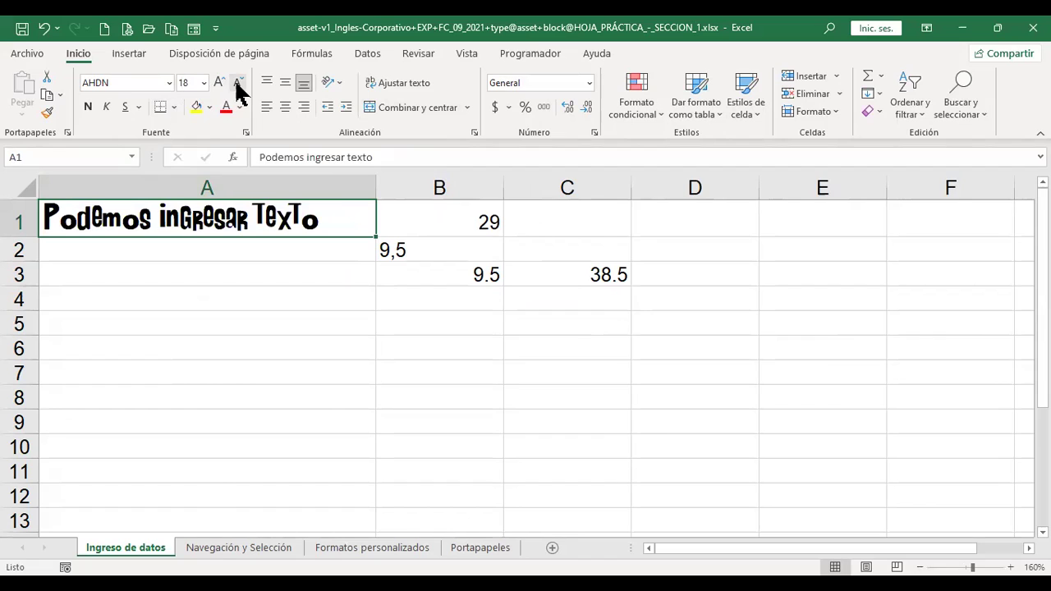
left_click(237, 86)
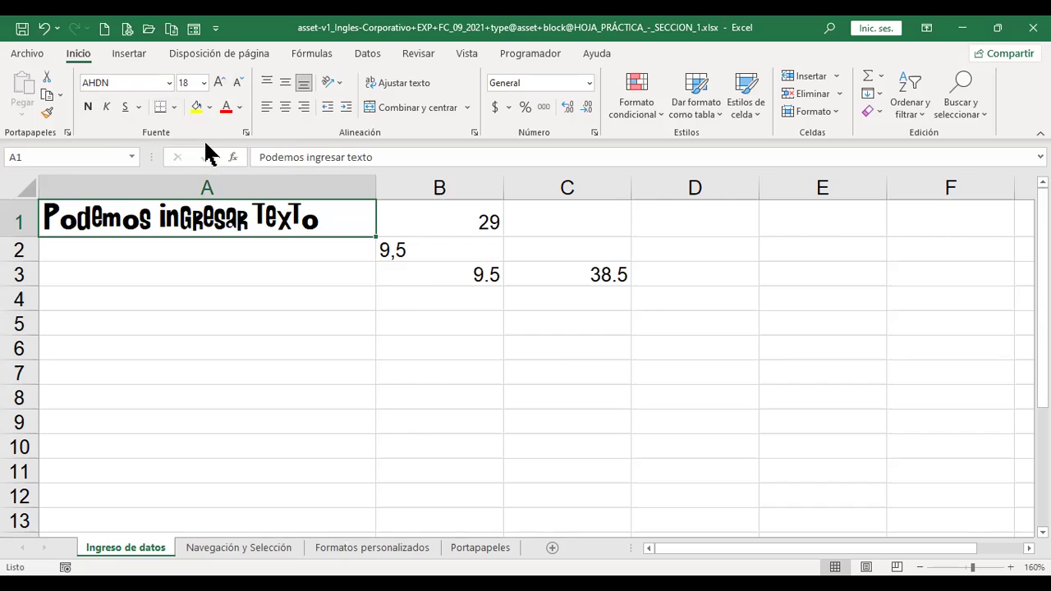
Format the text in cell A1 as bold and italic with a double underline.
left_click(89, 108)
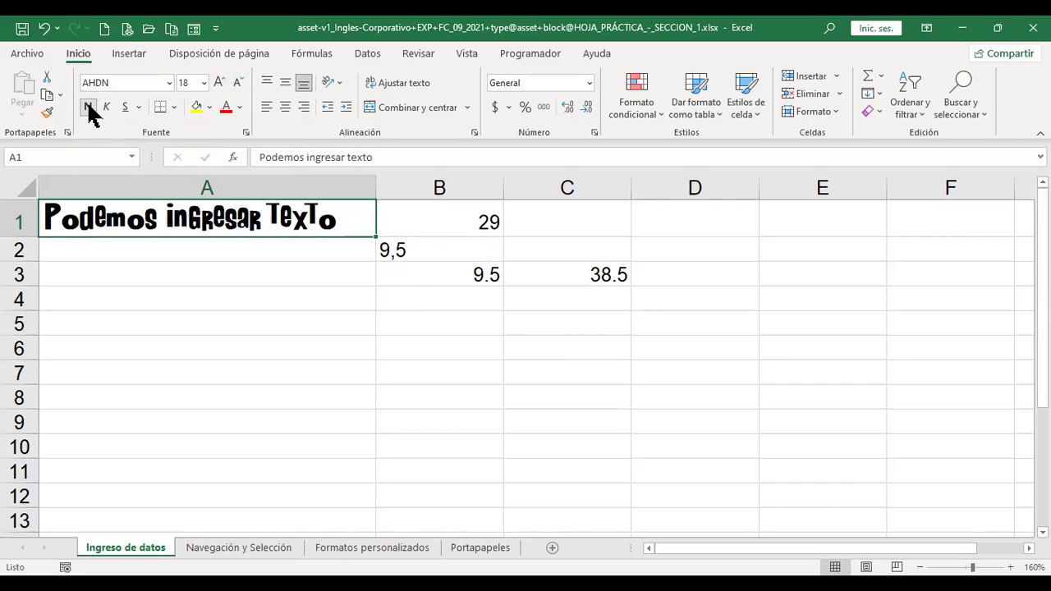
left_click(107, 108)
left_click(125, 108)
left_click(139, 107)
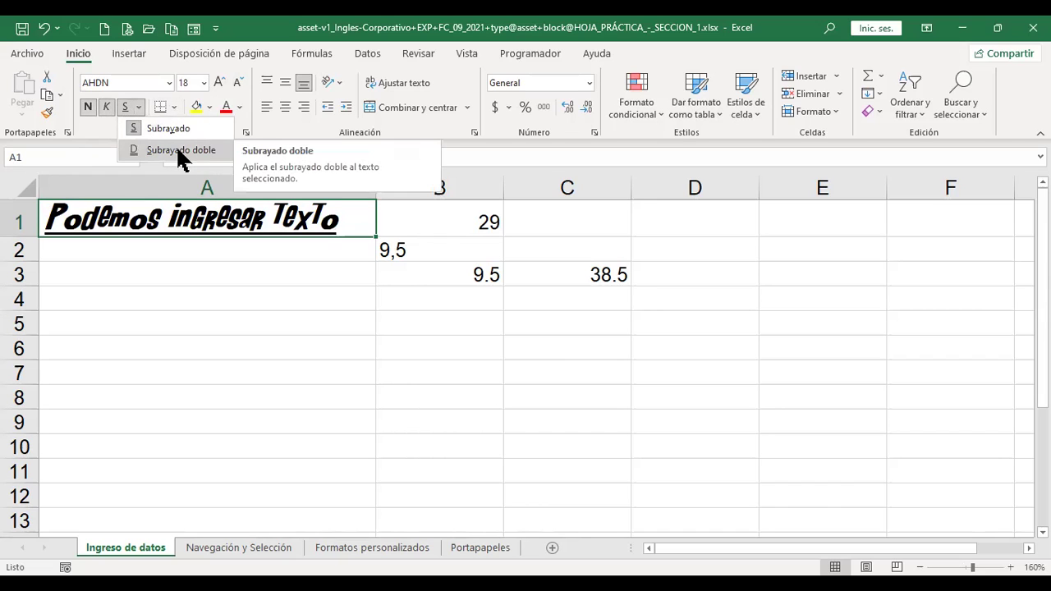
left_click(178, 150)
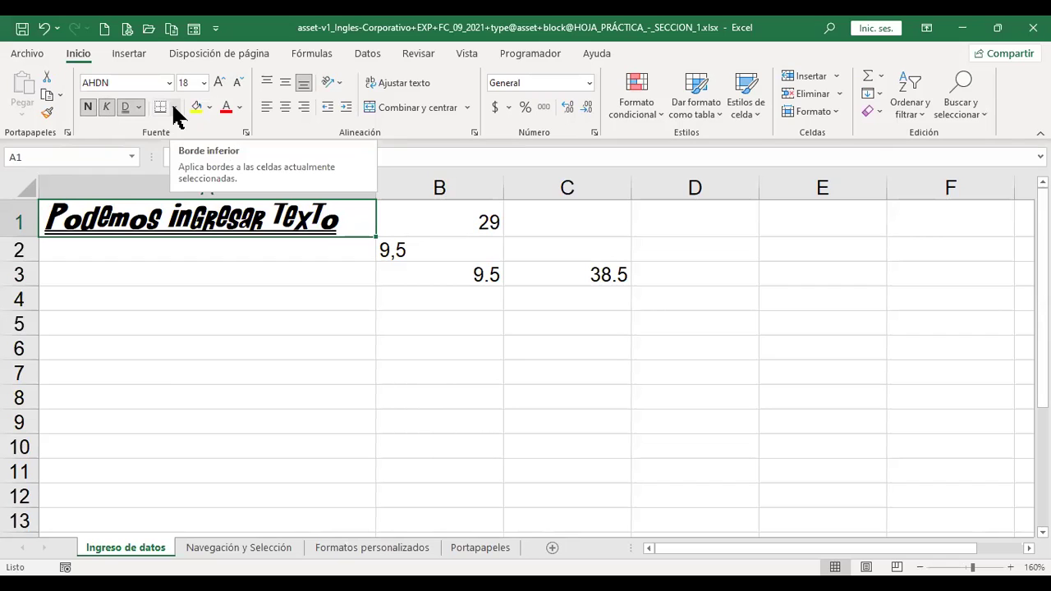
left_click(174, 107)
left_click(458, 385)
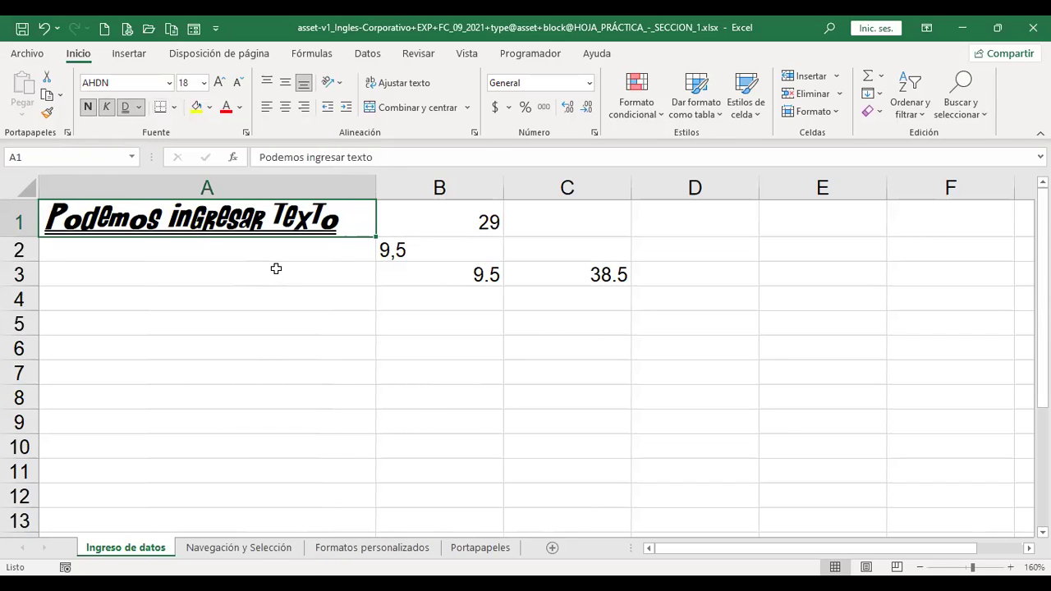
left_click(274, 267)
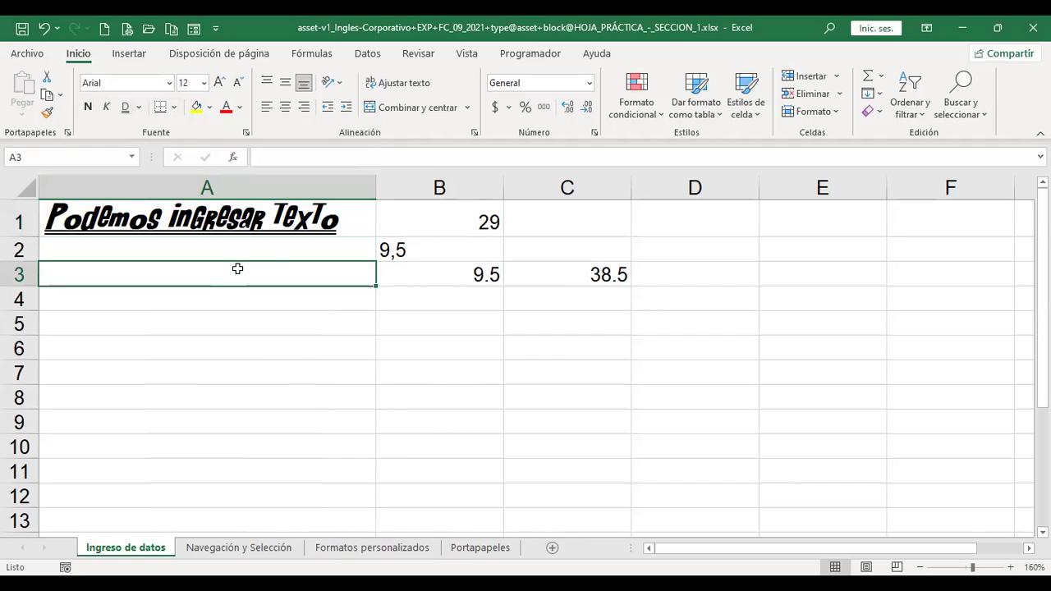
left_click(431, 215)
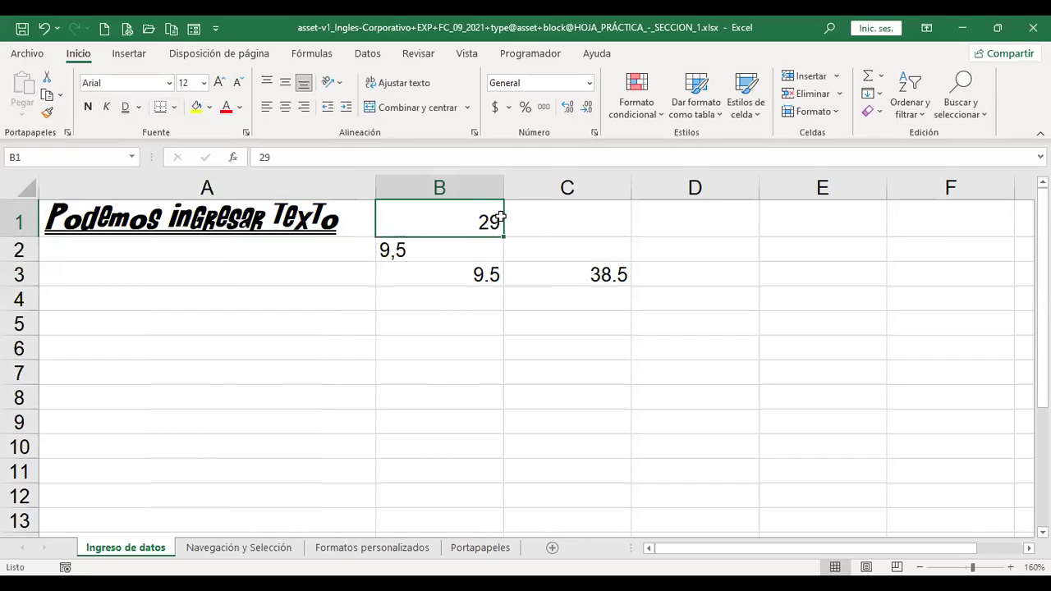
Apply a bottom border to the range A1:C3 and deselect it.
left_click_drag(328, 218, 586, 278)
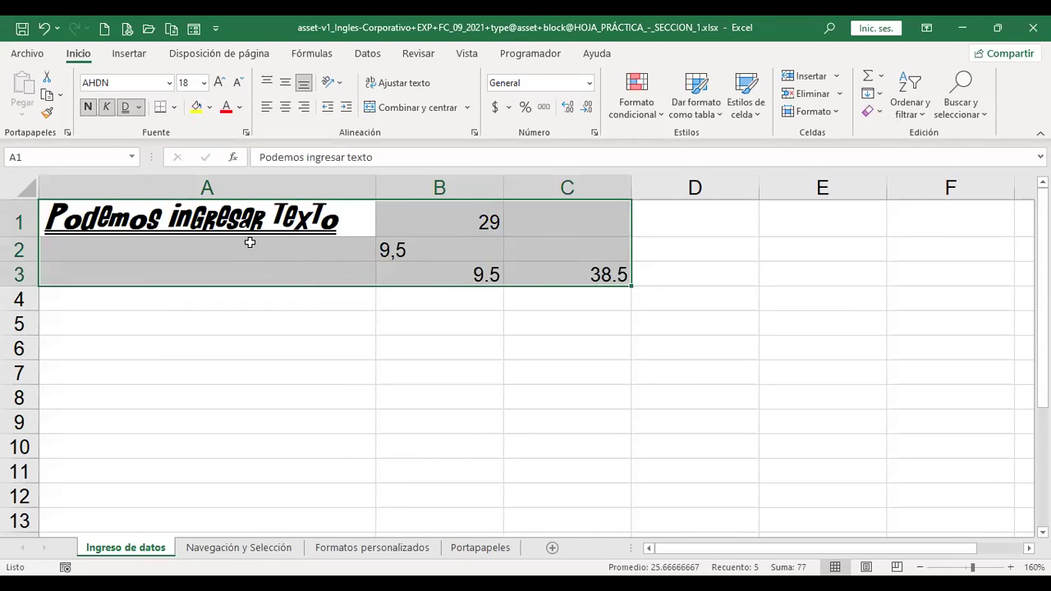
left_click(173, 108)
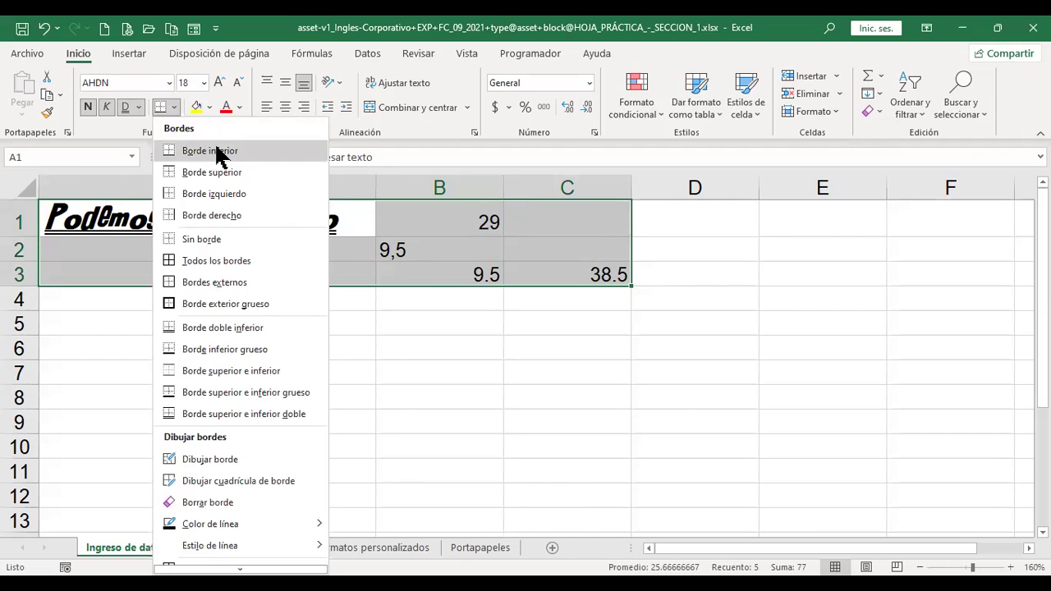
left_click(377, 376)
scroll(575, 432, "up", 2)
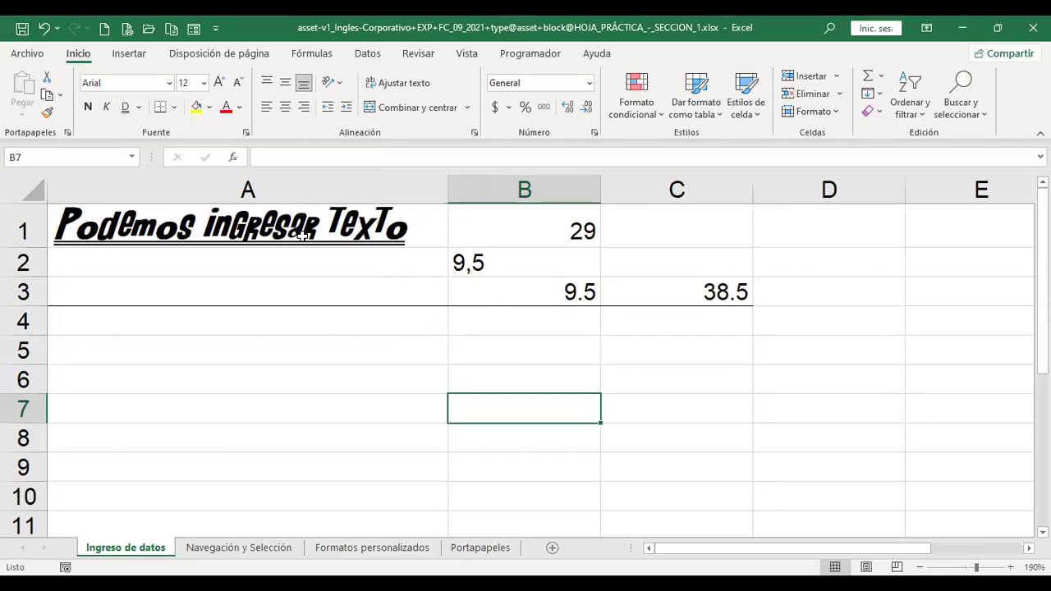
Apply a top border to the range A1:C3 and deselect it.
left_click_drag(302, 234, 649, 297)
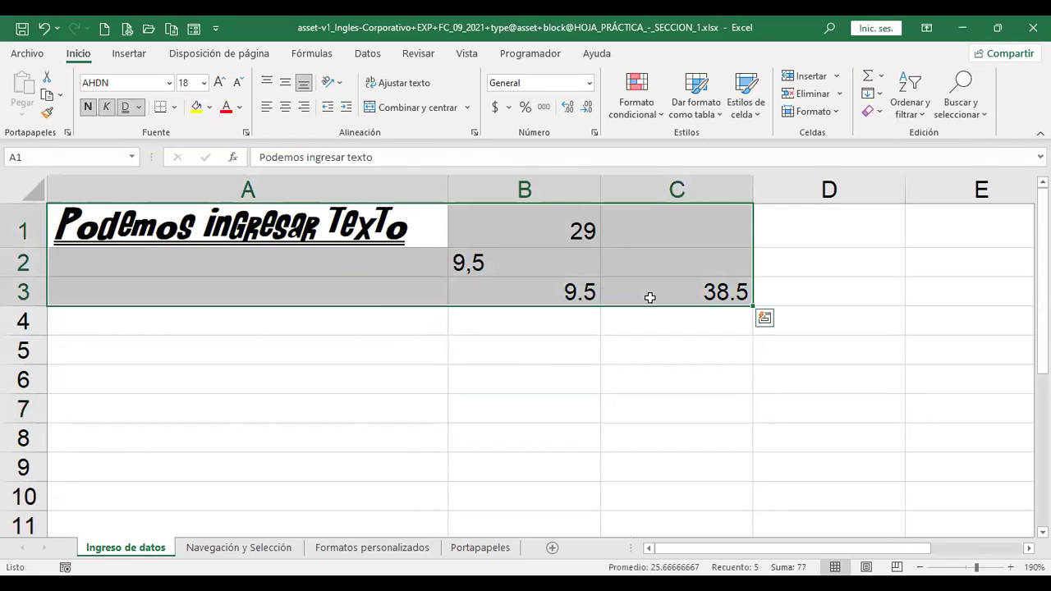
left_click(176, 107)
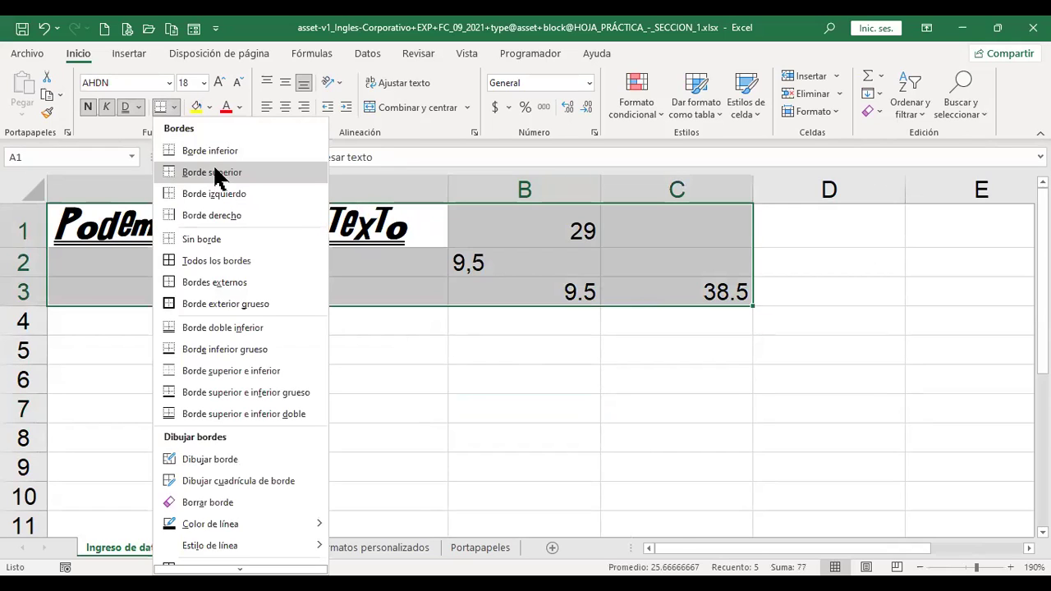
left_click(333, 402)
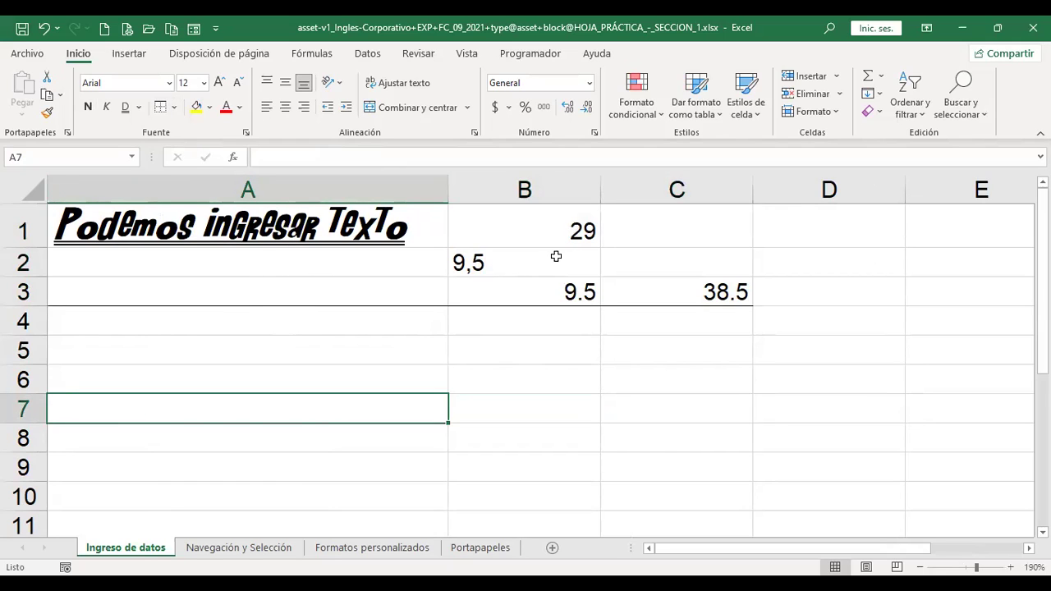
Check the sheet's borders in the print preview, and apply a left border to the range B2:C3.
left_click_drag(556, 256, 709, 291)
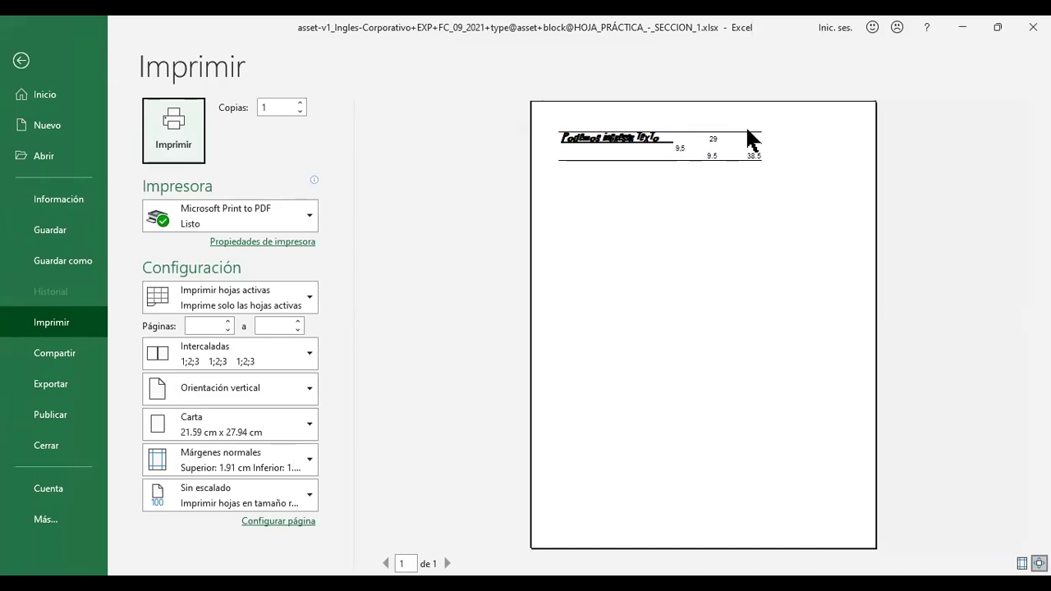
key("Escape")
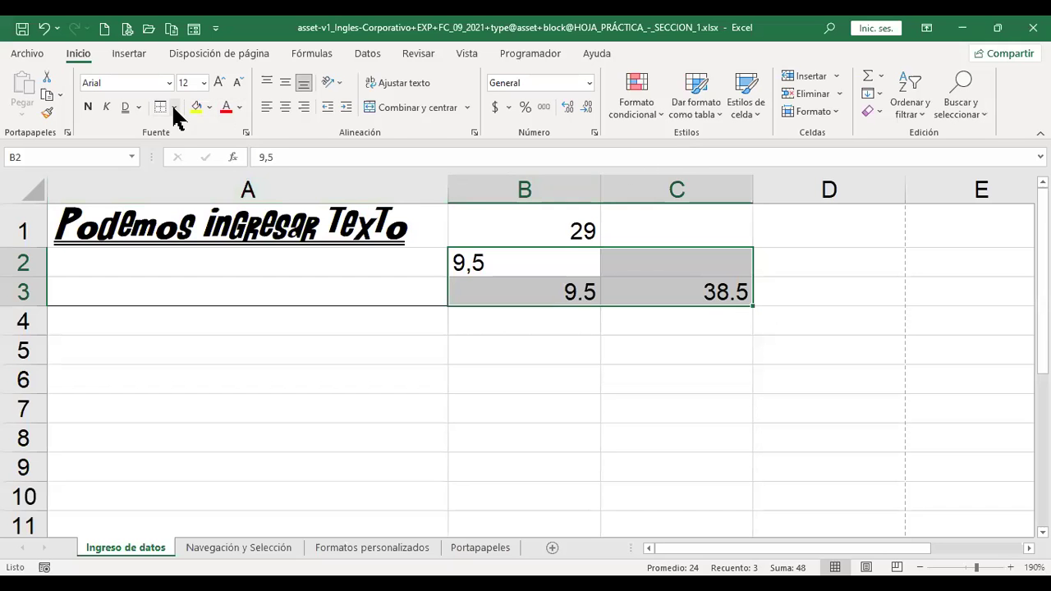
left_click(174, 108)
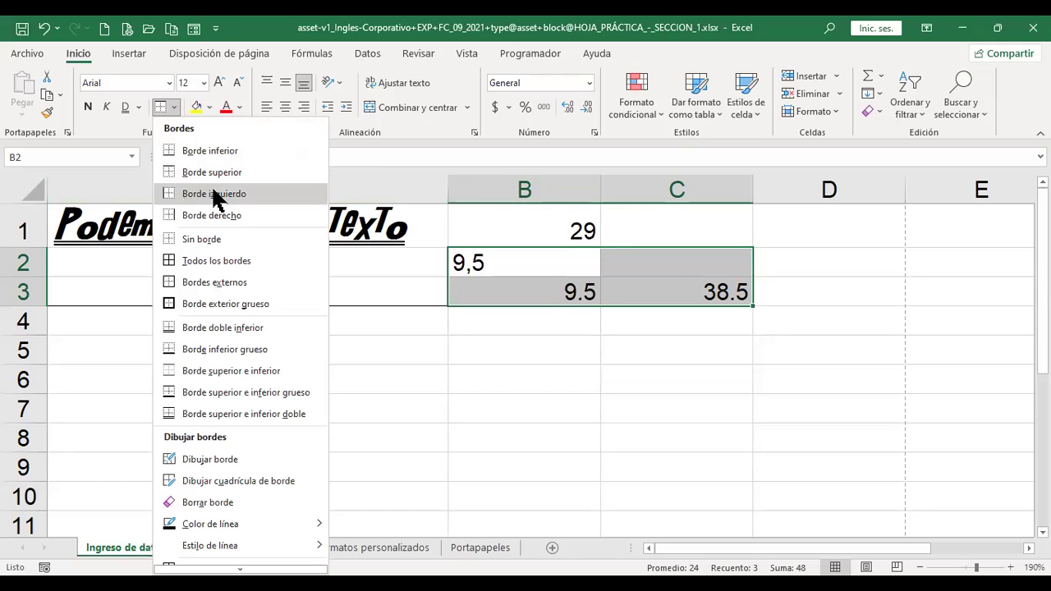
left_click(214, 193)
left_click(569, 366)
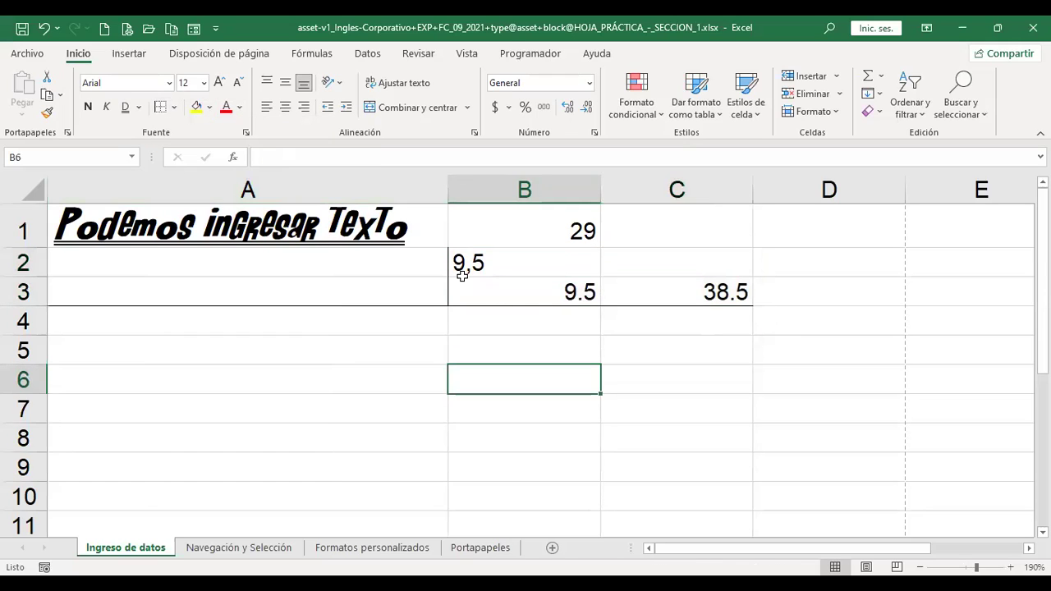
Remove all borders from the range A1:C3 and deselect it.
scroll(637, 362, "up", 1, "ctrl")
left_click_drag(579, 274, 761, 296)
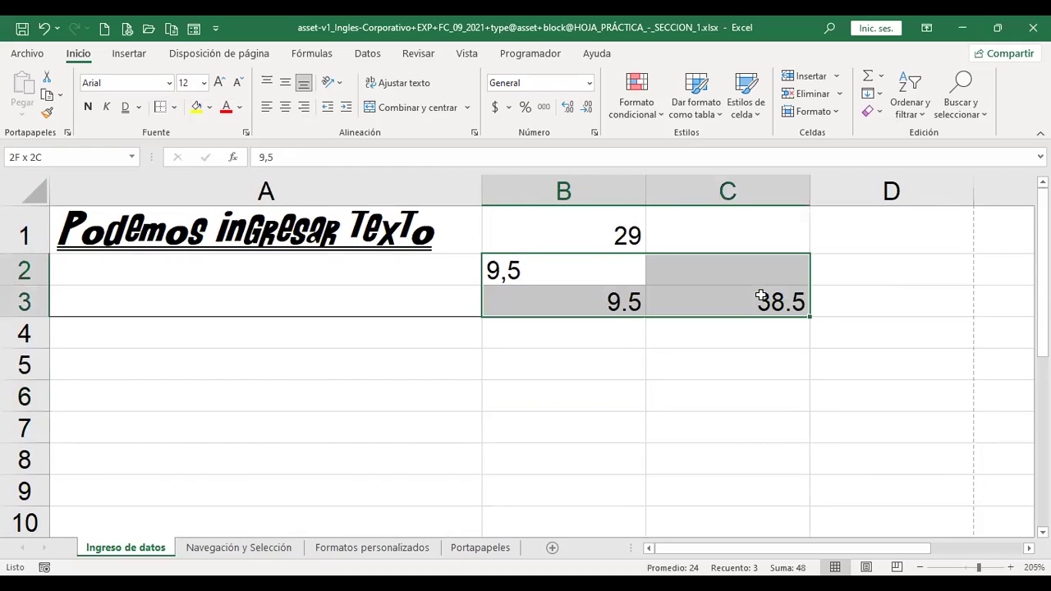
left_click(173, 108)
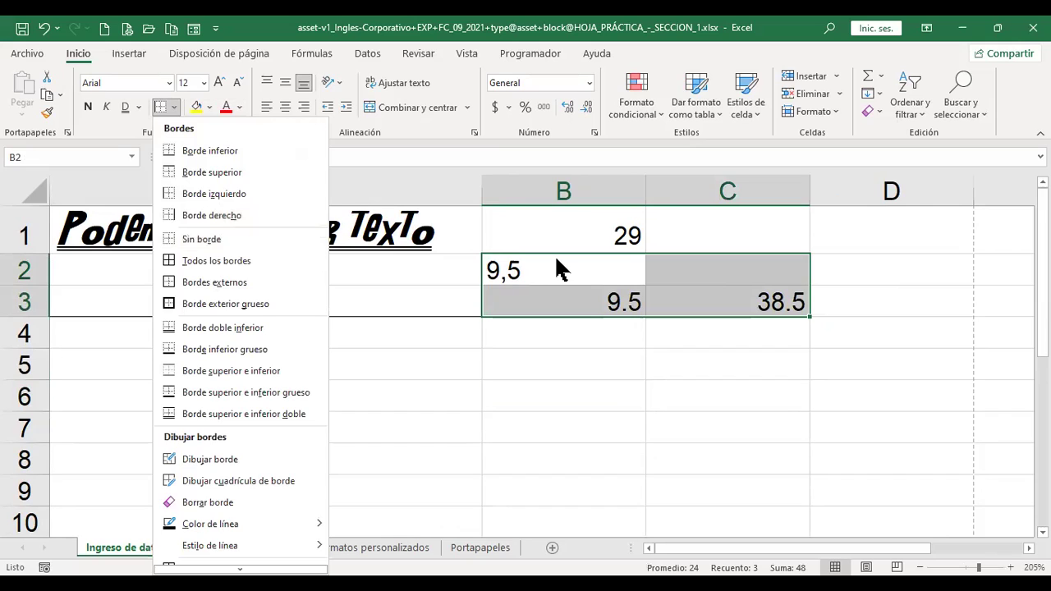
left_click_drag(247, 230, 786, 305)
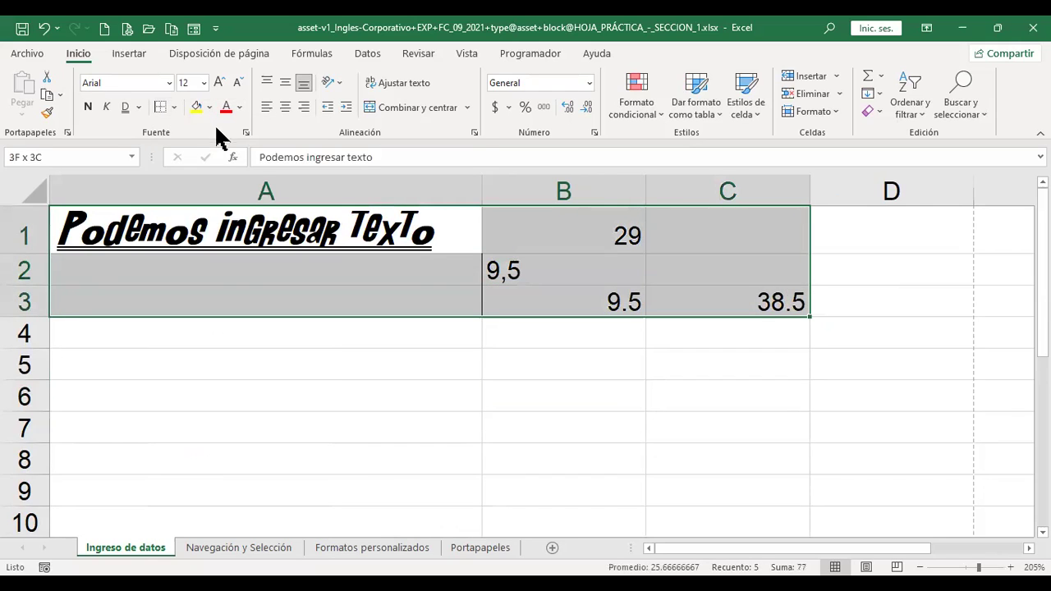
left_click(174, 108)
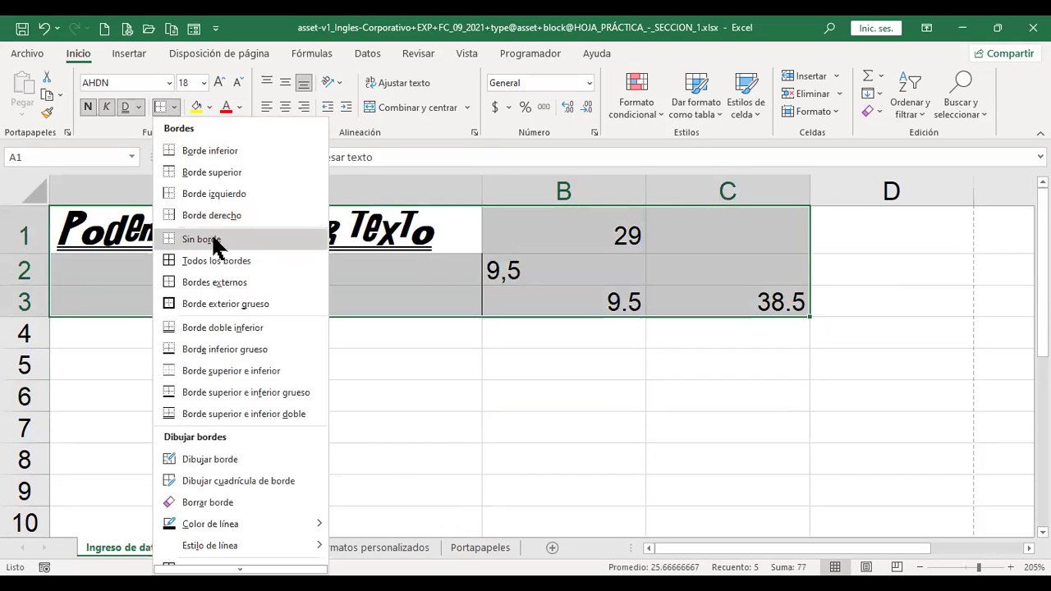
left_click(213, 238)
left_click(307, 351)
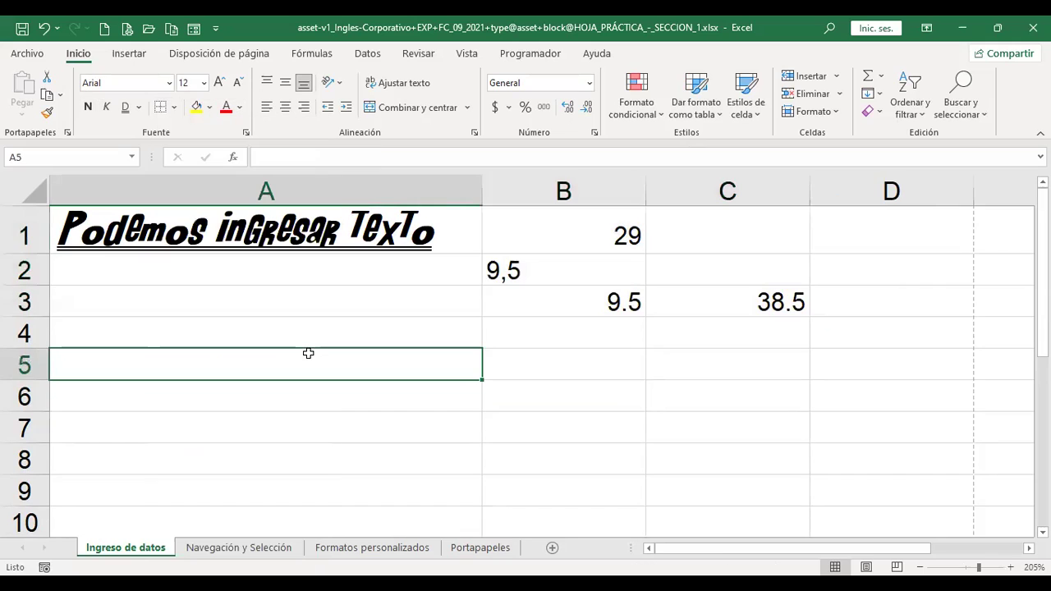
Apply all borders to the range A1:C3 and deselect it.
left_click(172, 107)
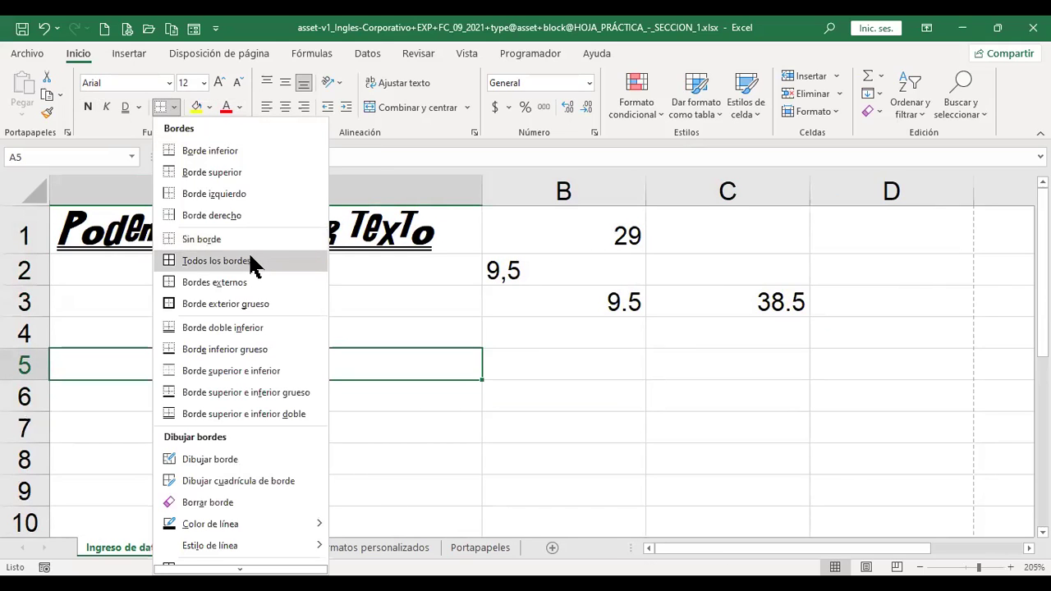
left_click_drag(419, 250, 782, 297)
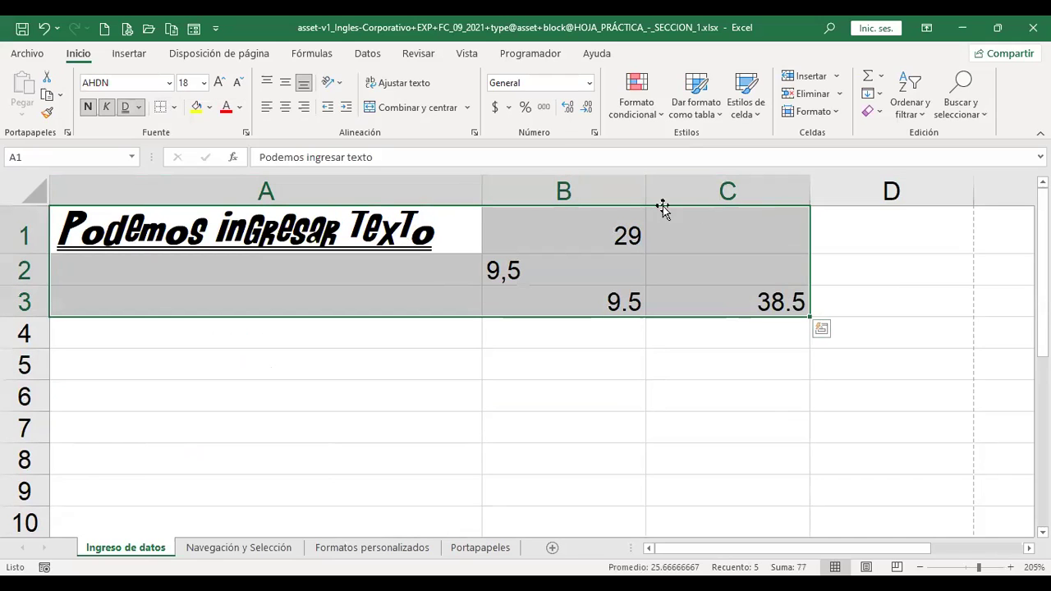
left_click(174, 107)
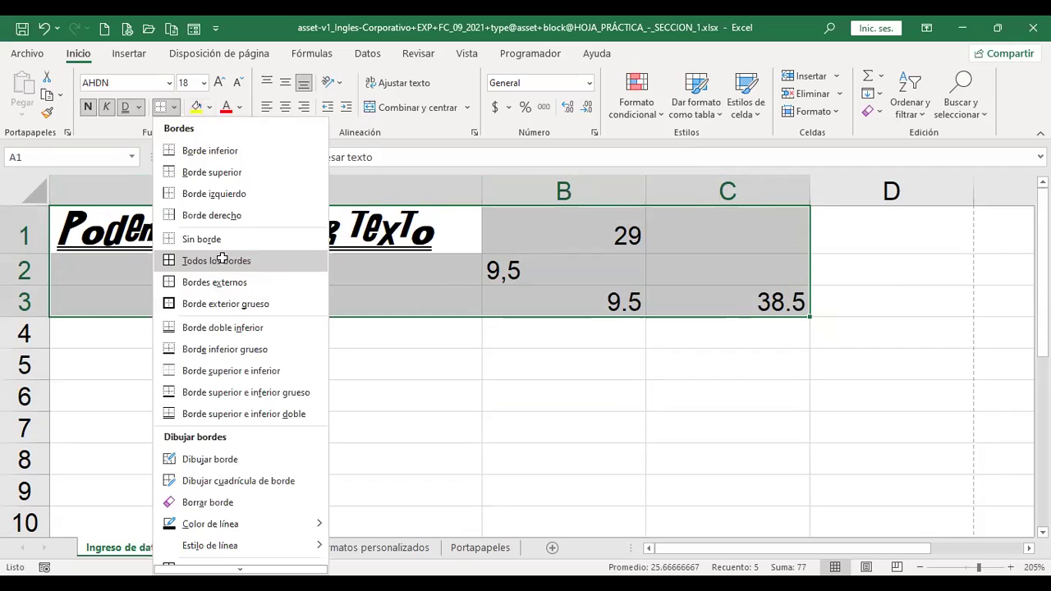
left_click(222, 259)
left_click(271, 365)
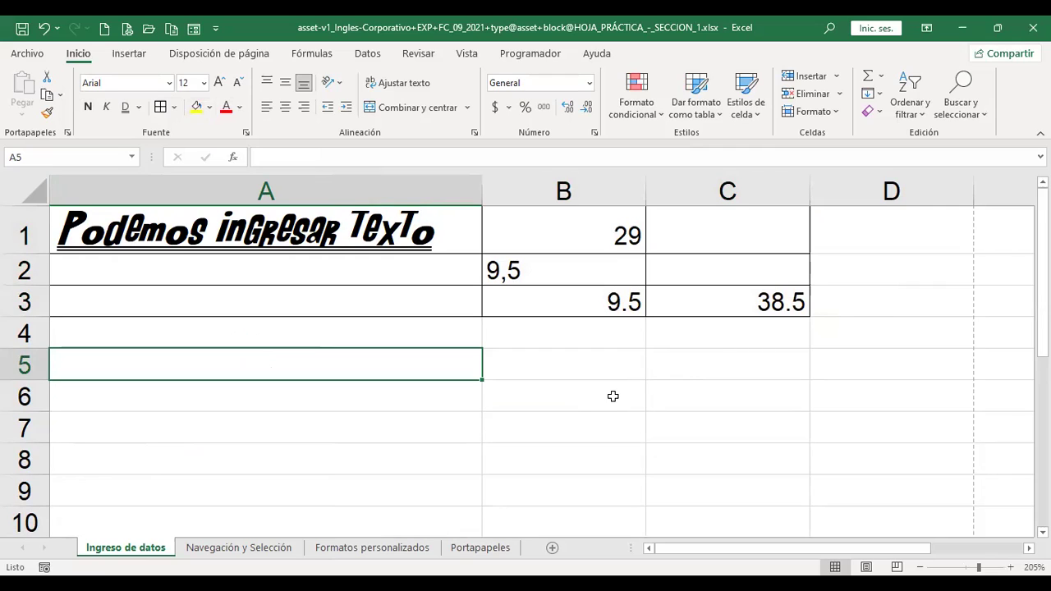
Compare the bordered range A1:C3 with the empty cells below it, and check its grid in the print preview.
left_click_drag(612, 371, 811, 384)
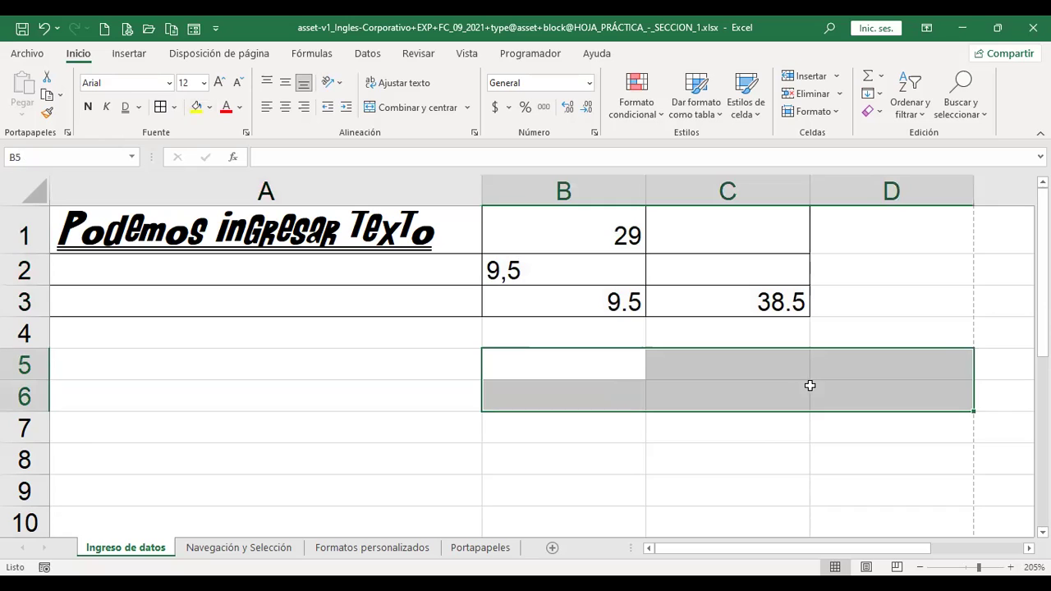
left_click(433, 353)
left_click_drag(441, 369, 443, 396)
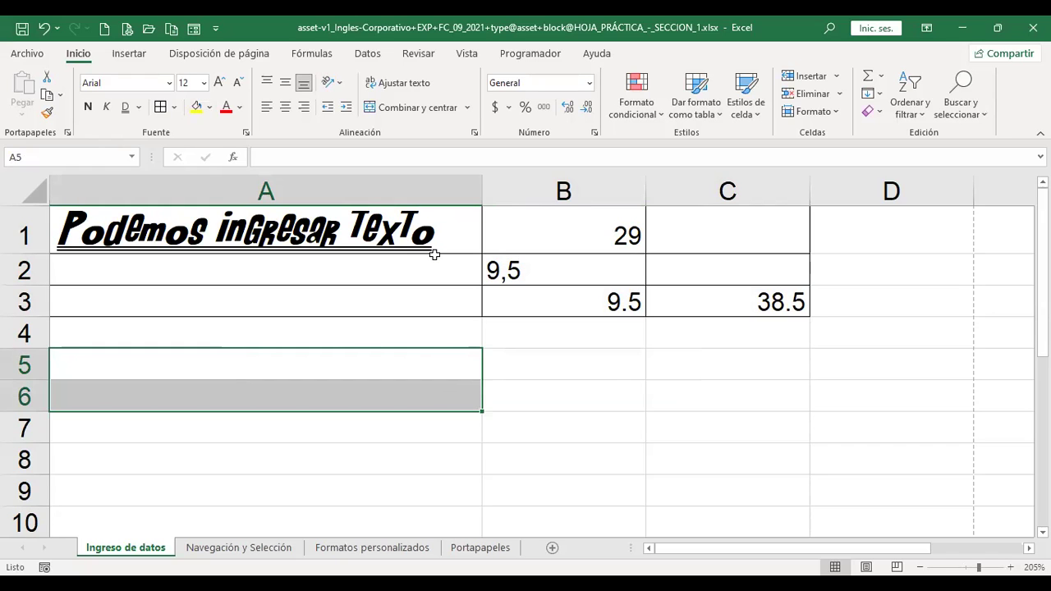
key("ctrl+p")
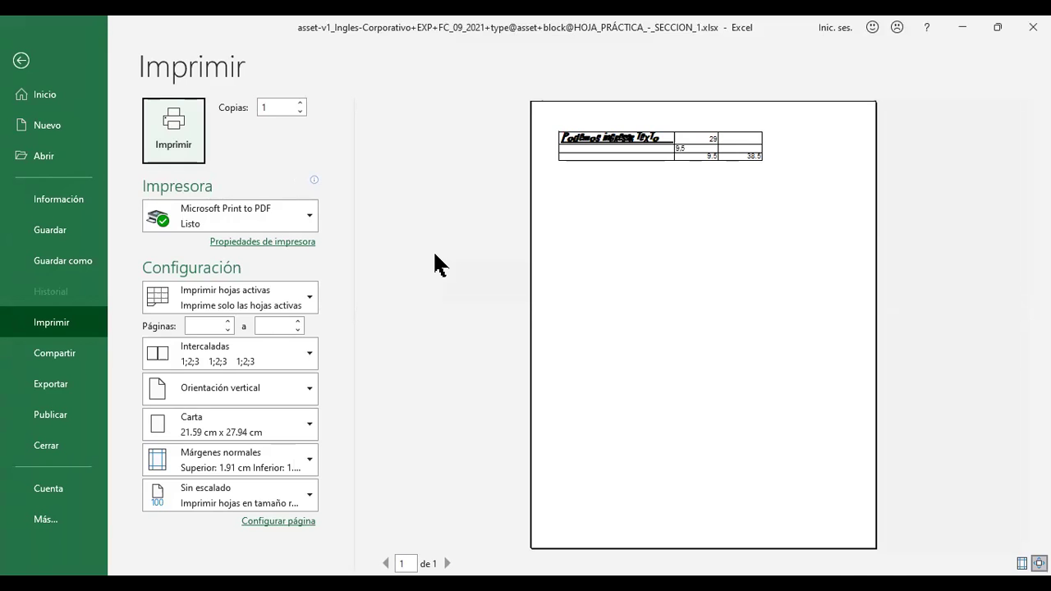
key("Escape")
Try to apply outside borders to the range A1:C3 over its existing grid, and undo the range's border formatting.
left_click_drag(434, 223, 782, 303)
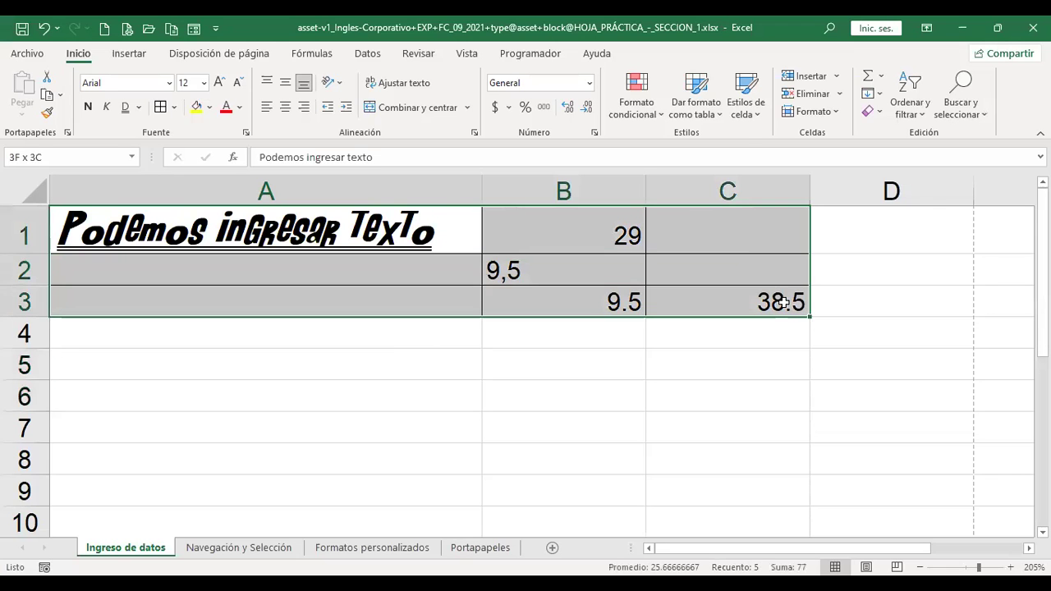
left_click(174, 107)
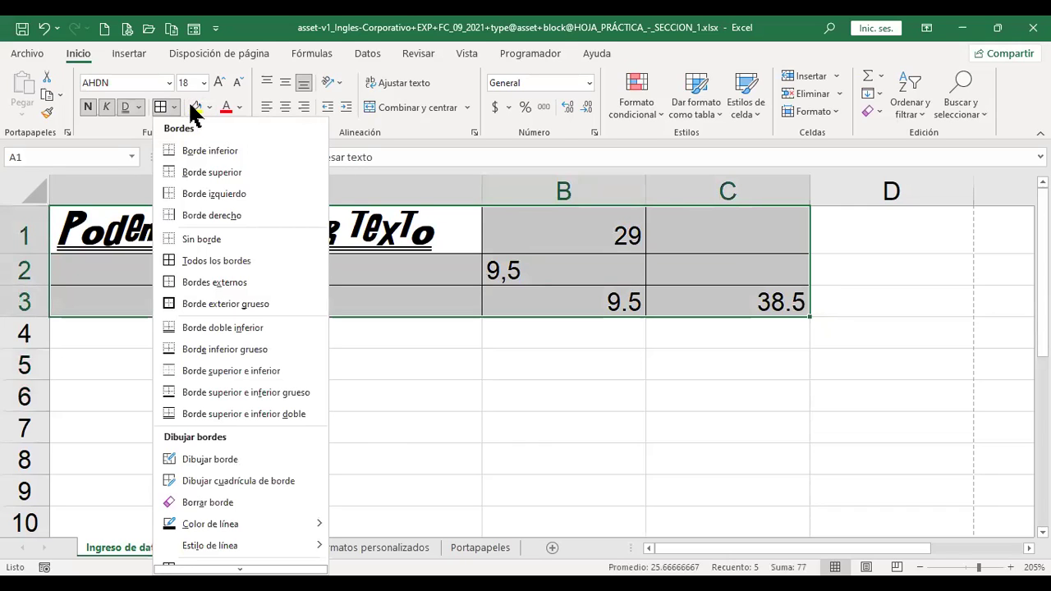
left_click(237, 282)
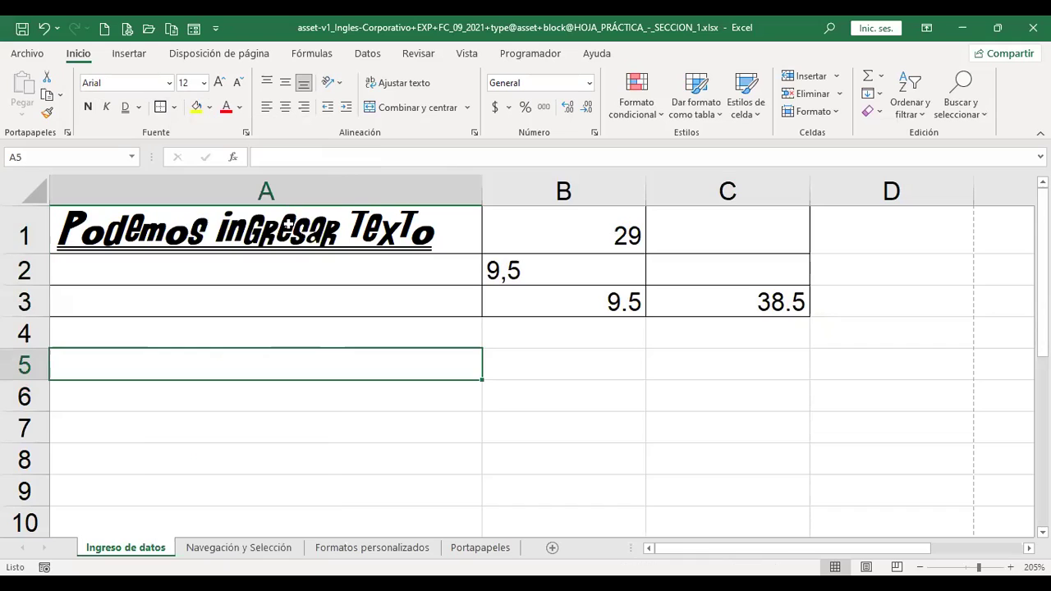
key("ctrl+z")
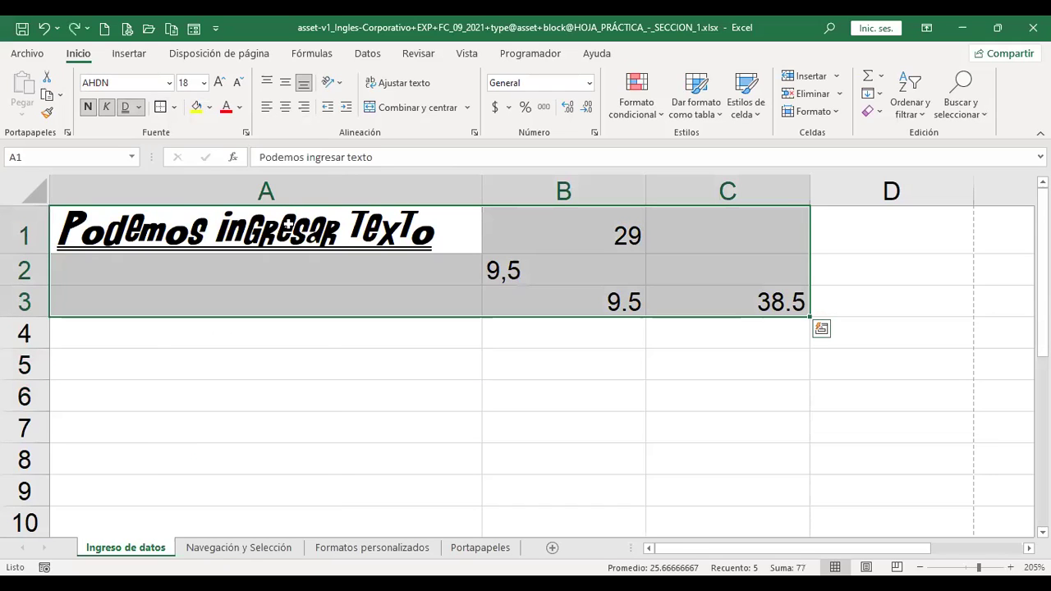
key("ctrl+y")
Apply only outside borders to the range A1:C3 and check the outline in the print preview.
left_click_drag(344, 228, 760, 300)
left_click(159, 107)
left_click(448, 382)
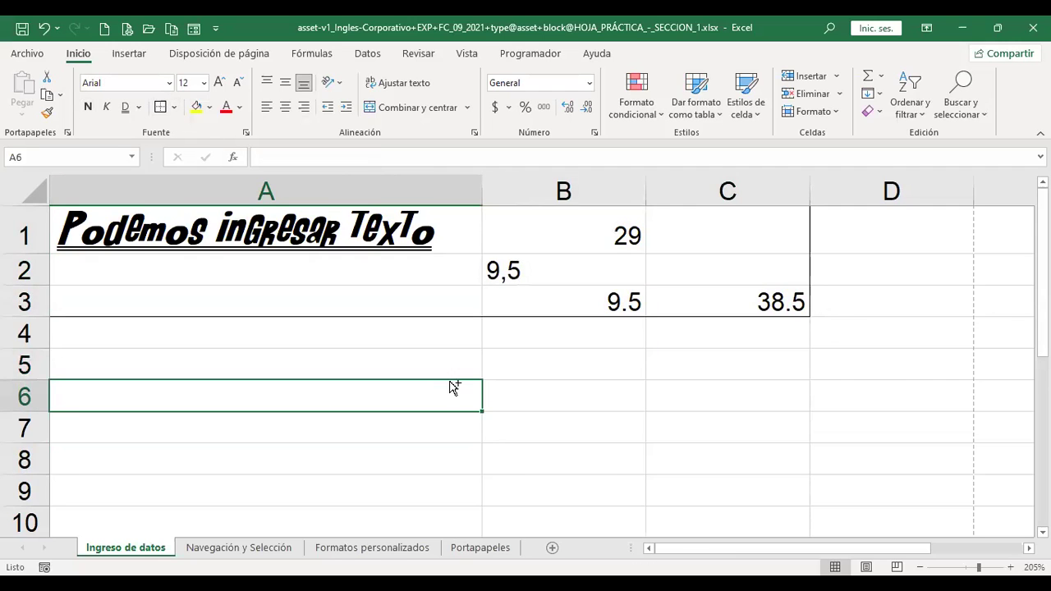
key("ctrl+p")
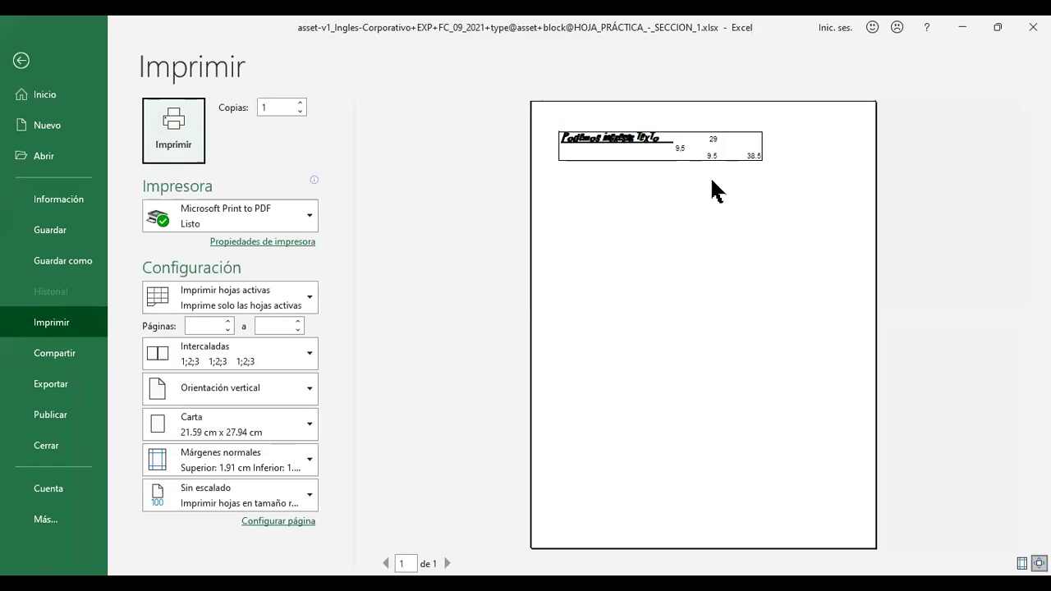
key("Escape")
Apply a thick outside border to the range A1:C3 and check it in the print preview.
left_click_drag(263, 231, 747, 298)
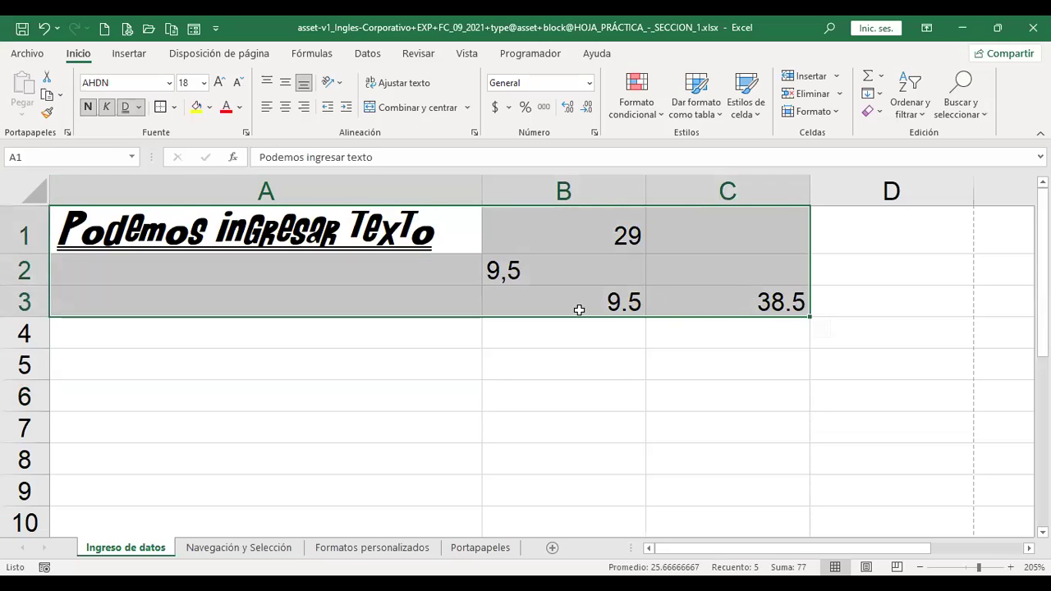
left_click(173, 107)
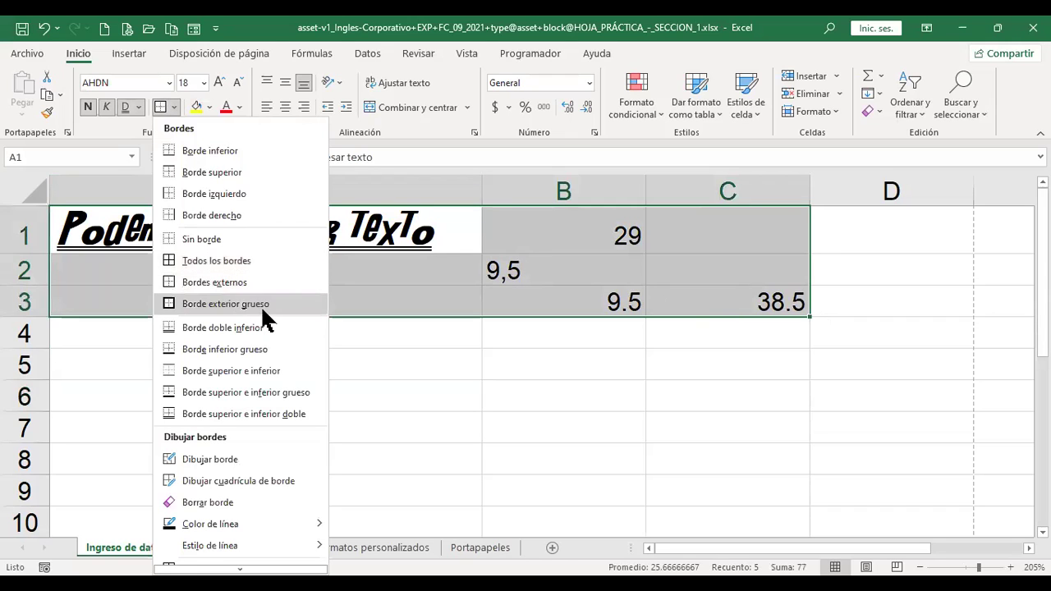
left_click(215, 303)
key("ctrl+p")
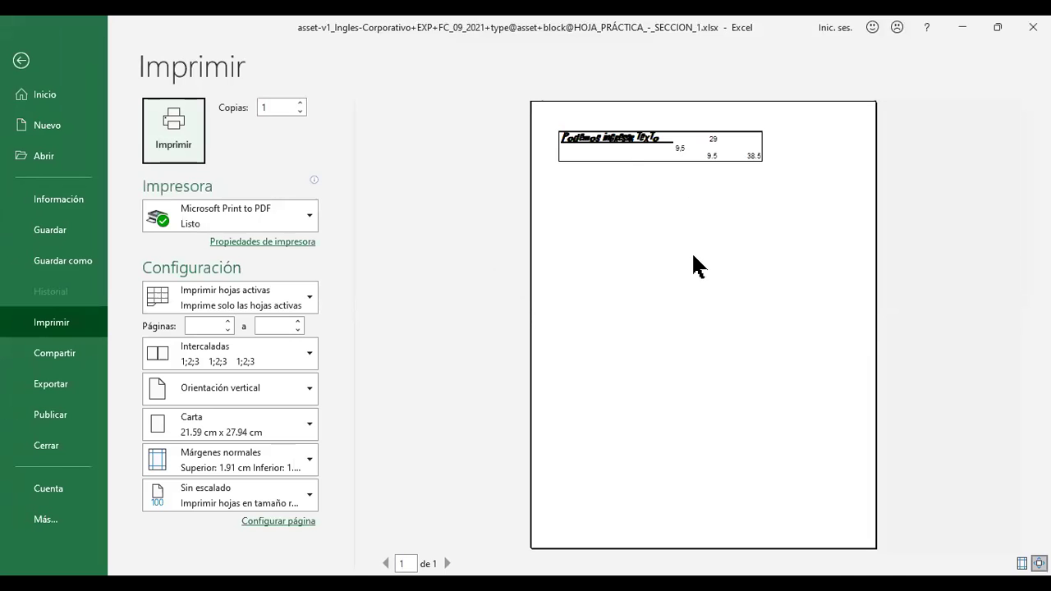
key("Escape")
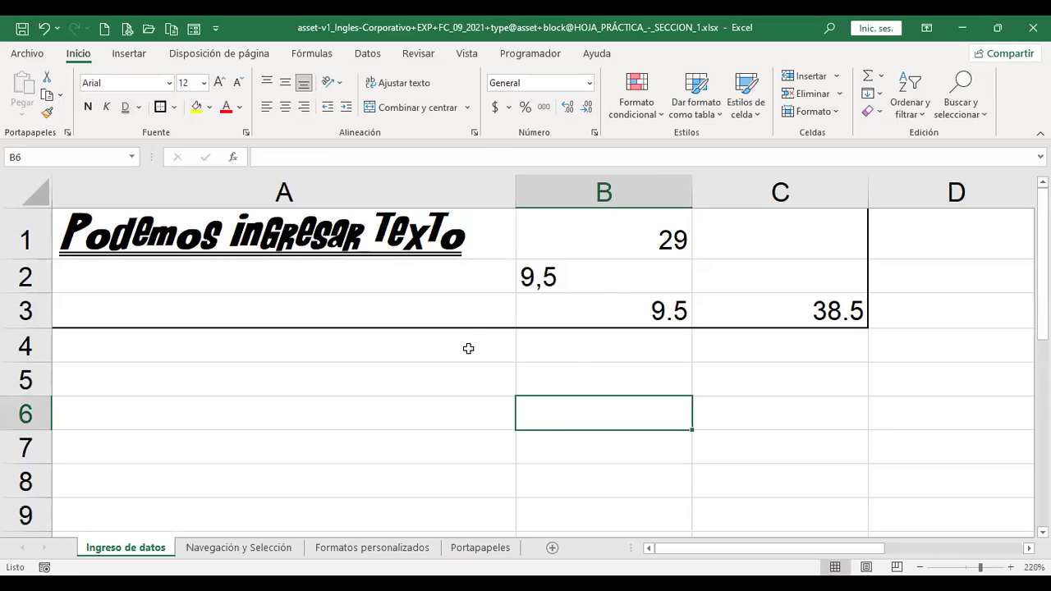
Draw a border line along the bottom edge of the cells A5:C5 with the Draw Border tool.
left_click_drag(279, 216, 821, 316)
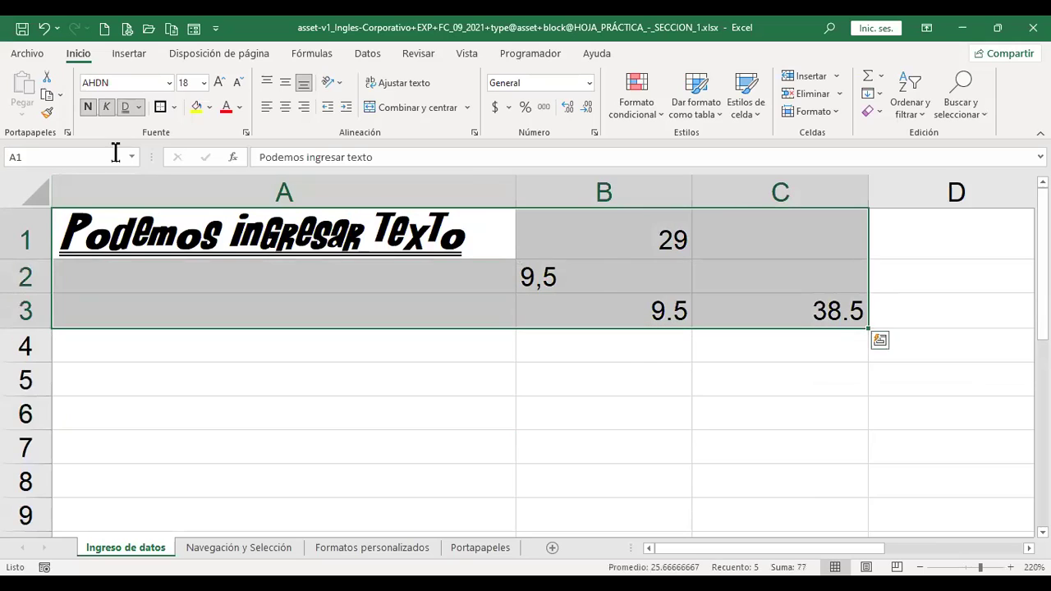
left_click(175, 107)
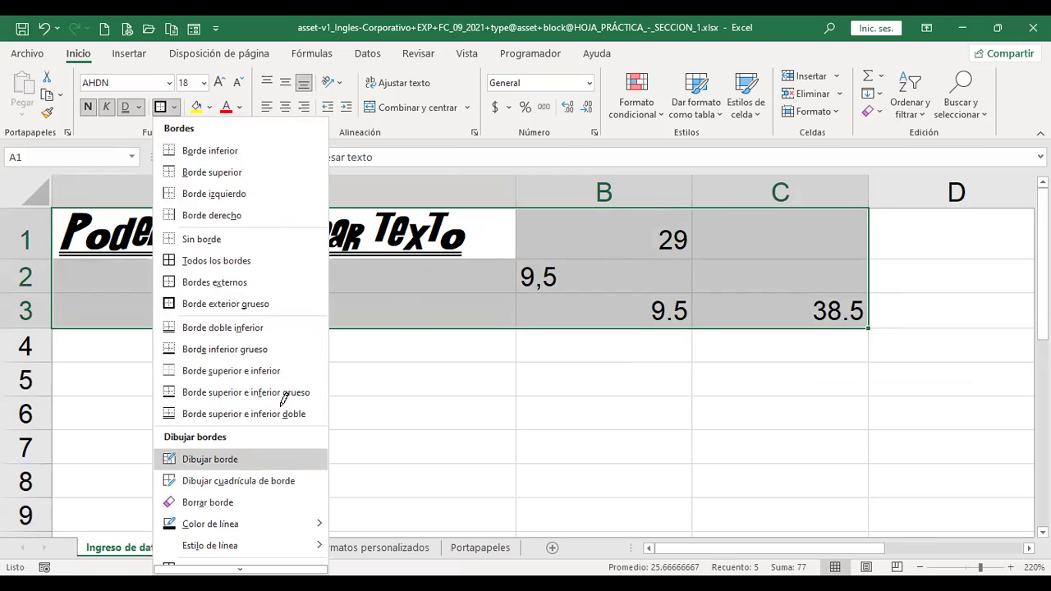
left_click(233, 461)
mouse_move(286, 387)
left_mouse_down()
mouse_move(665, 383)
mouse_move(790, 395)
left_mouse_up()
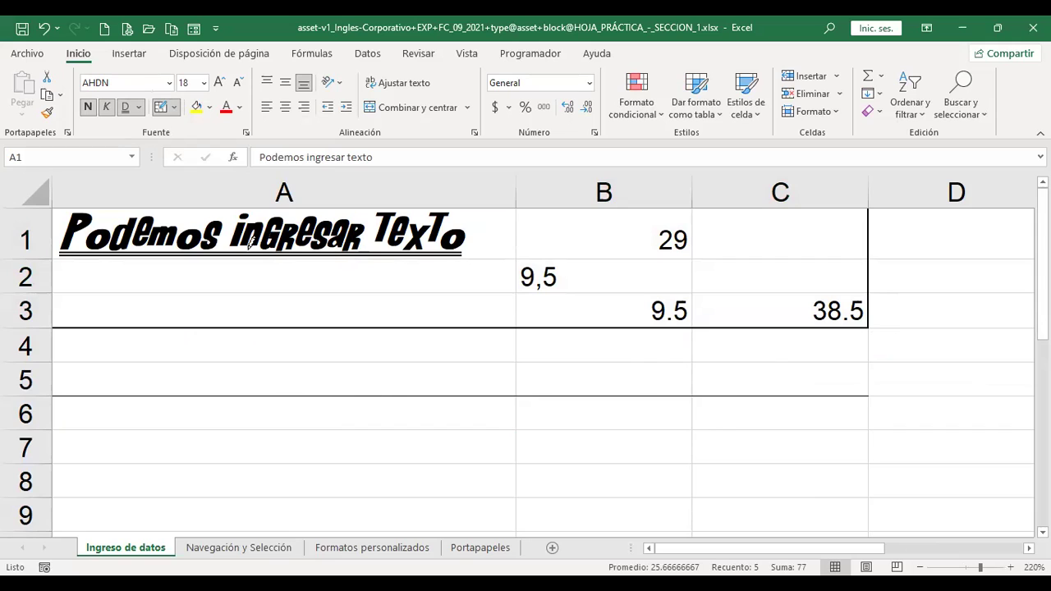
Draw a border grid over the range B8:C13, and add a border line along the bottom edge of cell A9.
left_click(174, 107)
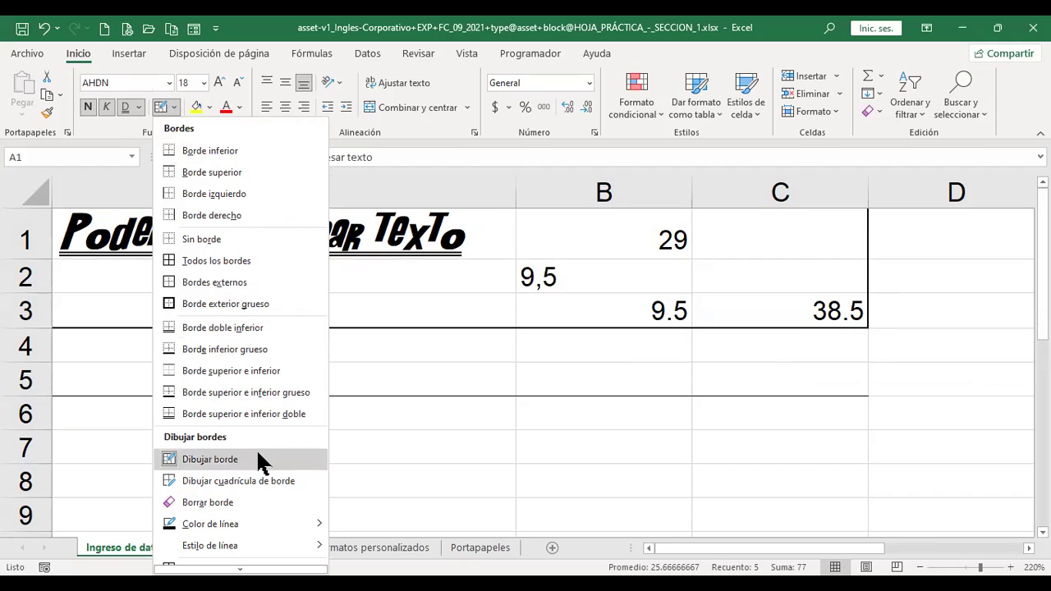
left_click(291, 480)
scroll(575, 329, "down", 2)
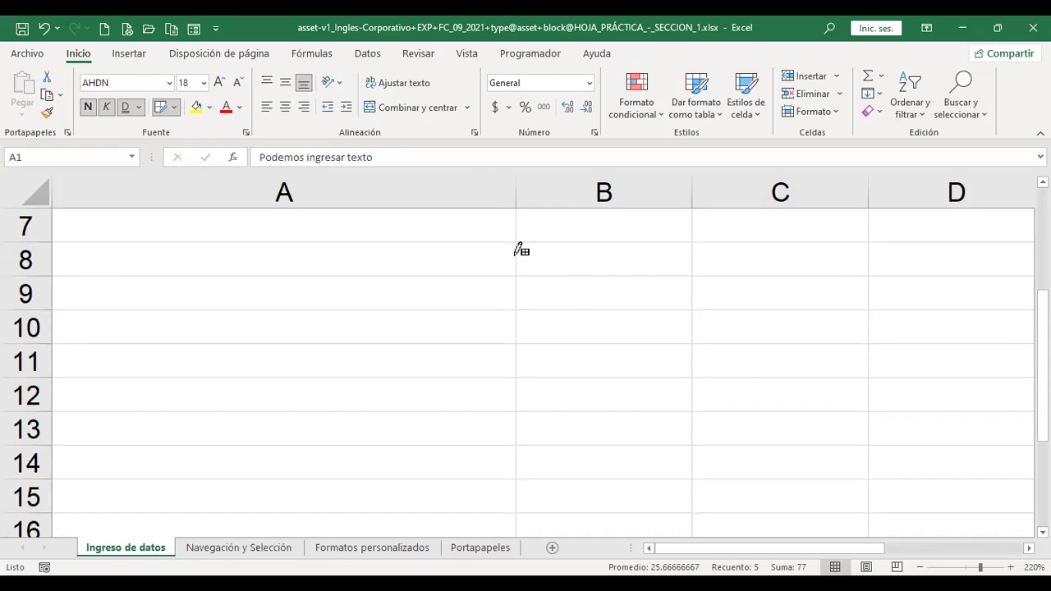
mouse_move(530, 244)
left_mouse_down()
mouse_move(788, 298)
mouse_move(821, 411)
left_mouse_up()
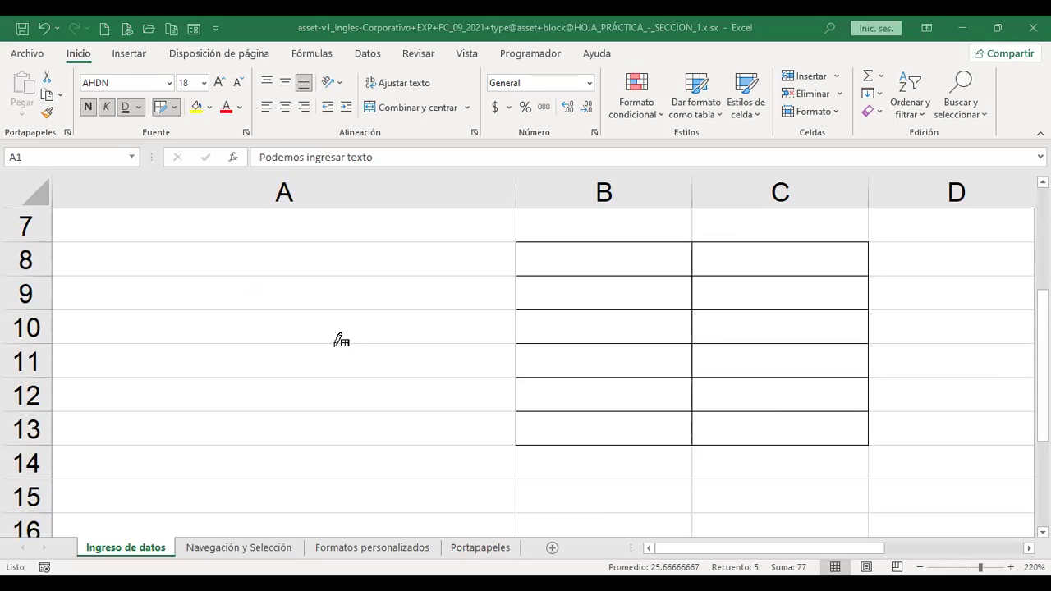
left_click(328, 310)
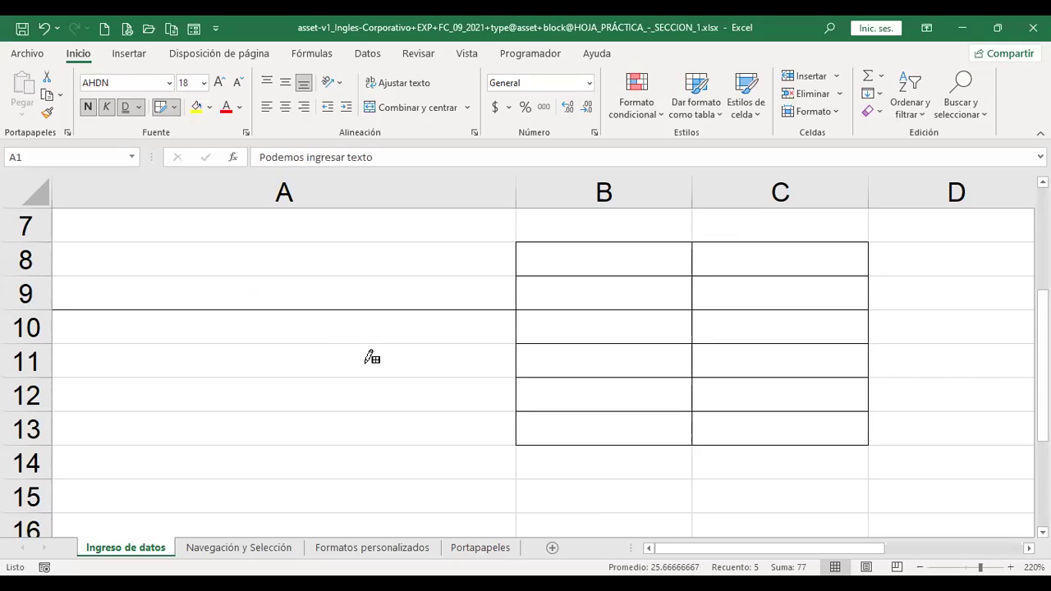
Erase the top border of cell B8 with the Erase Border tool.
scroll(364, 292, "up", 2)
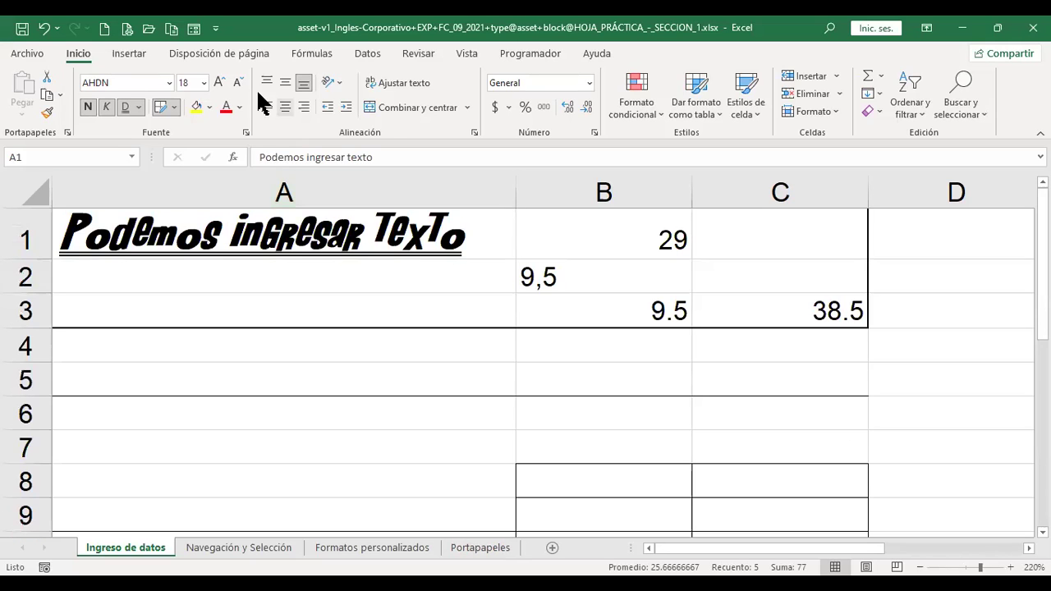
left_click(174, 106)
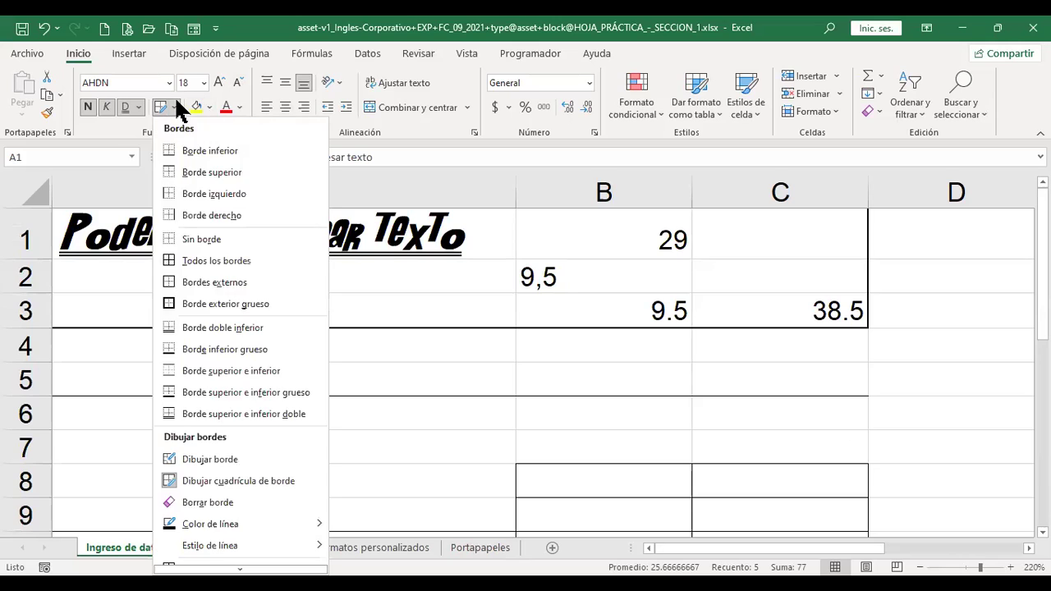
left_click(236, 502)
left_click(563, 425)
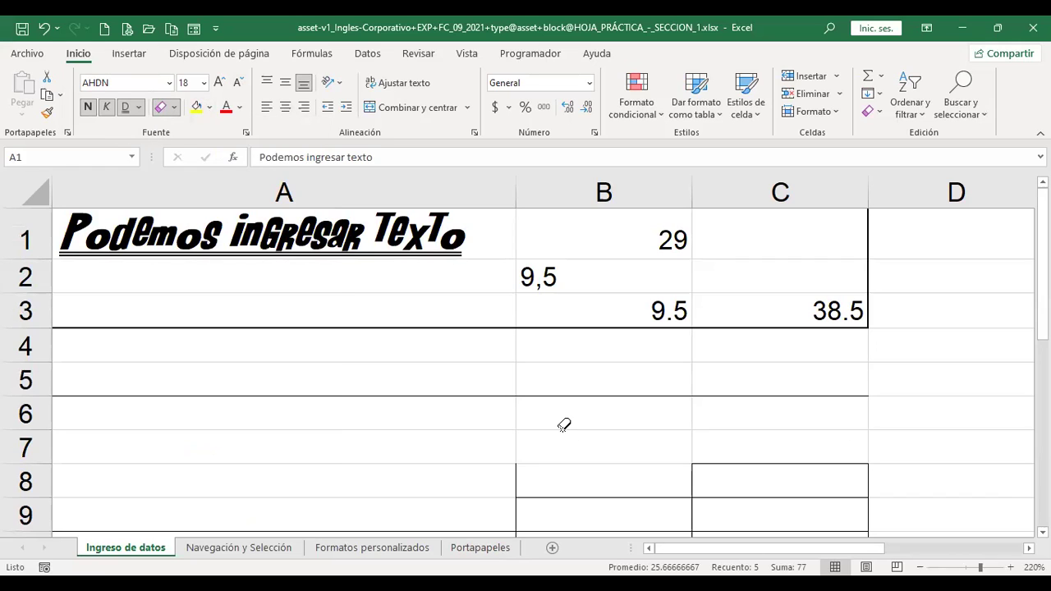
Erase the bottom borders of A9 and C9, and the vertical borders between columns B and C in rows 9 and 12.
scroll(563, 425, "down", 2)
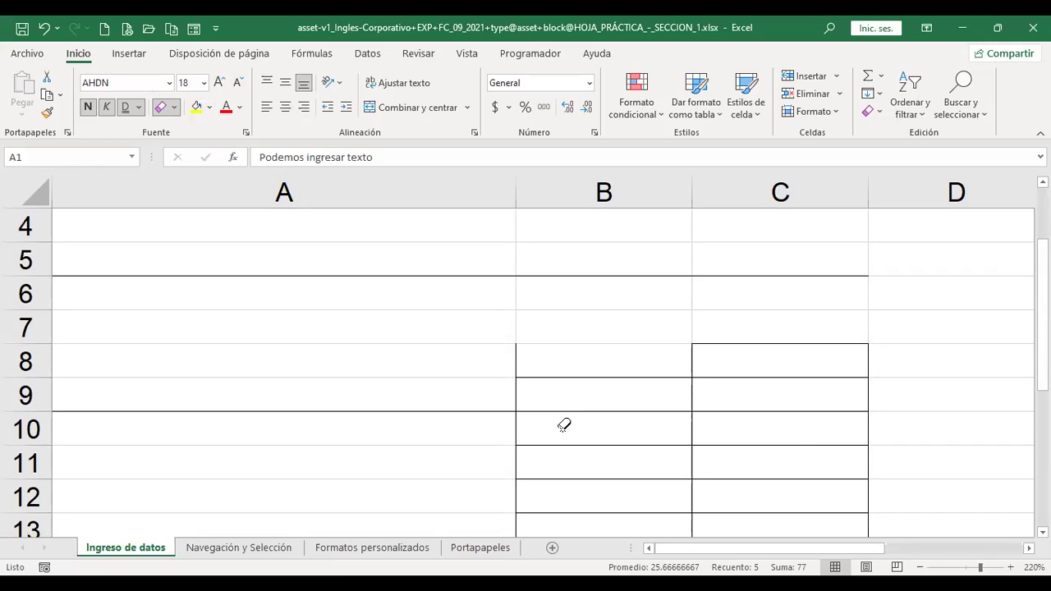
scroll(796, 423, "down", 1)
left_click(460, 308)
left_click(786, 303)
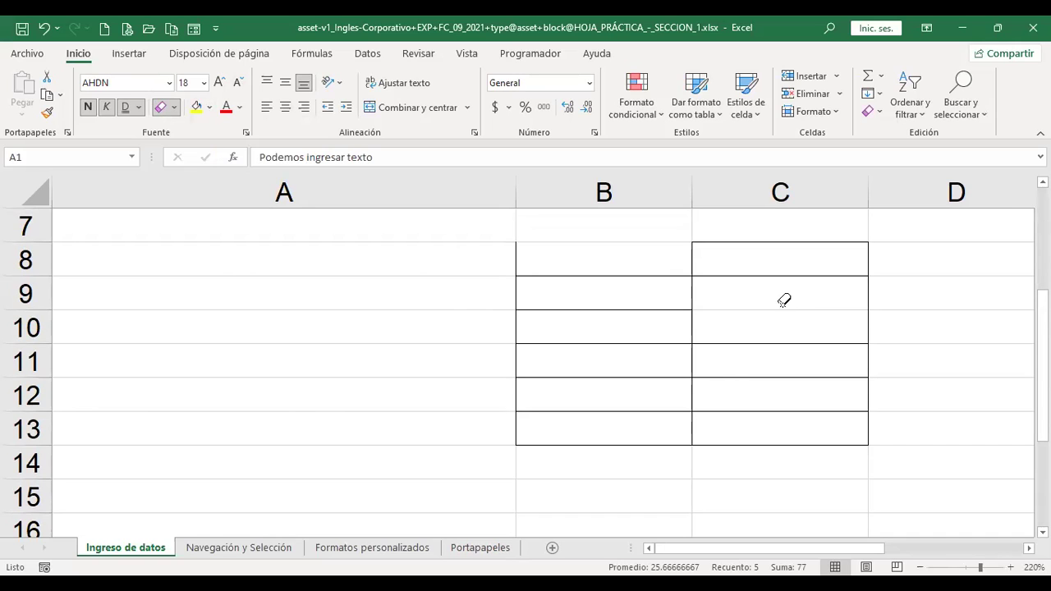
left_click(695, 294)
left_click(693, 392)
Draw a border grid in the standard purple line colour over the cells C9:C10.
left_click(174, 107)
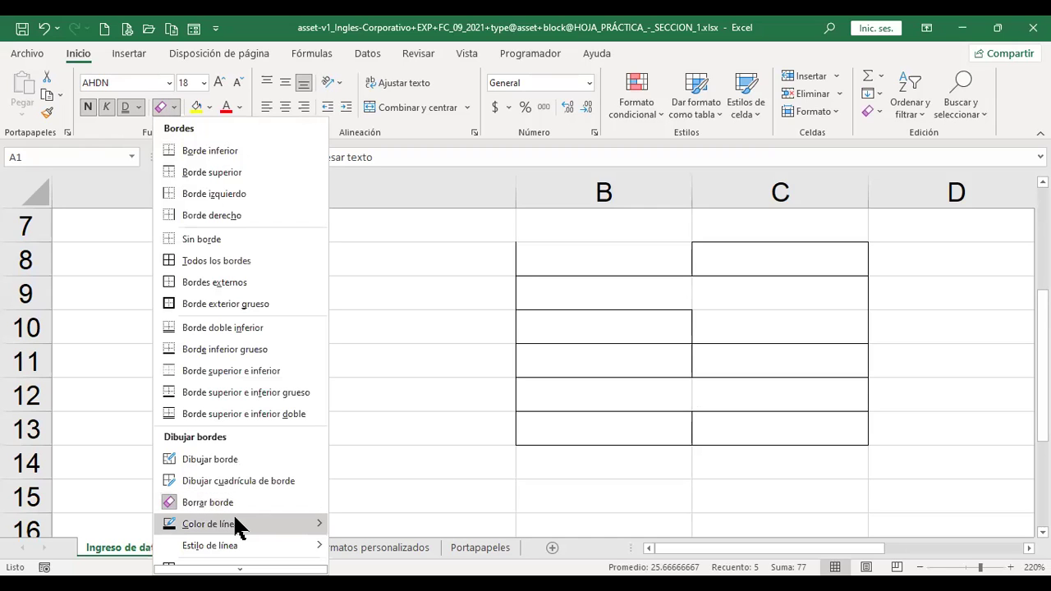
mouse_move(234, 519)
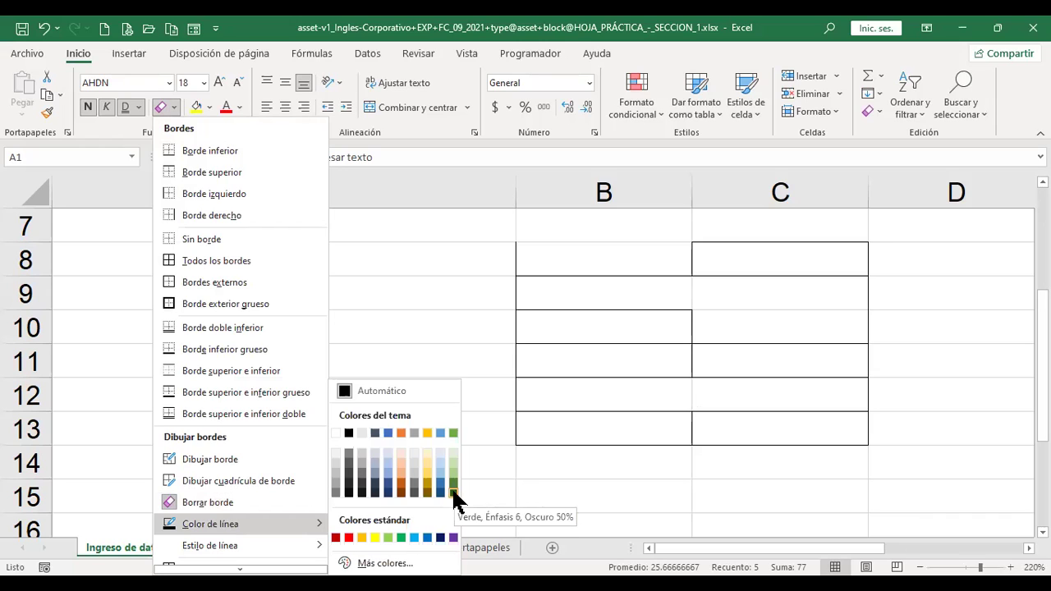
left_click(453, 538)
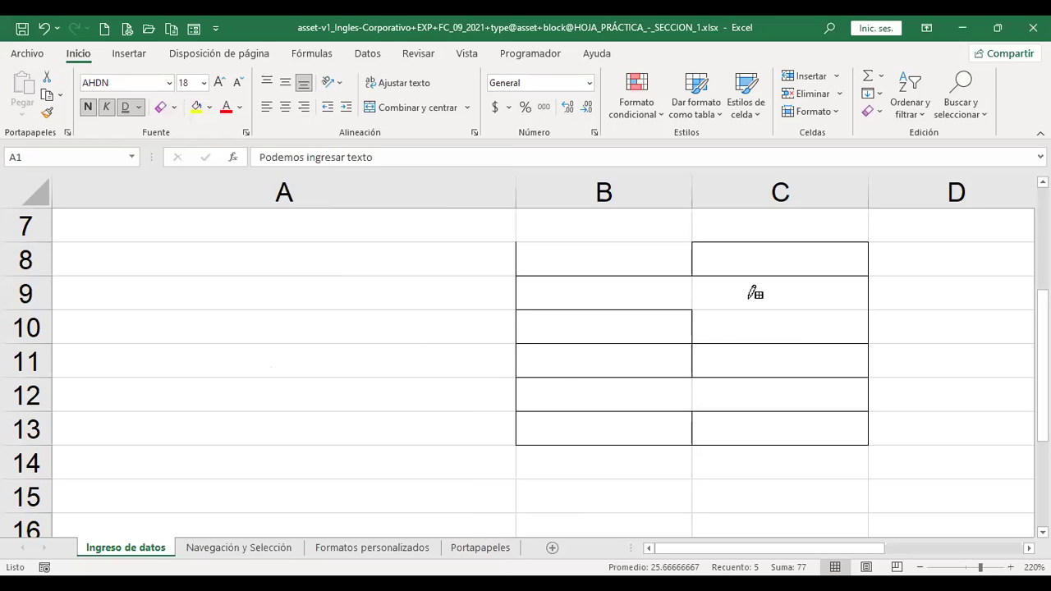
mouse_move(695, 276)
left_mouse_down()
mouse_move(697, 300)
mouse_move(836, 300)
mouse_move(763, 307)
left_mouse_up()
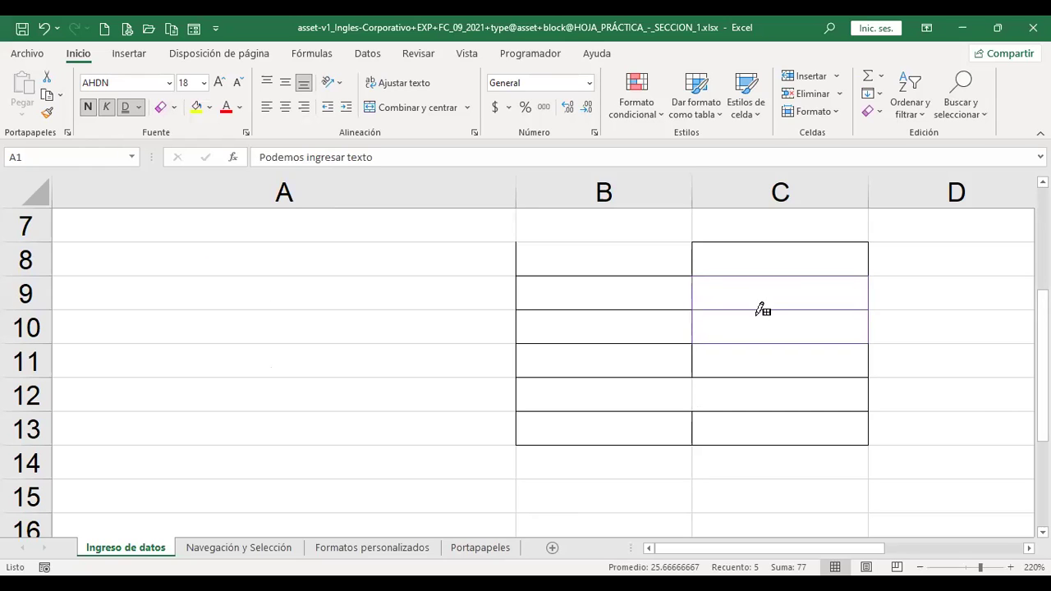
Draw a purple border grid with the double line style over the cells B7:C7.
scroll(835, 406, "up", 2, "ctrl")
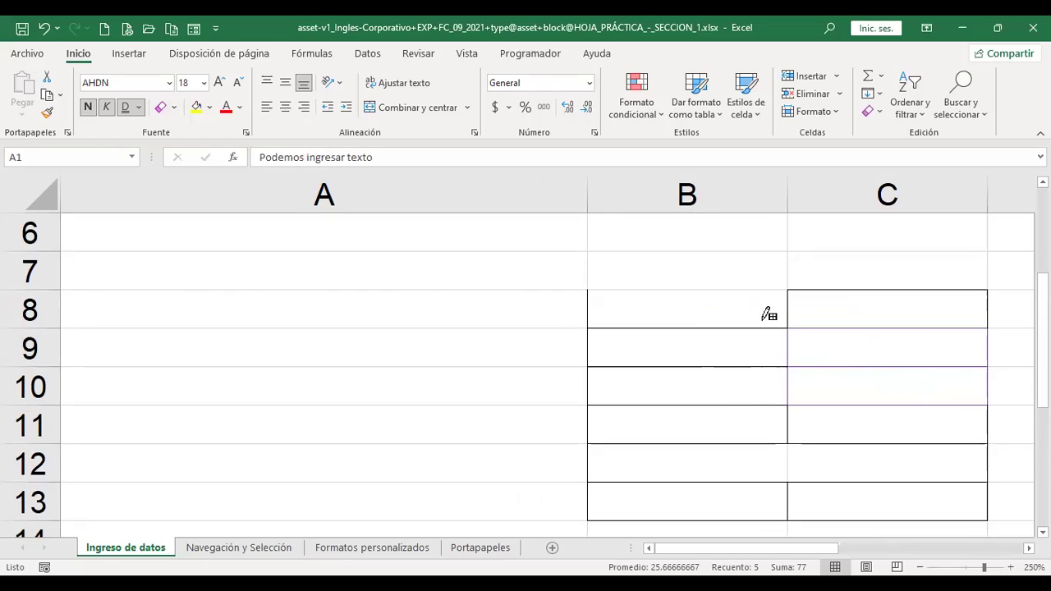
left_click(175, 106)
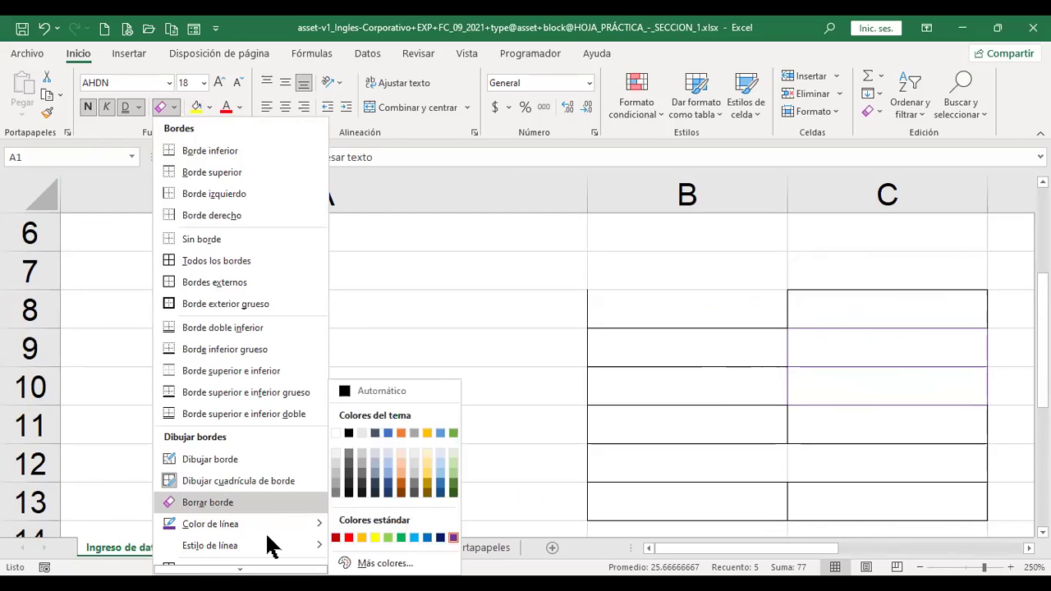
mouse_move(267, 542)
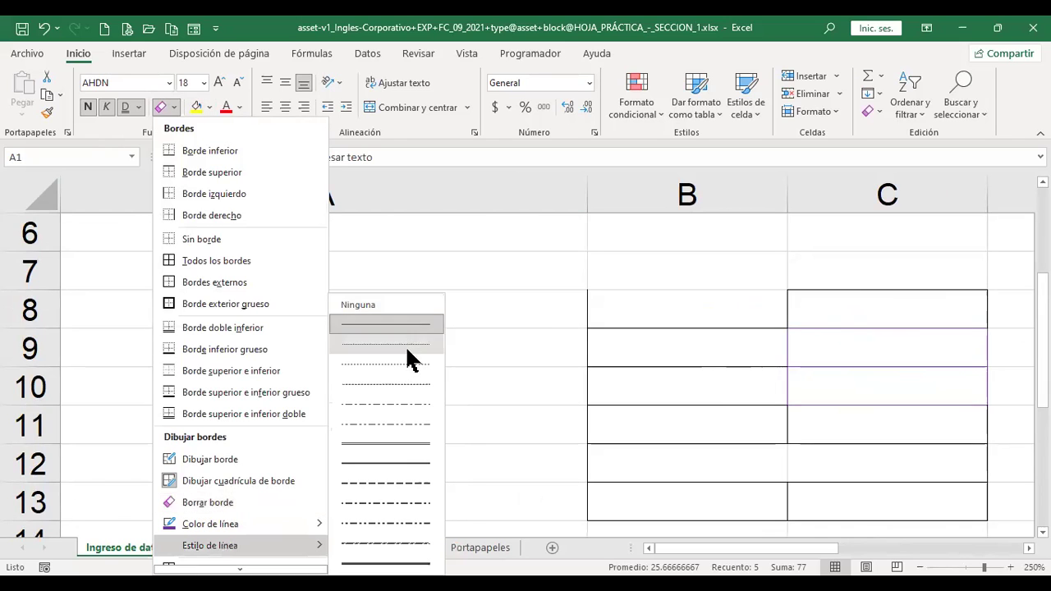
left_click(407, 443)
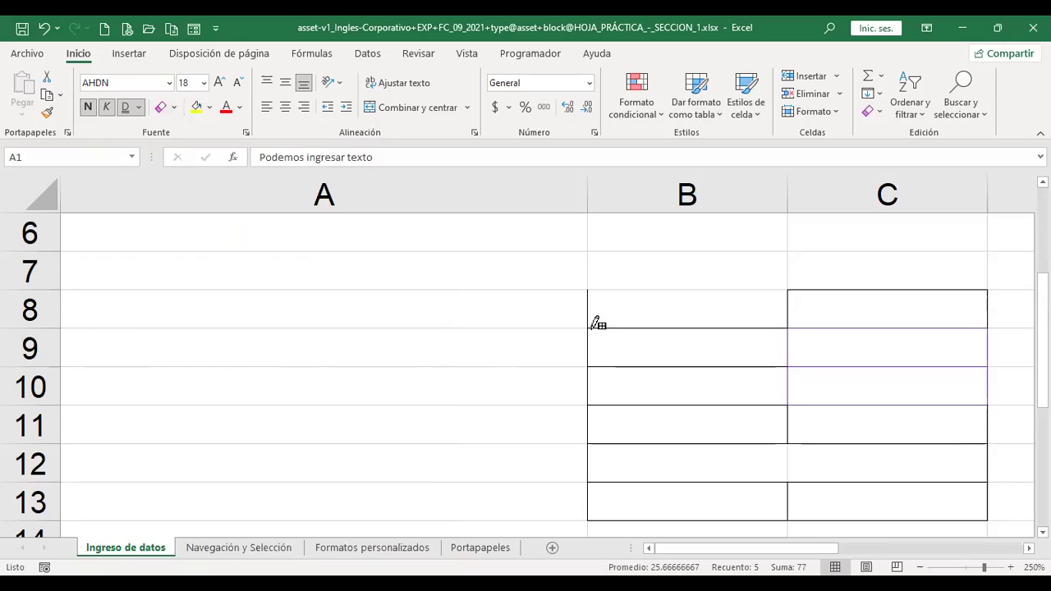
mouse_move(588, 284)
left_mouse_down()
mouse_move(804, 285)
mouse_move(801, 250)
left_mouse_up()
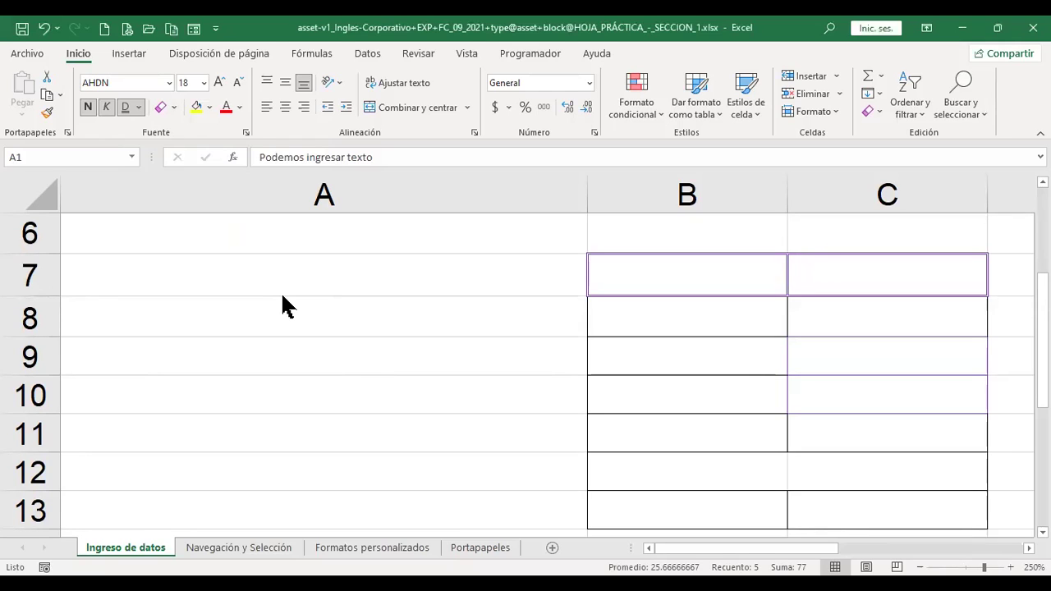
In the cell border settings for A1:C3, apply a thick dark blue line as the outline.
left_click(169, 106)
left_click(174, 106)
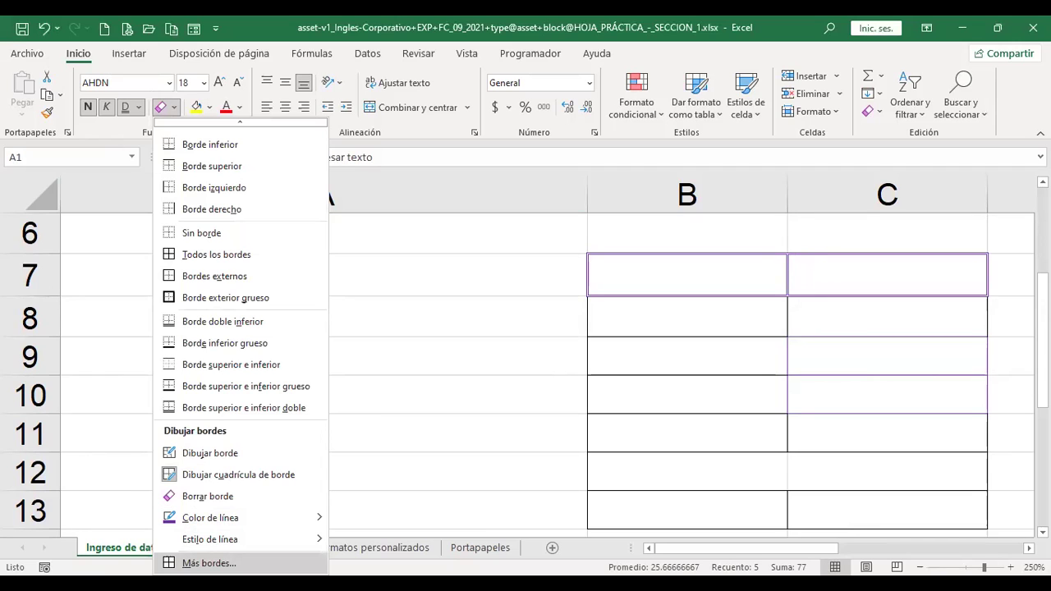
left_click(209, 563)
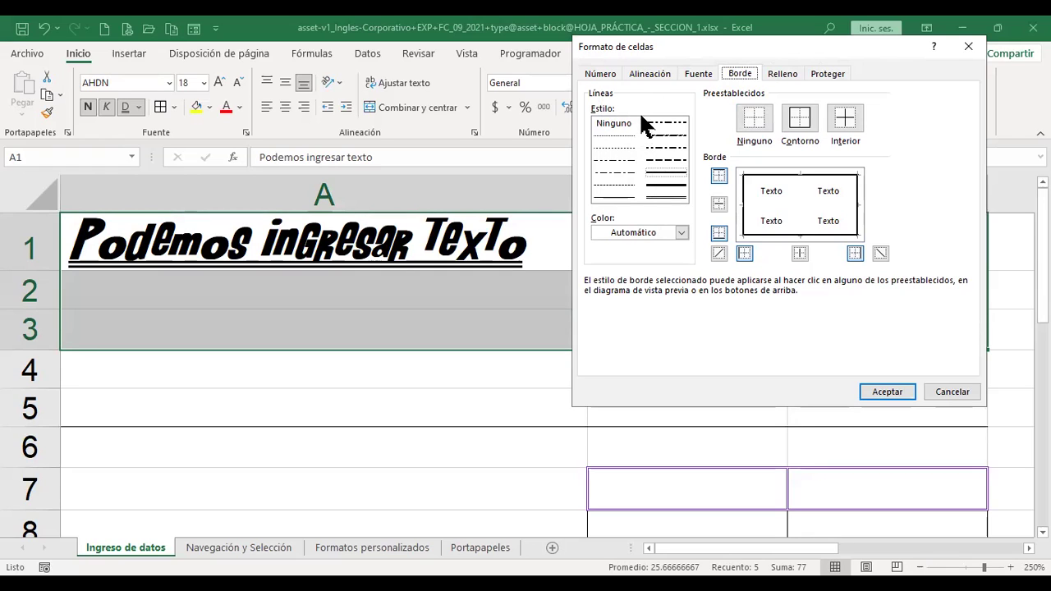
left_click(681, 233)
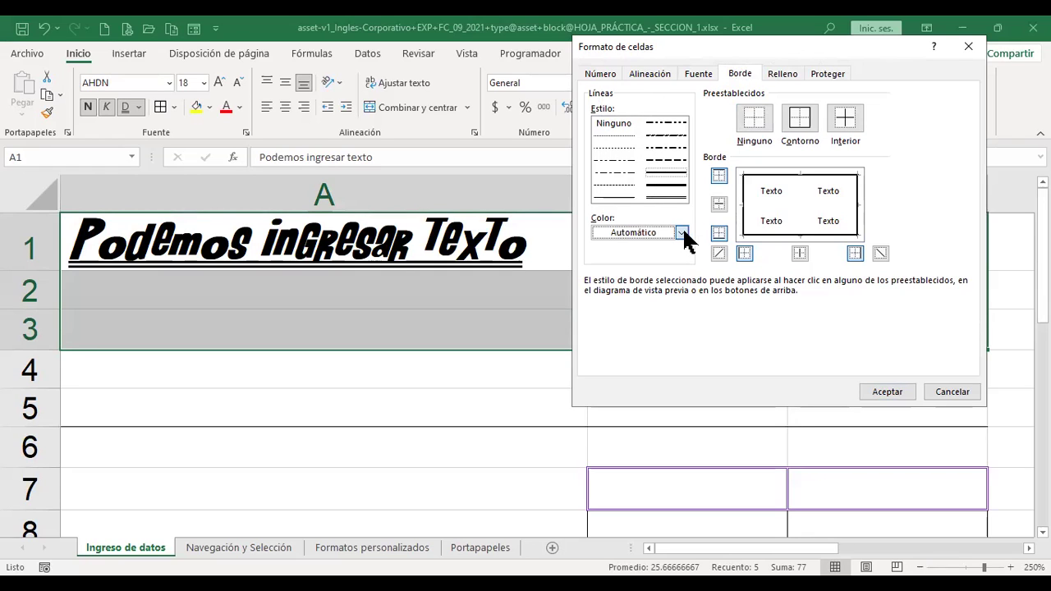
left_click(682, 235)
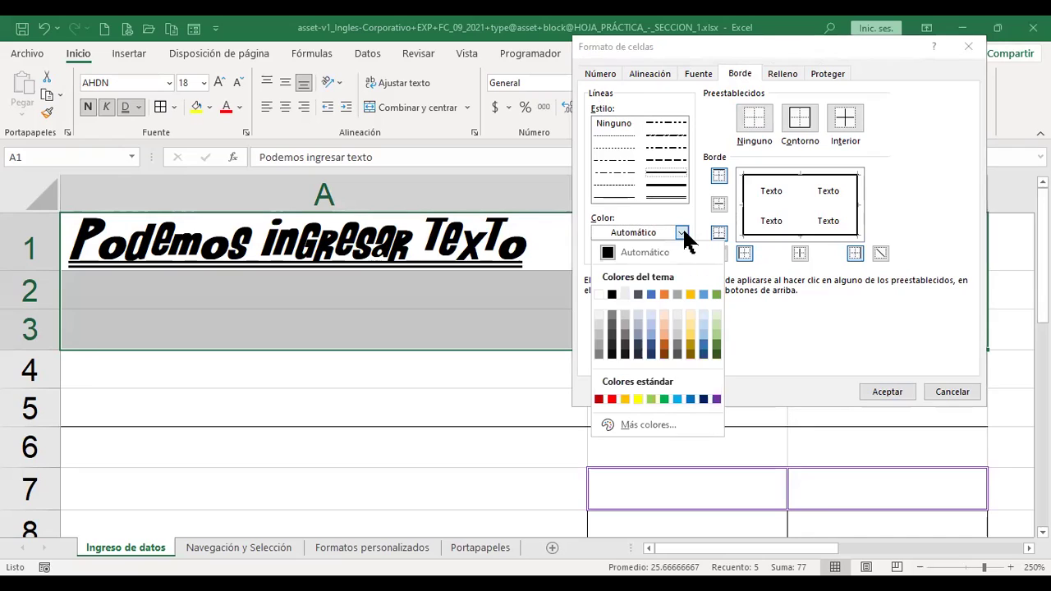
left_click(703, 400)
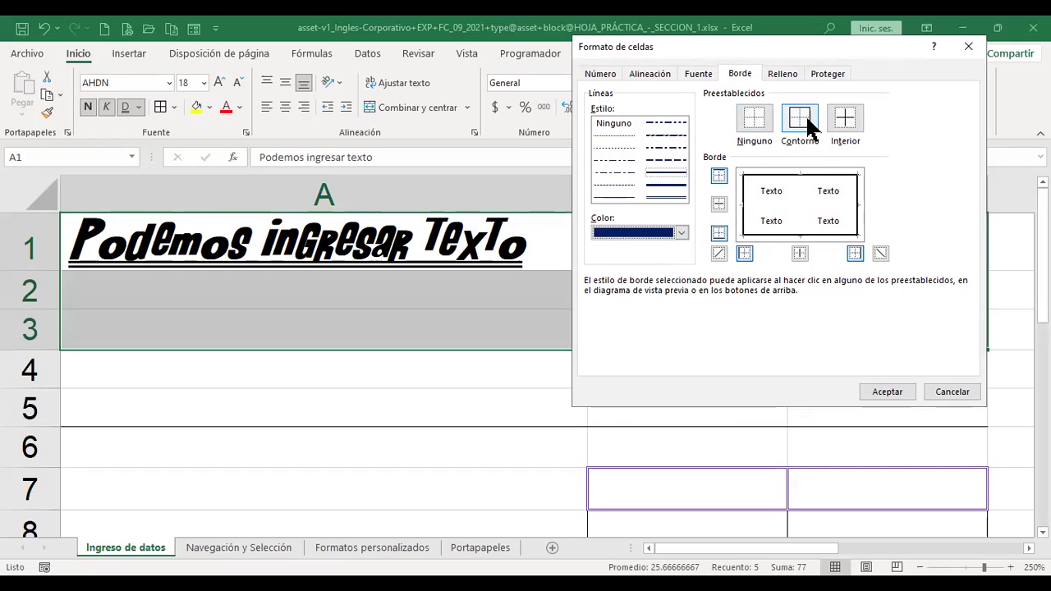
left_click(668, 186)
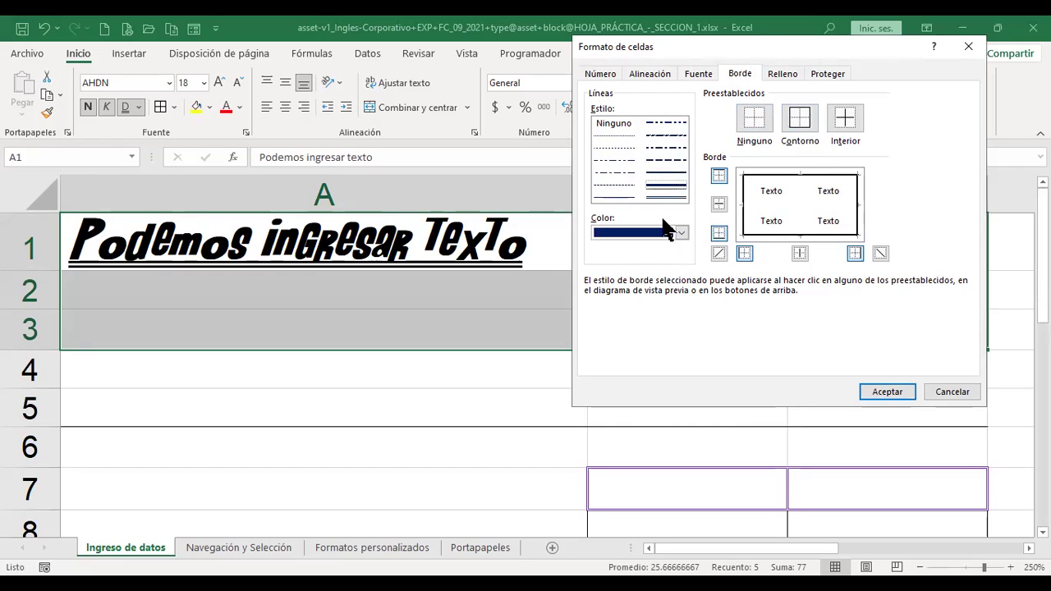
left_click(799, 119)
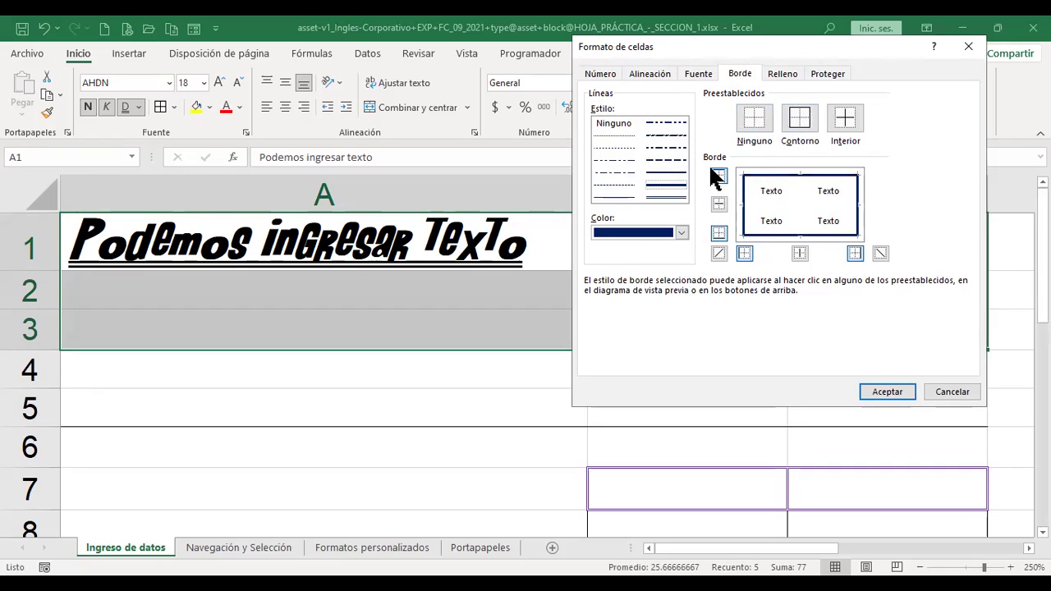
Add dark red double lines as the inside borders of A1:C3 and apply the border settings.
left_click(666, 196)
left_click(681, 232)
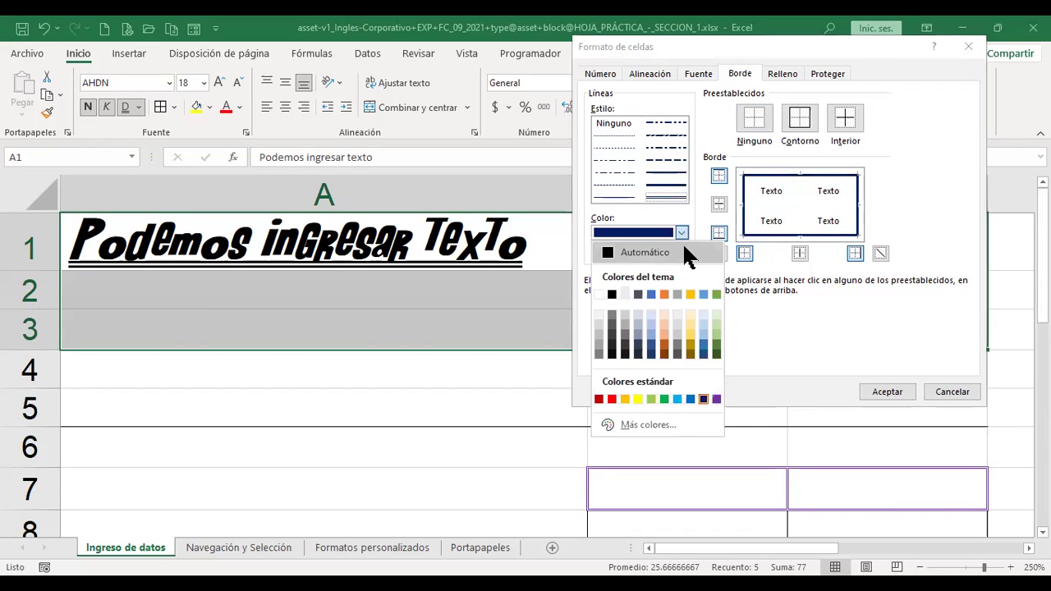
left_click(599, 399)
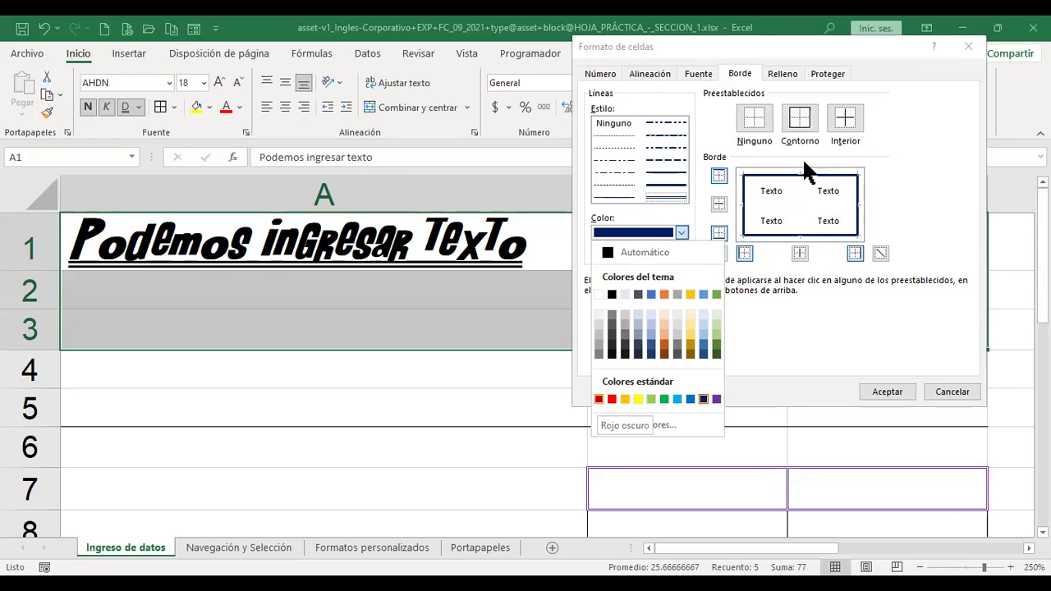
left_click(845, 120)
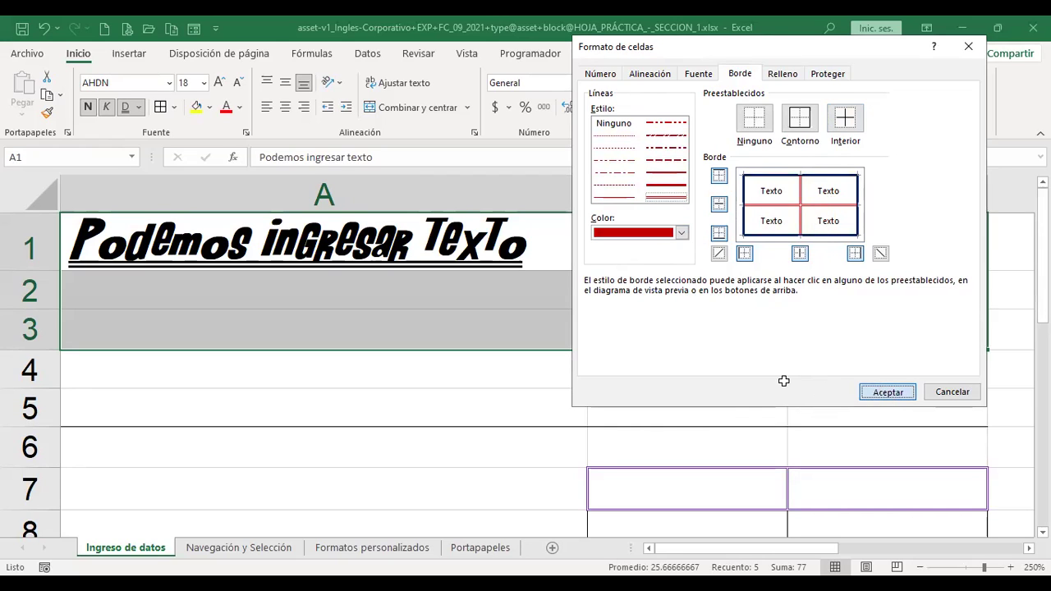
key("Return")
left_click(507, 418)
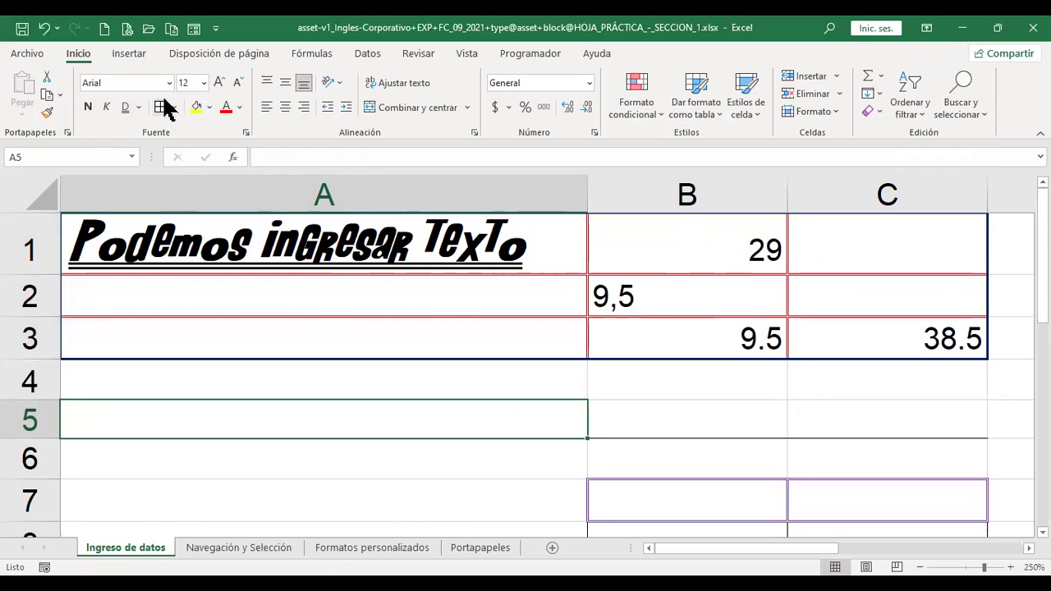
Fill cell A1 with yellow and cell B1 with the standard light green.
left_click(446, 224)
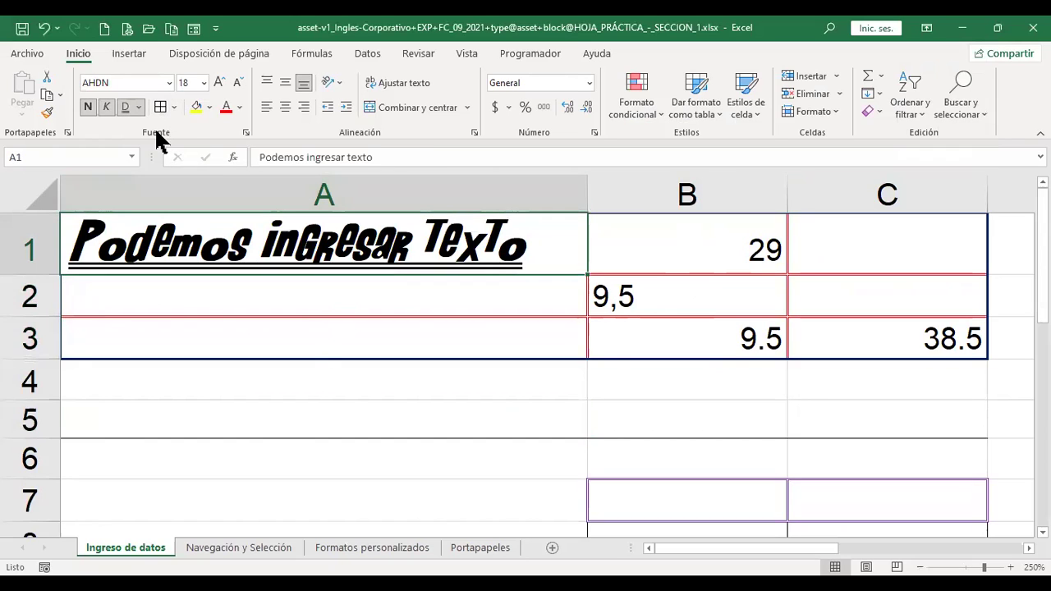
left_click(195, 108)
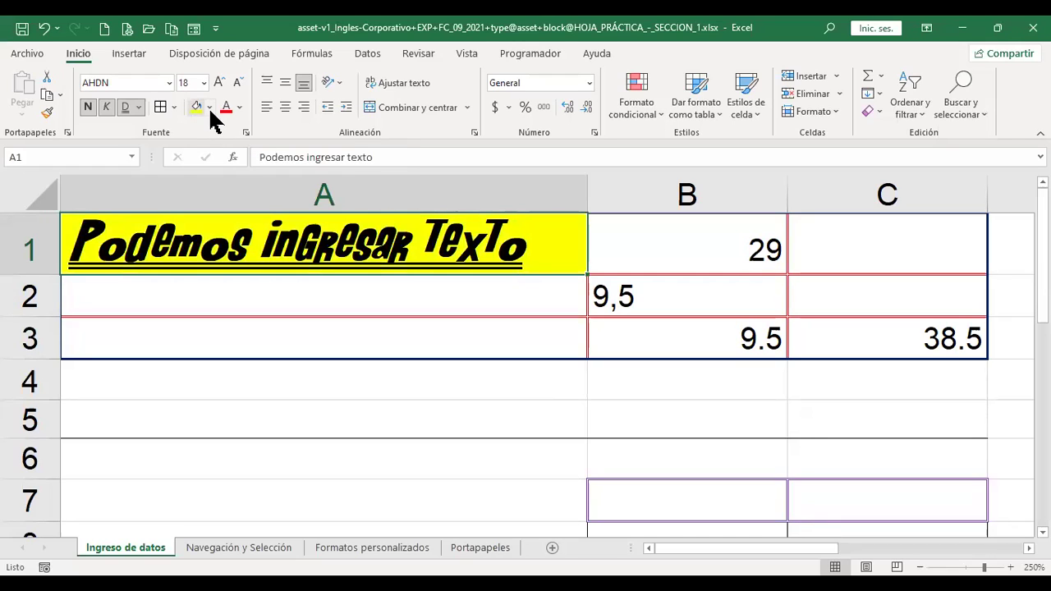
left_click(686, 251)
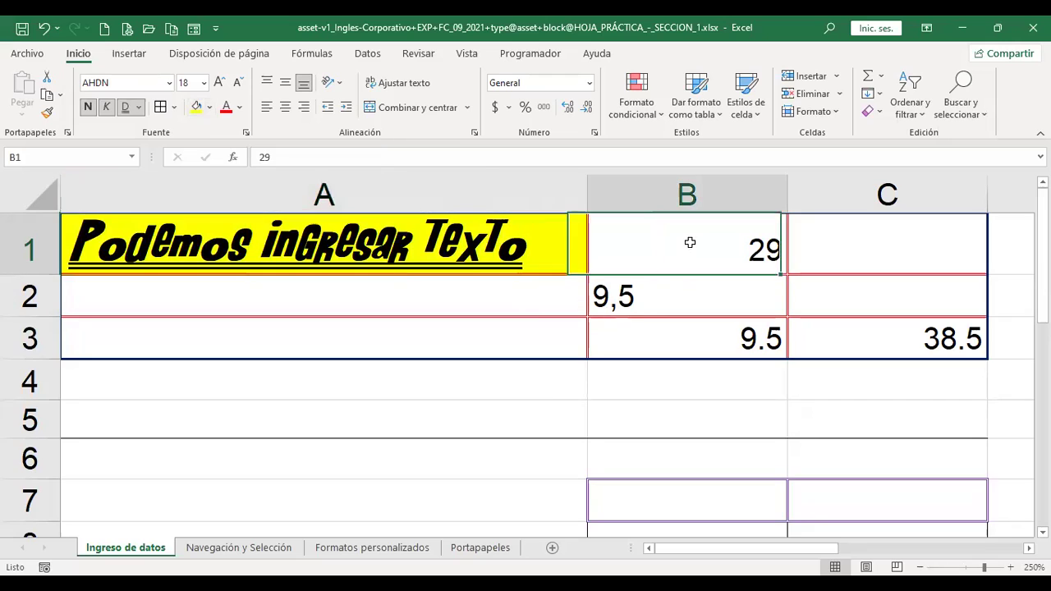
left_click(211, 108)
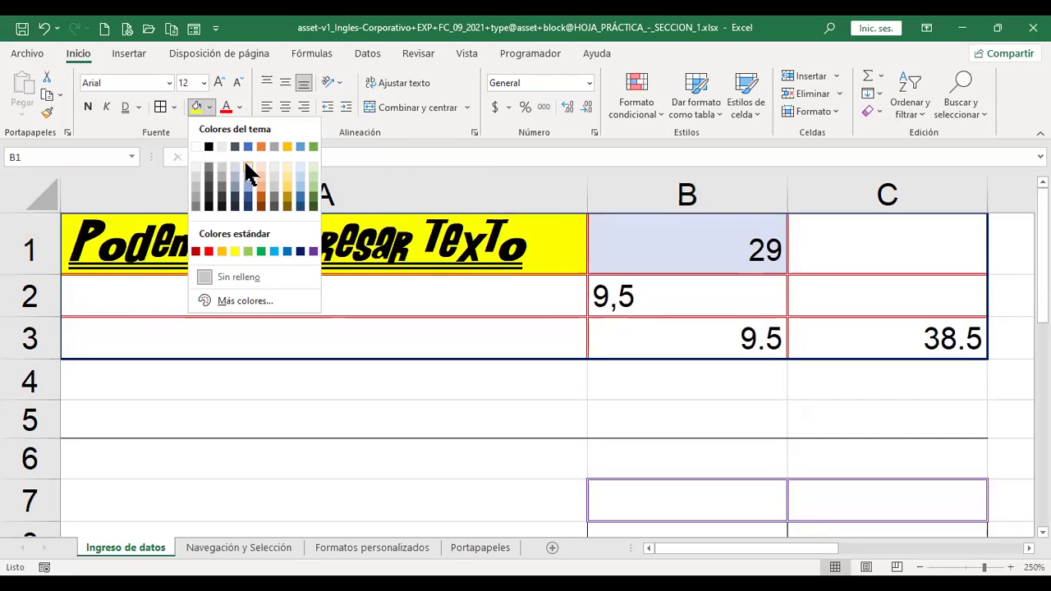
left_click(247, 252)
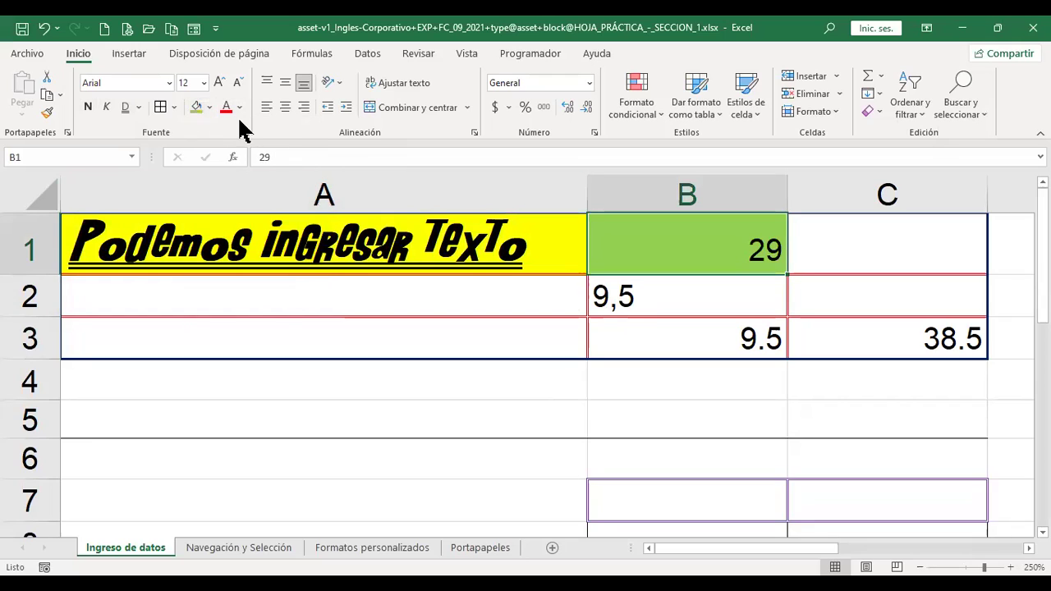
Set the font colour of cell B3 to the standard blue.
left_click(743, 338)
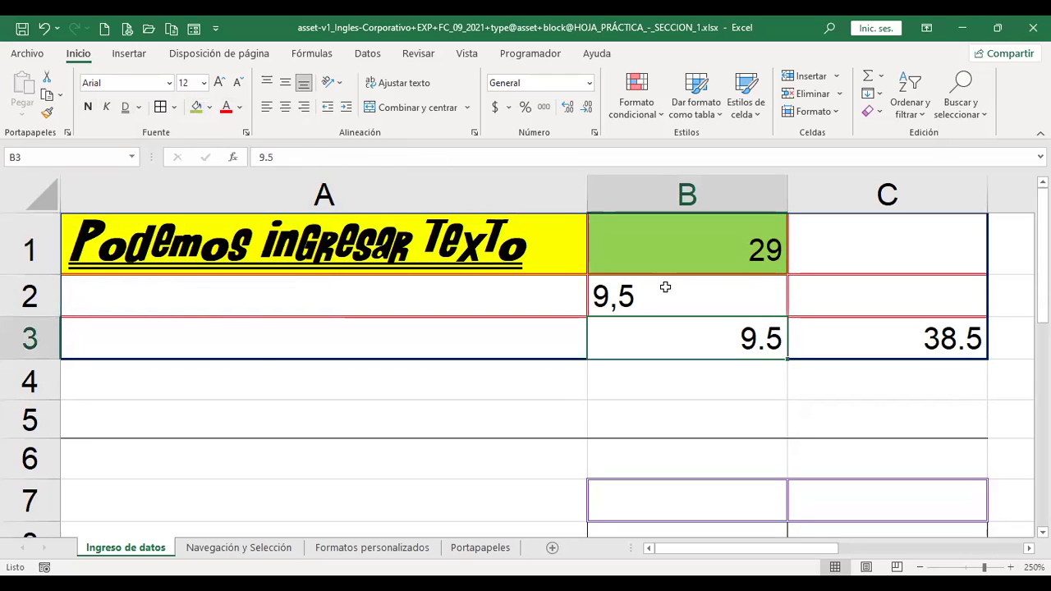
left_click(241, 106)
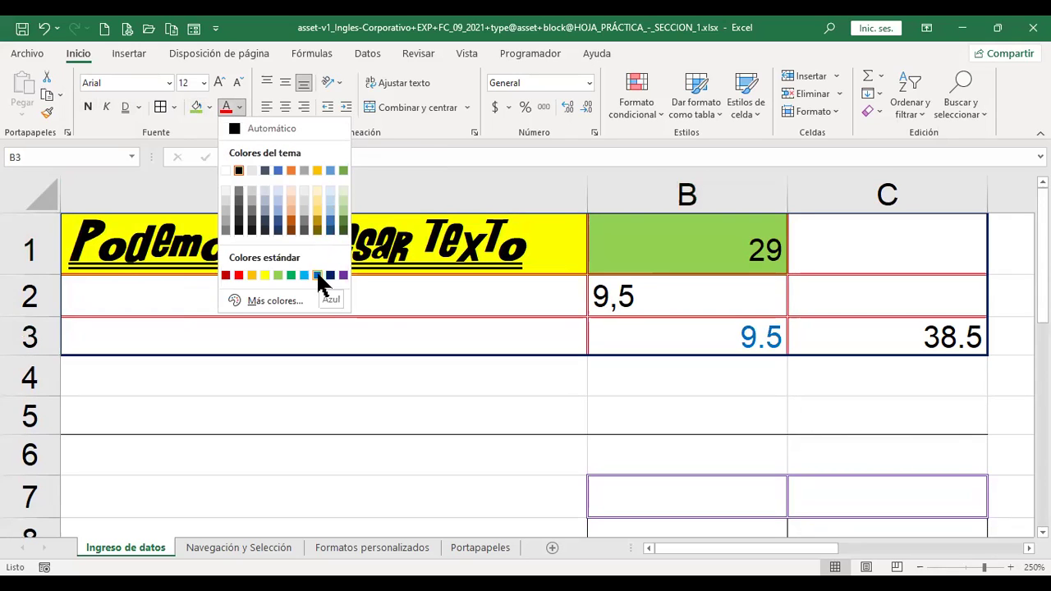
left_click(728, 333)
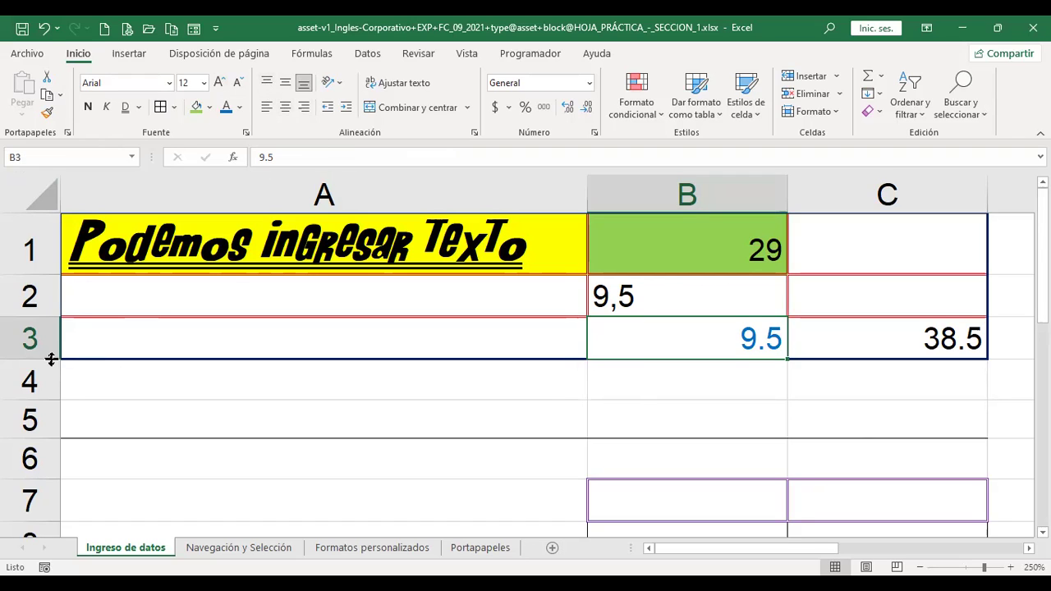
Increase the height of row 3 and try top and middle vertical alignment on cell B3, ending with bottom alignment.
left_click_drag(51, 359, 51, 387)
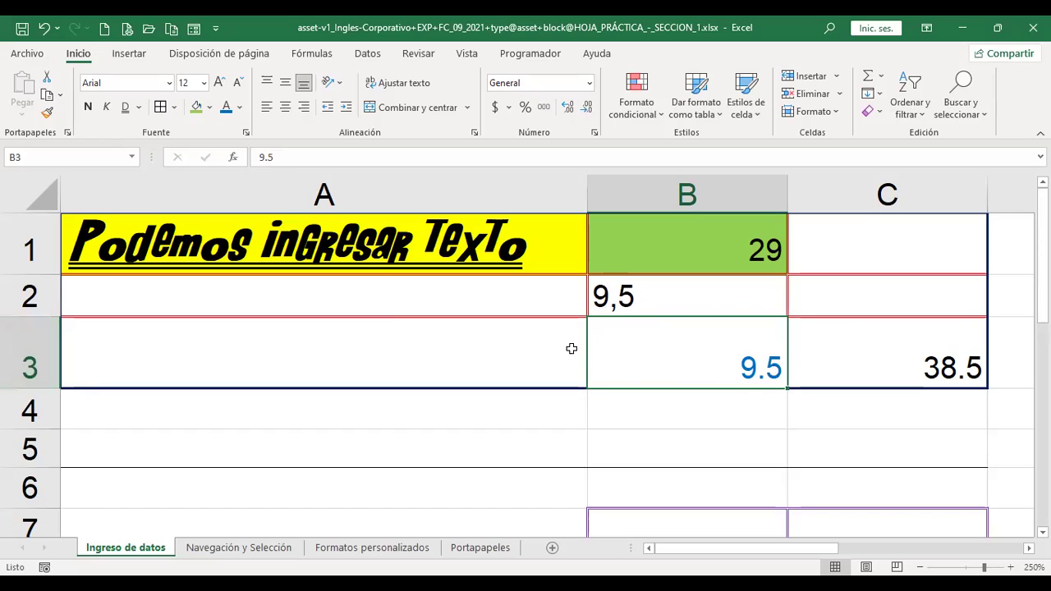
left_click(267, 85)
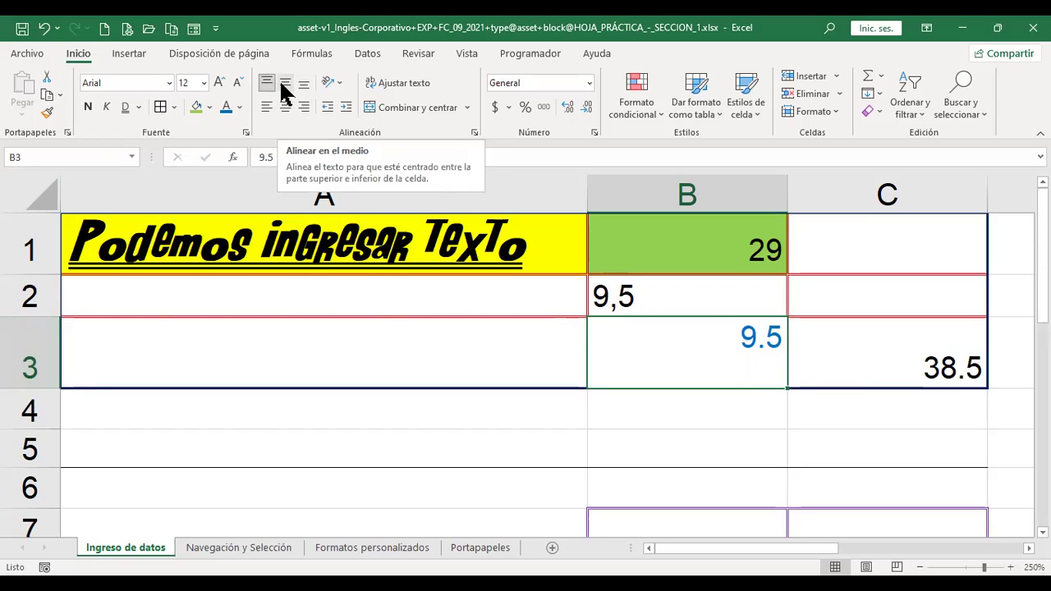
left_click(282, 85)
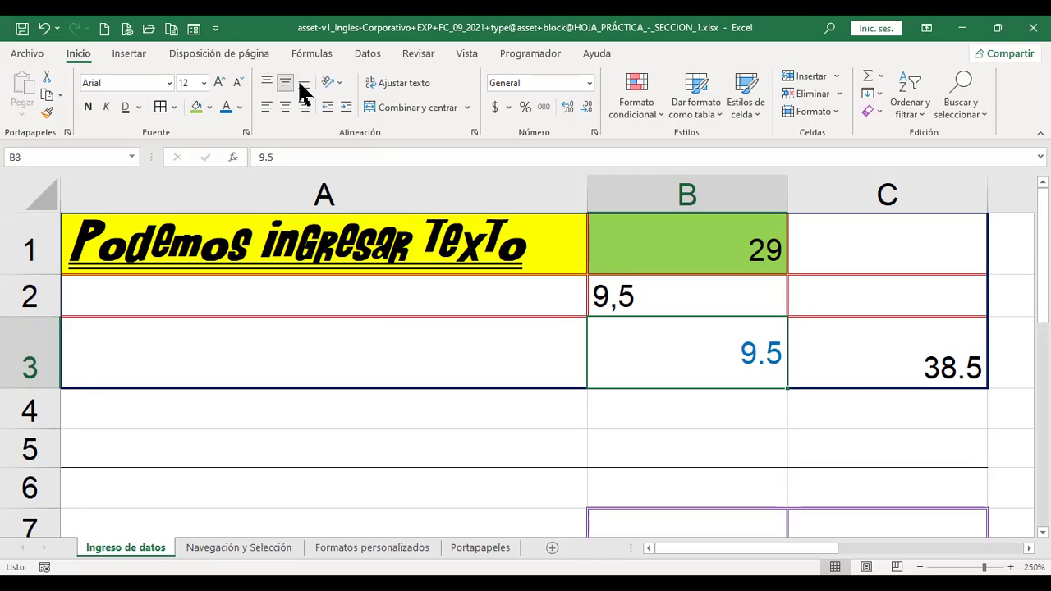
left_click(302, 83)
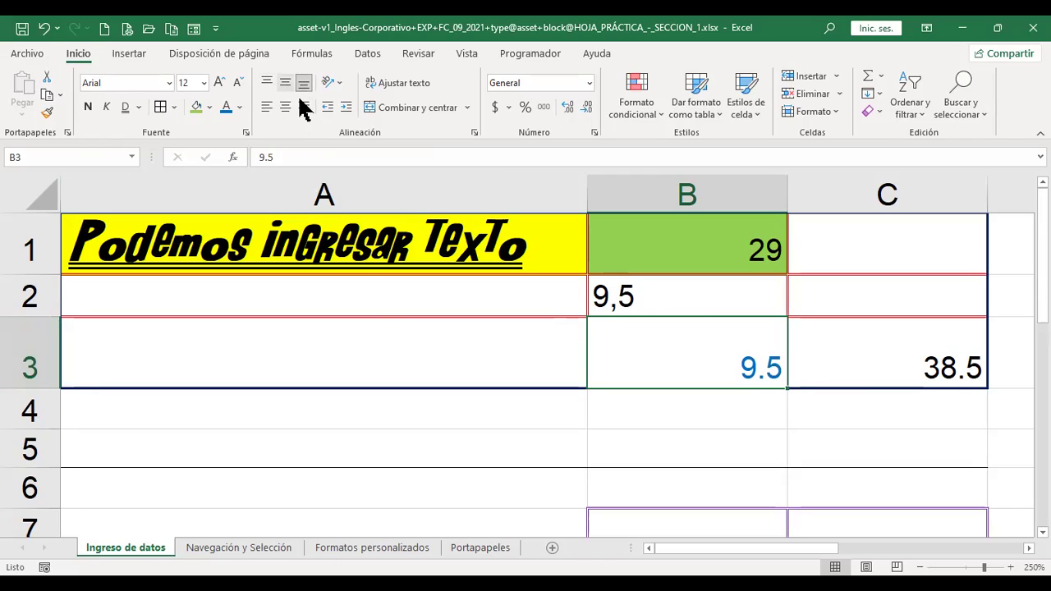
Try right and centre horizontal alignment on cell B3, ending with left alignment.
left_click(304, 111)
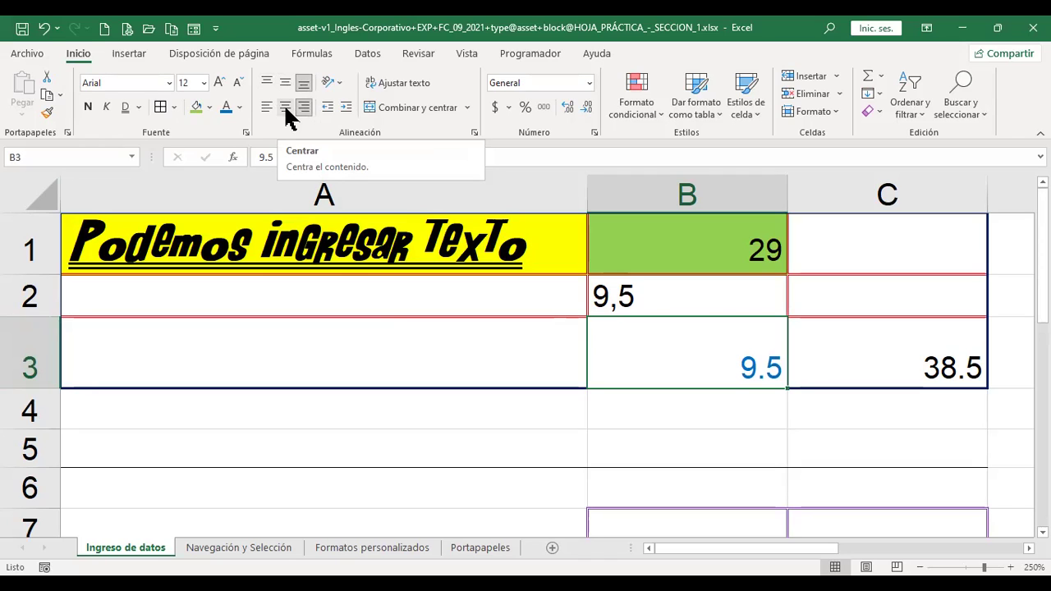
left_click(285, 110)
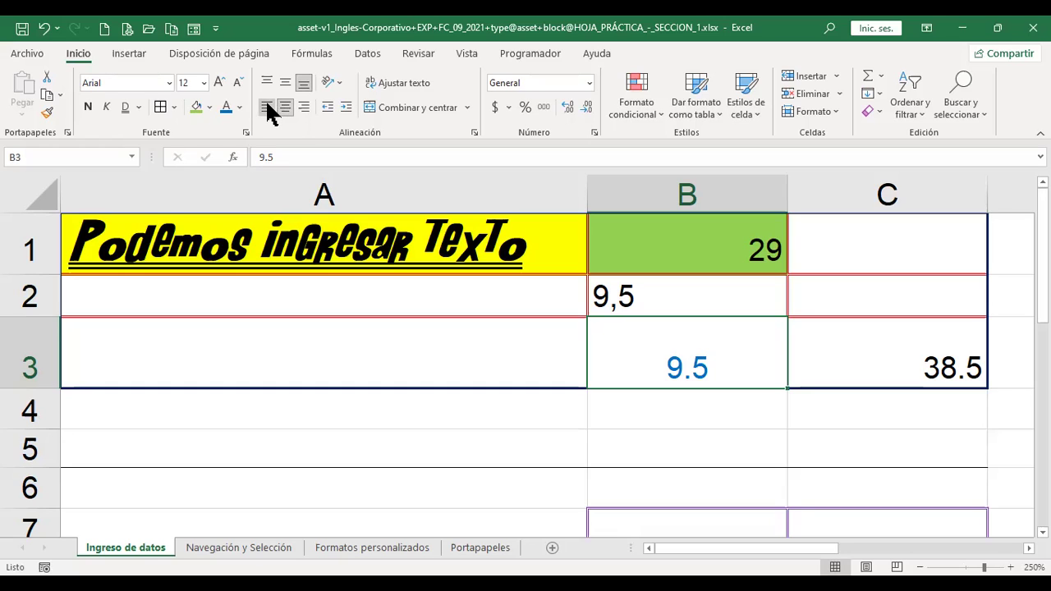
left_click(267, 107)
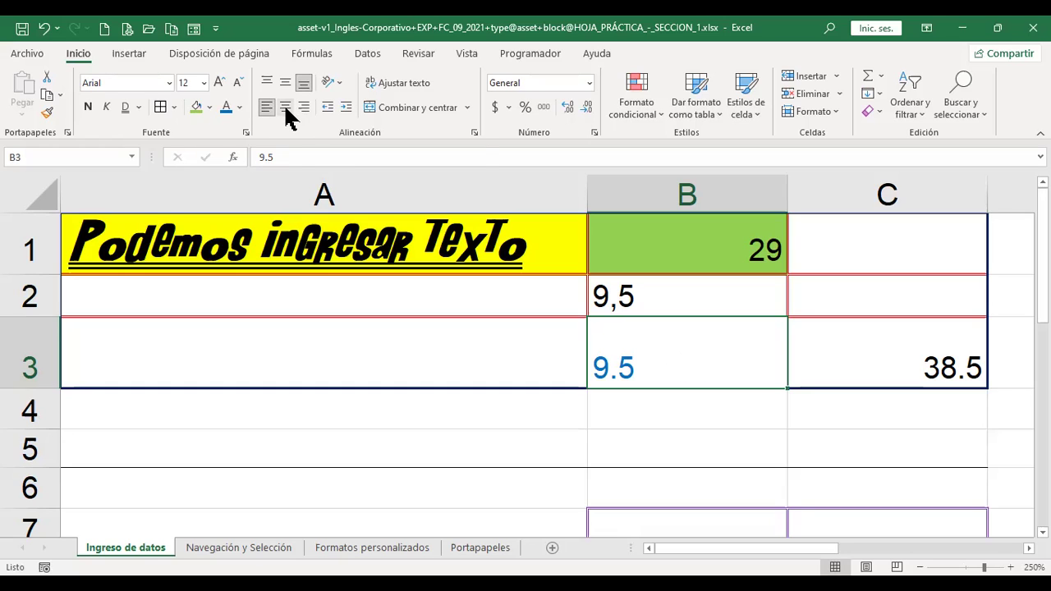
Centre the content of cell B3 both horizontally and vertically.
left_click(285, 108)
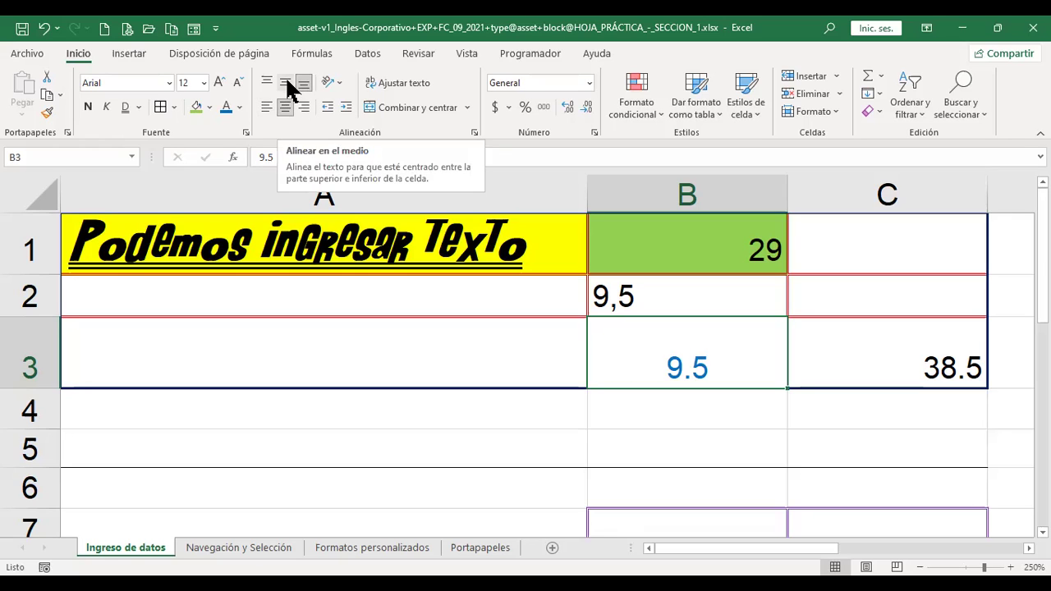
left_click(287, 81)
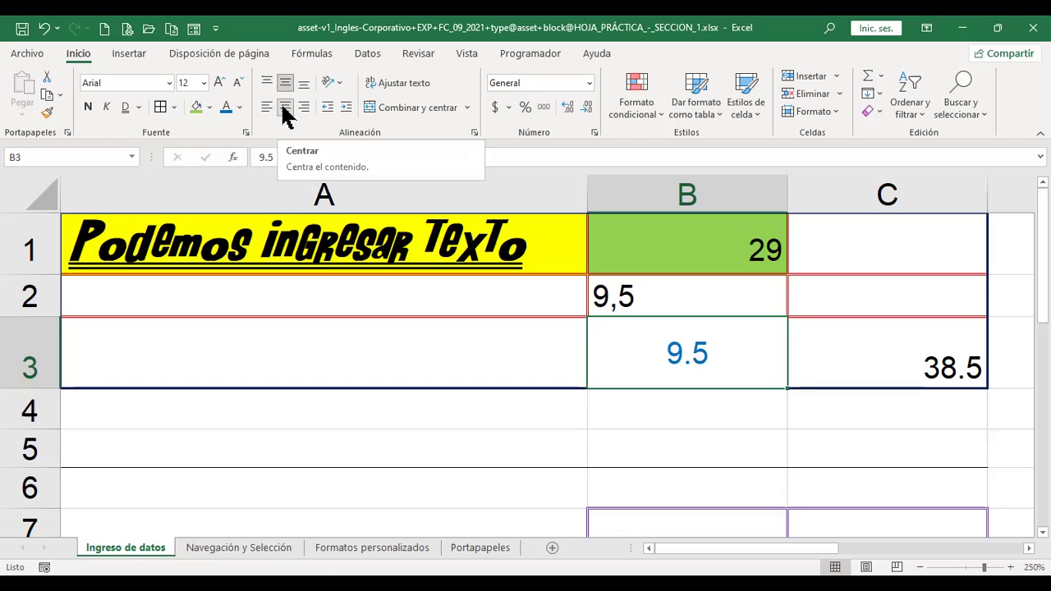
Turn on text wrapping for cell A1 and orient its text at the ascending angle.
left_click(332, 240)
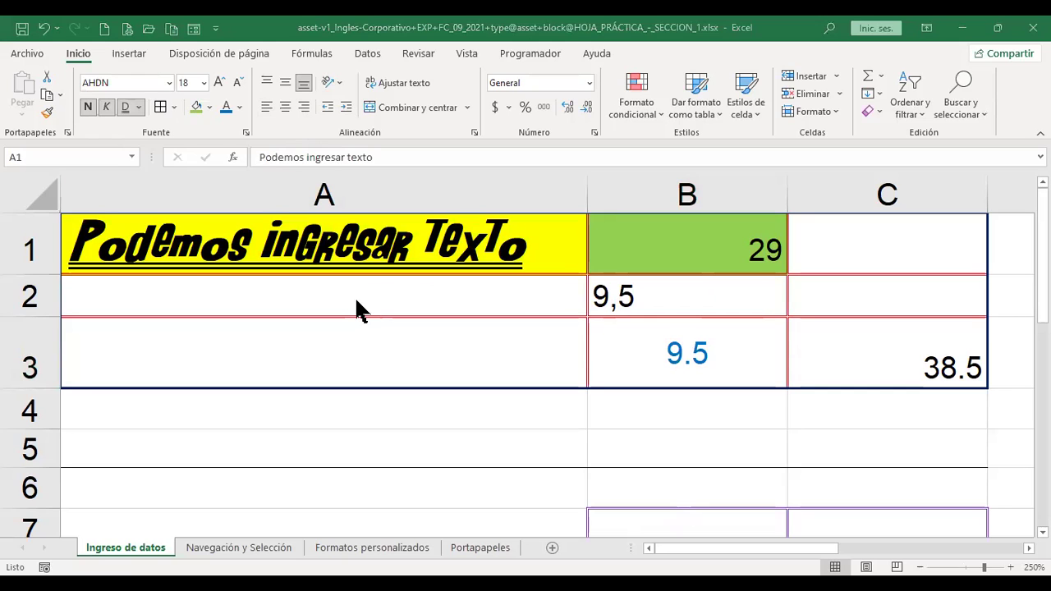
left_click(382, 238)
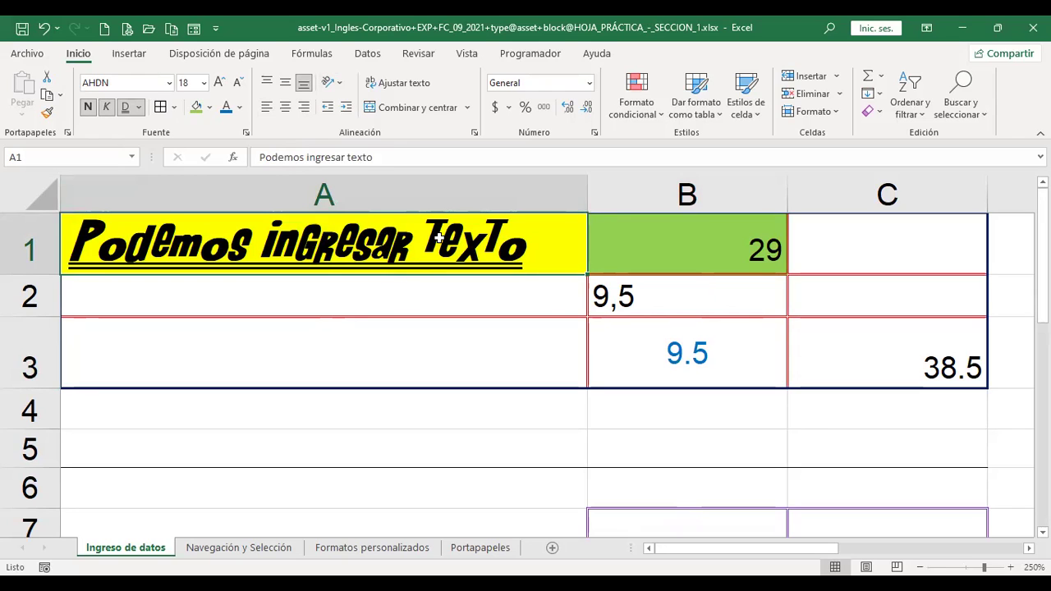
left_click(403, 84)
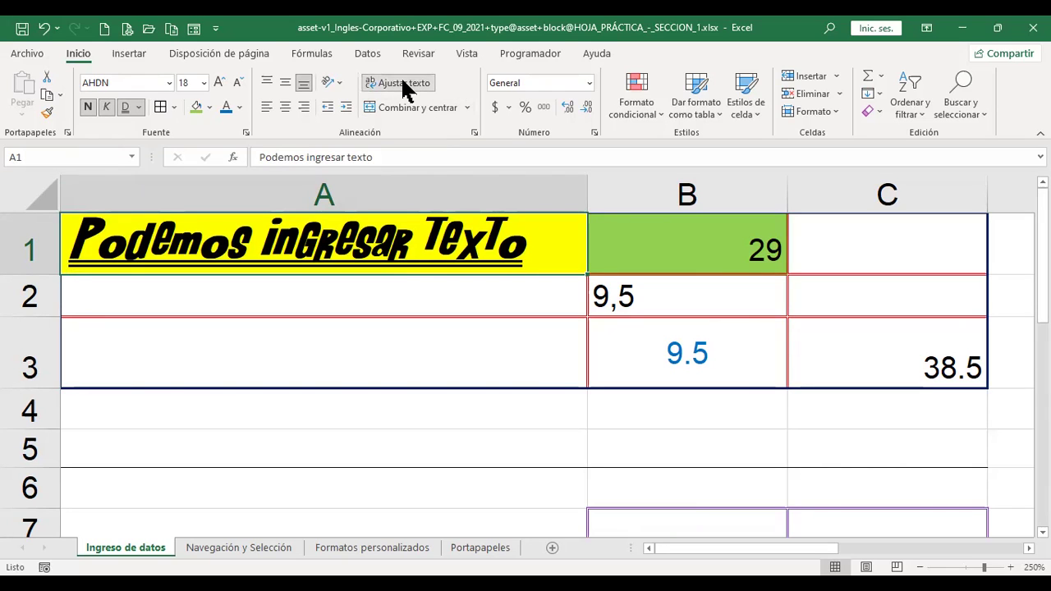
left_click(339, 84)
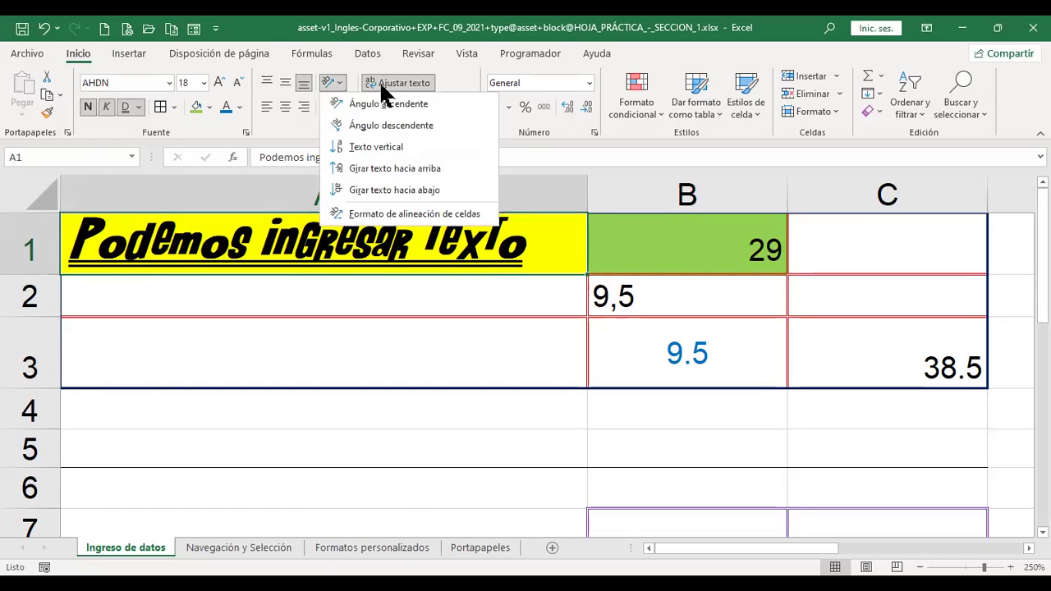
left_click(448, 103)
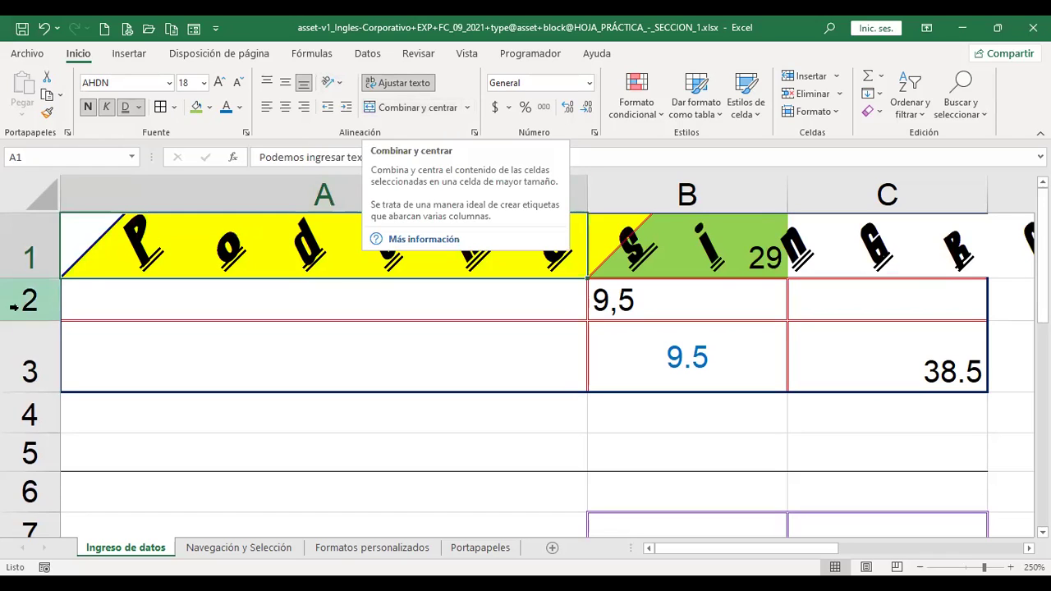
Make row 1 much taller and column A narrower, and reduce the font size of cell A1 to 12.
left_click_drag(46, 278, 71, 426)
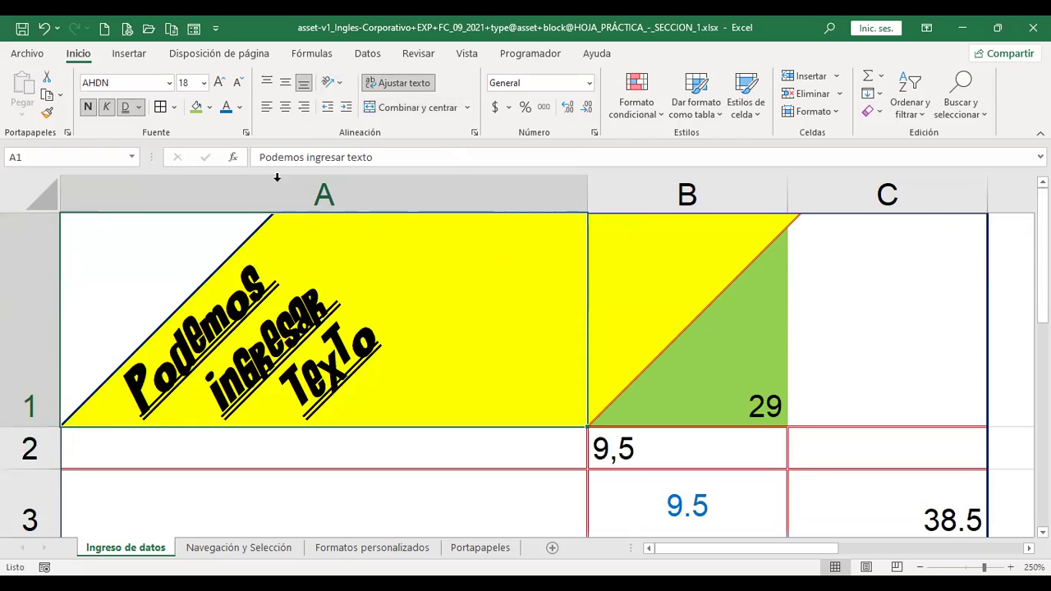
left_click_drag(591, 200, 413, 205)
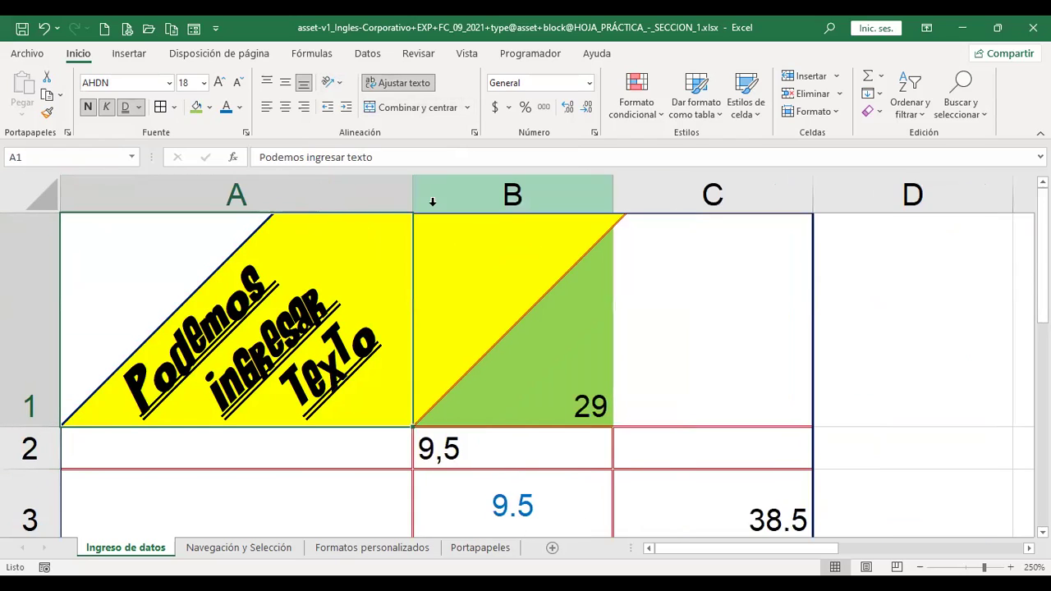
left_click(237, 82)
left_click(238, 82)
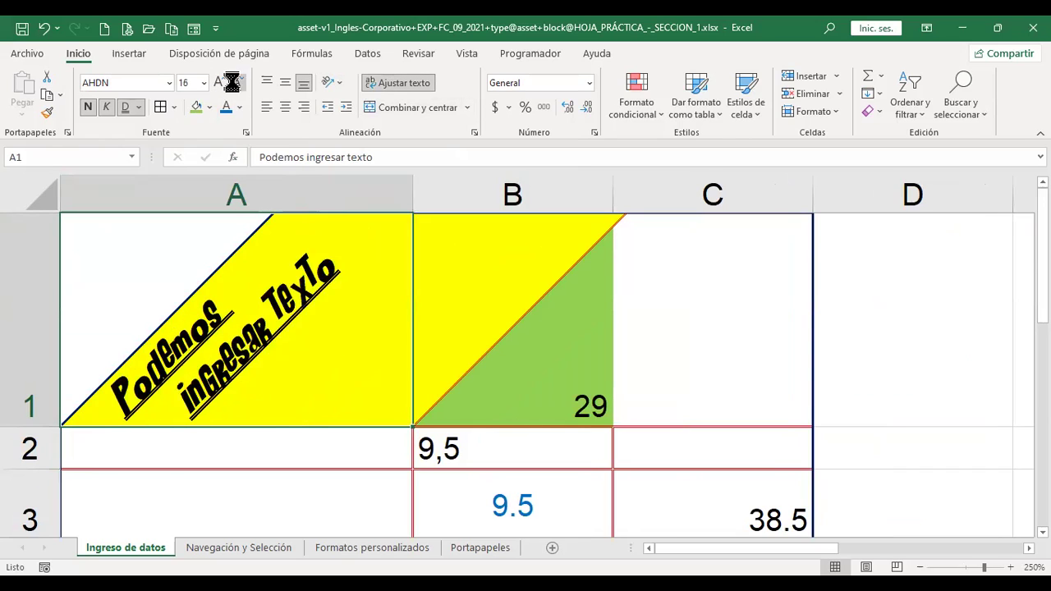
left_click(237, 82)
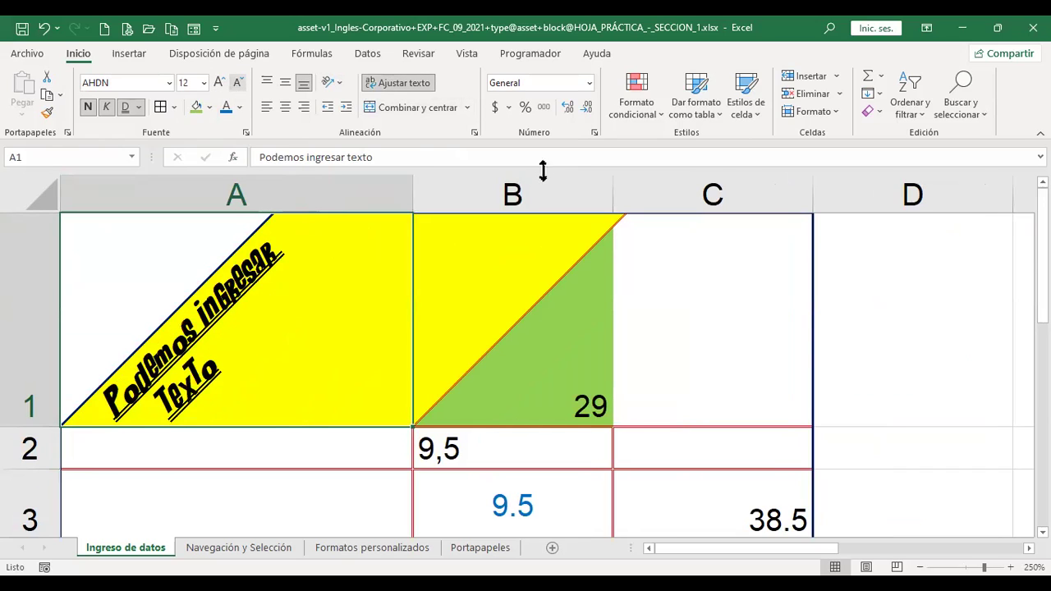
Try the descending angle orientation on cell A1 and autofit the height of row 1.
left_click(338, 83)
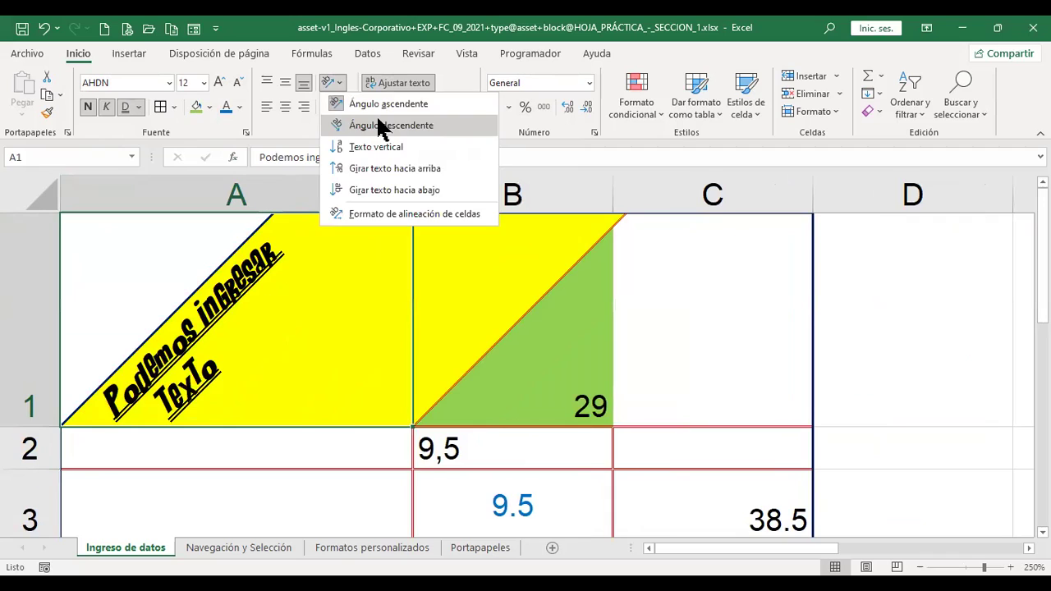
left_click(382, 127)
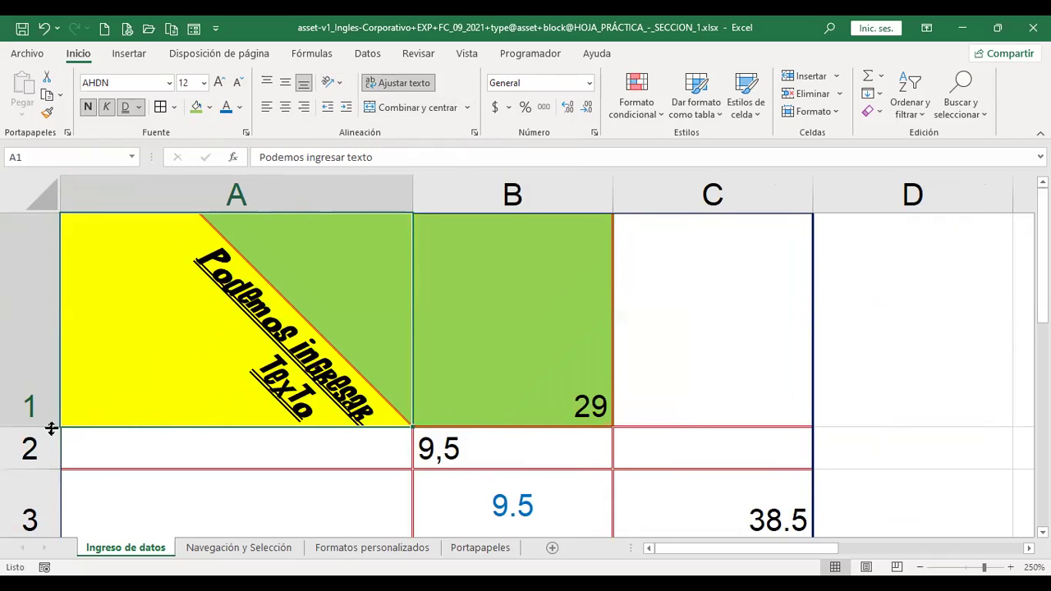
left_click_drag(51, 428, 51, 341)
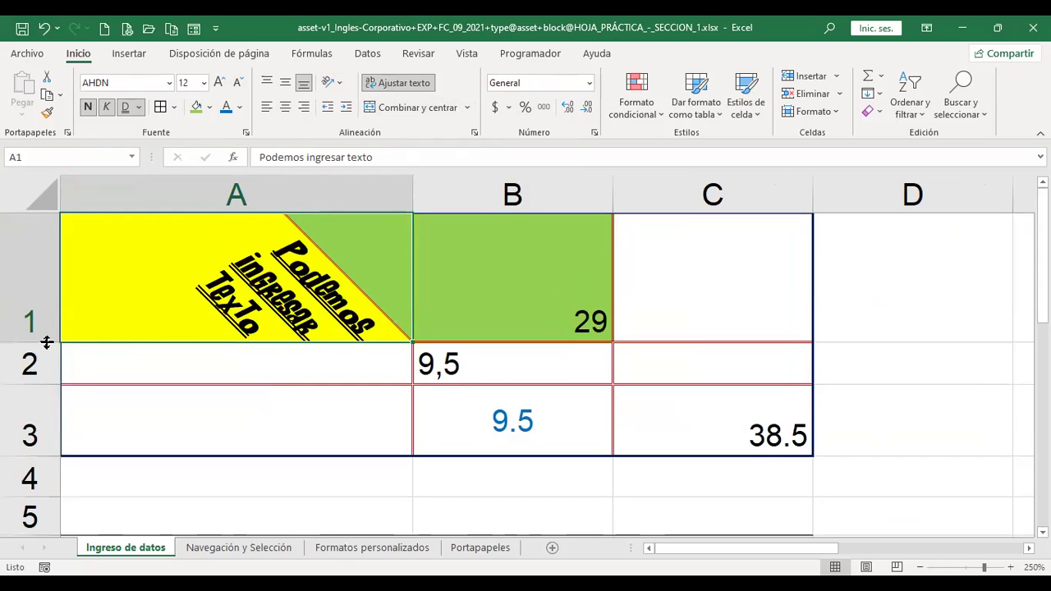
double_click(47, 341)
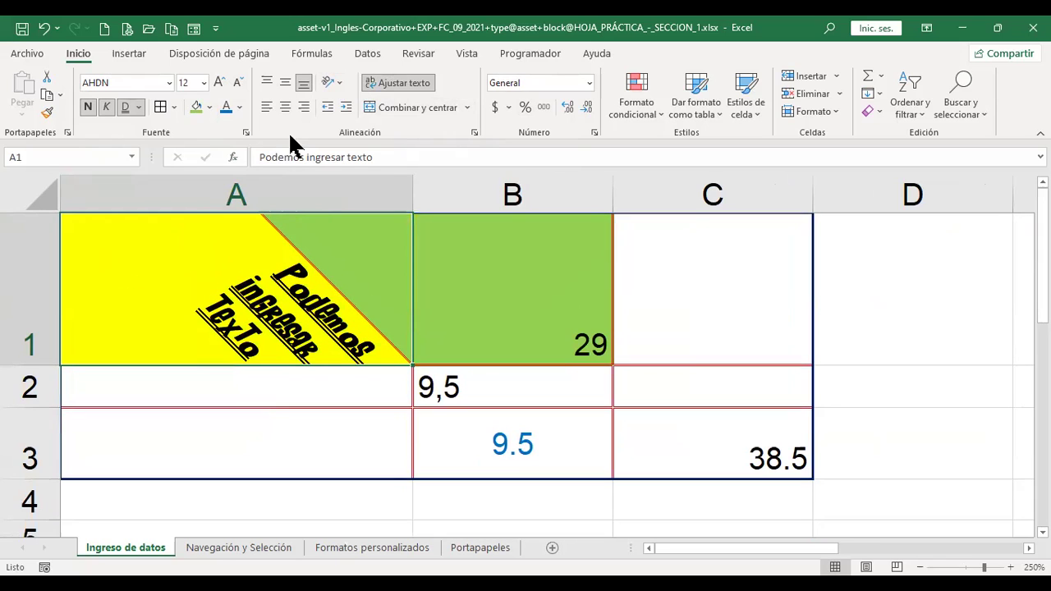
Try the vertical text orientation on cell A1 with a much narrower column A.
left_click(331, 82)
left_click(363, 149)
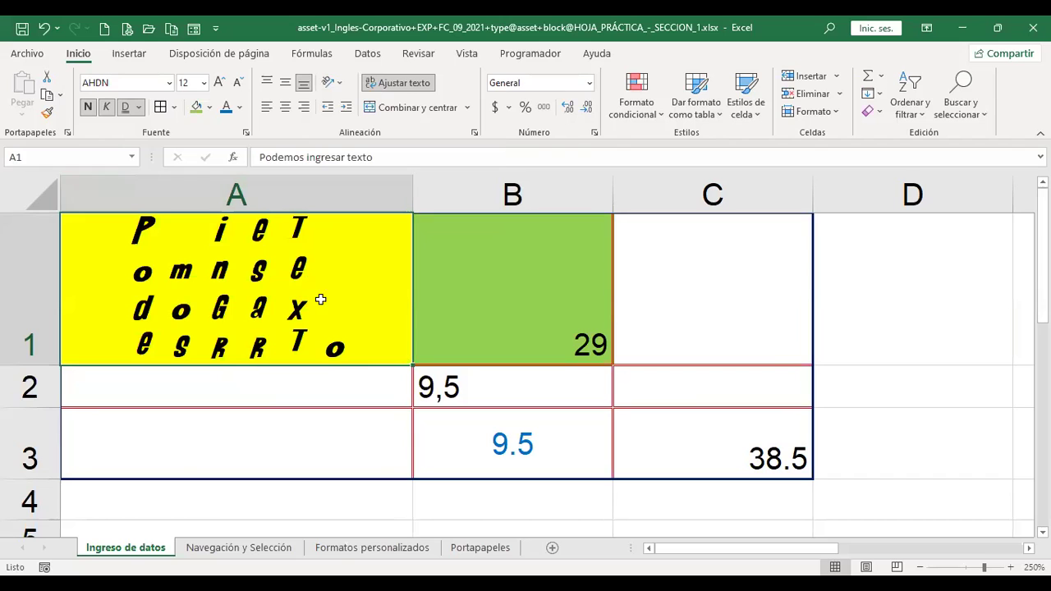
left_click_drag(411, 196, 157, 213)
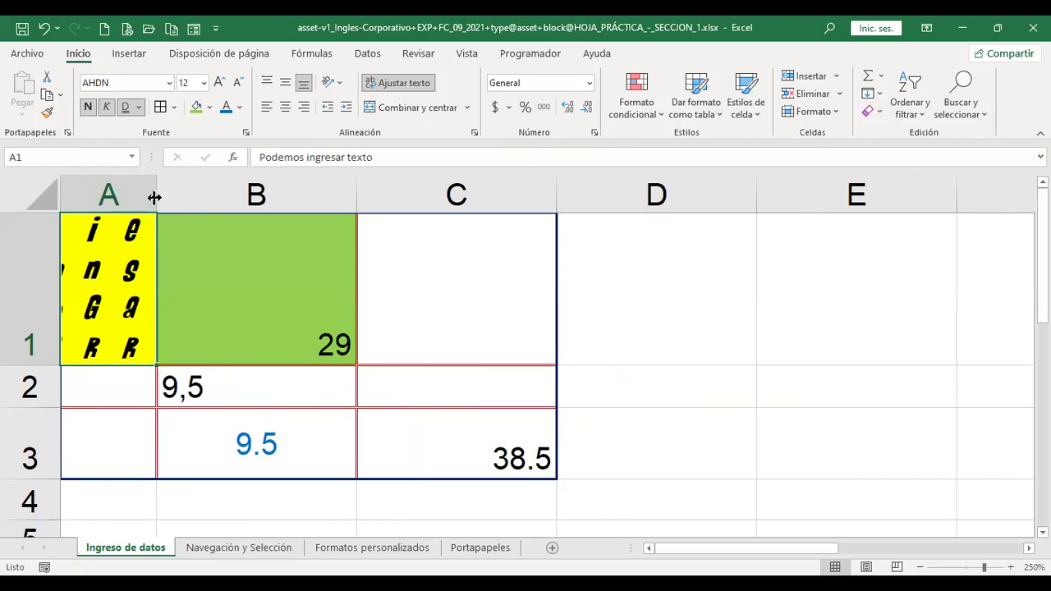
double_click(155, 197)
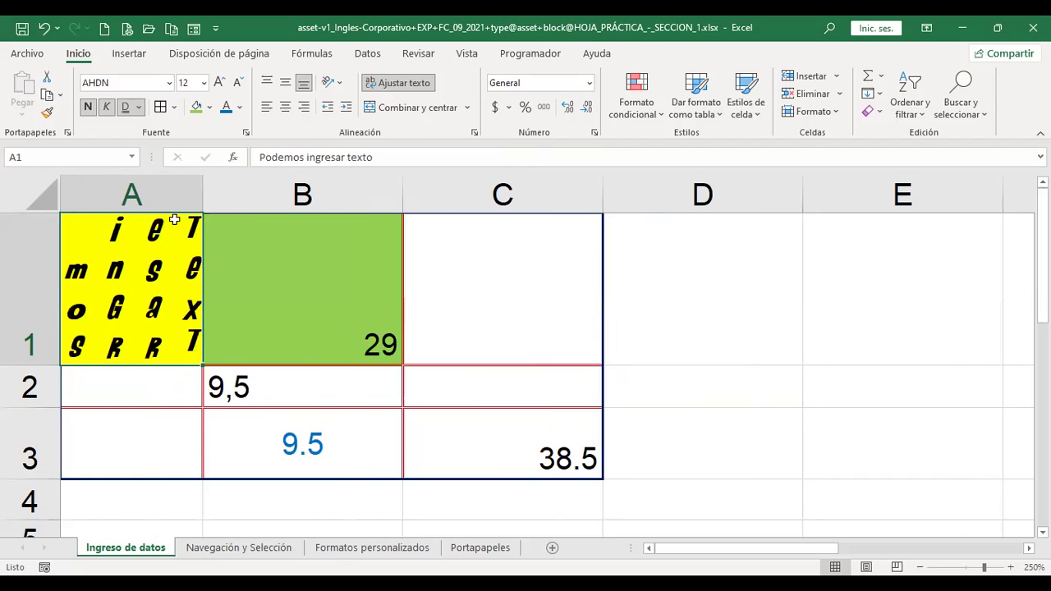
Try rotating the text of cell A1 upwards, ending with it rotated downwards.
left_click(338, 81)
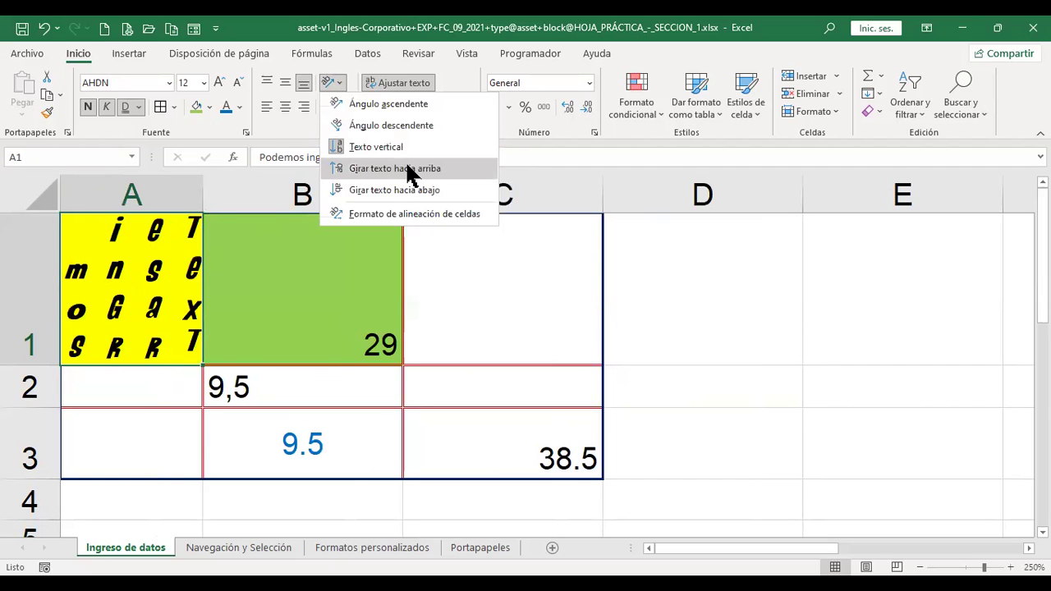
left_click(410, 170)
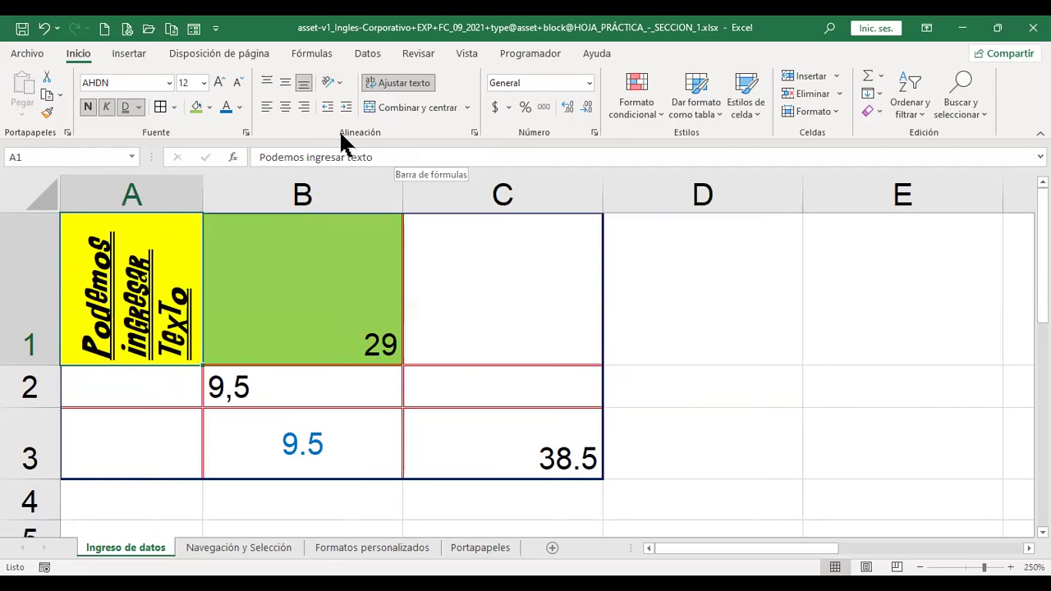
left_click(340, 85)
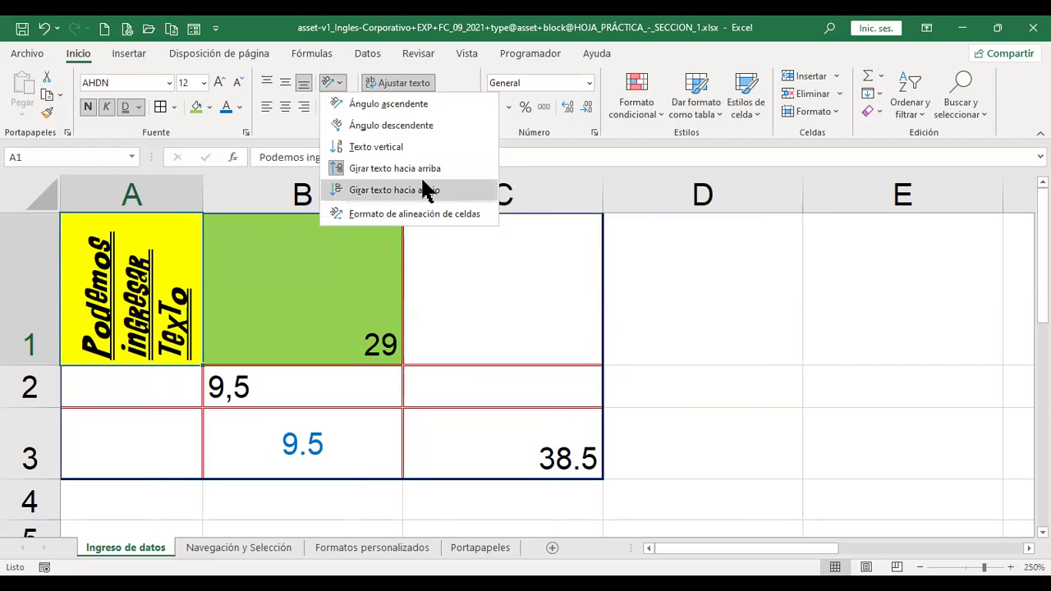
left_click(427, 190)
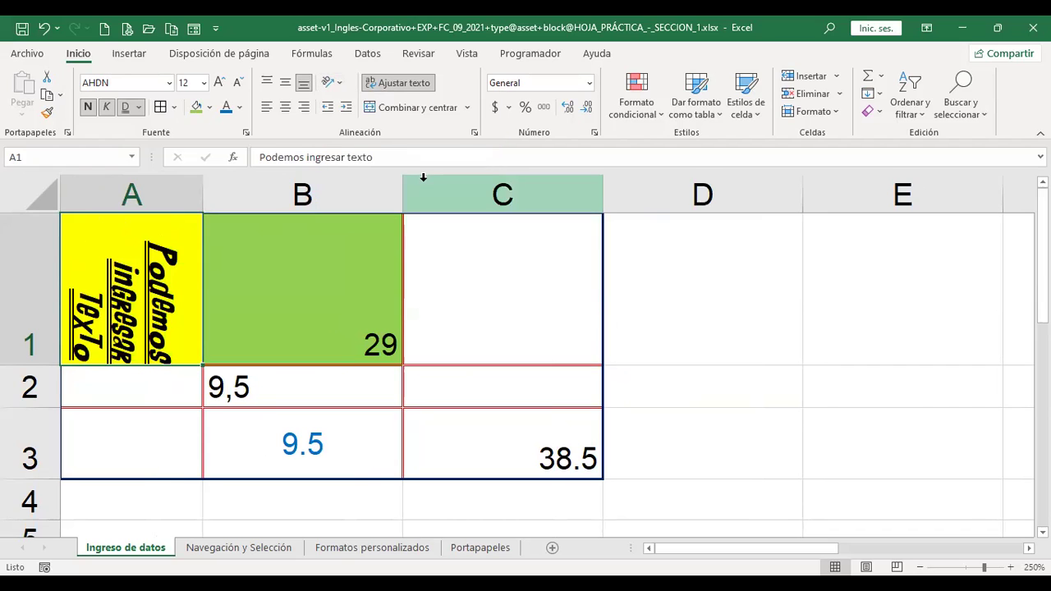
Try a custom downward-sloping text angle for cell A1 through the cell alignment format settings.
left_click(336, 80)
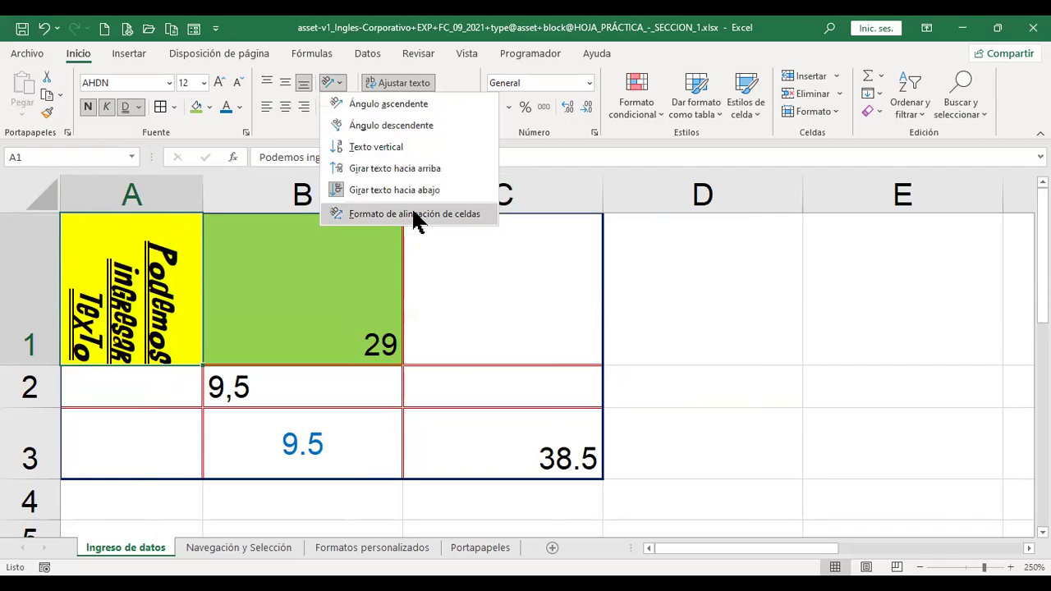
left_click(406, 215)
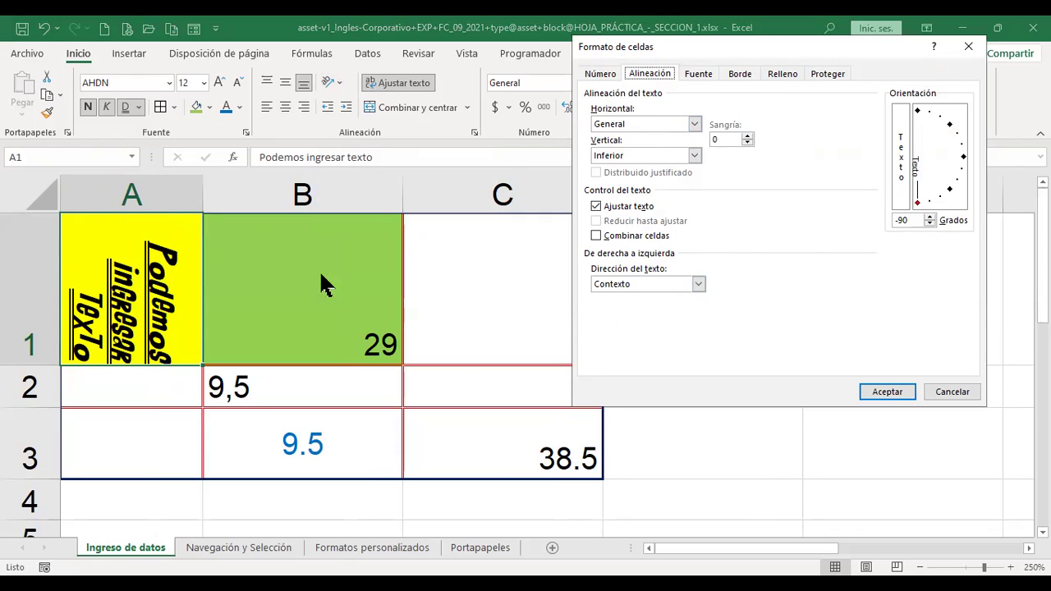
left_click(928, 201)
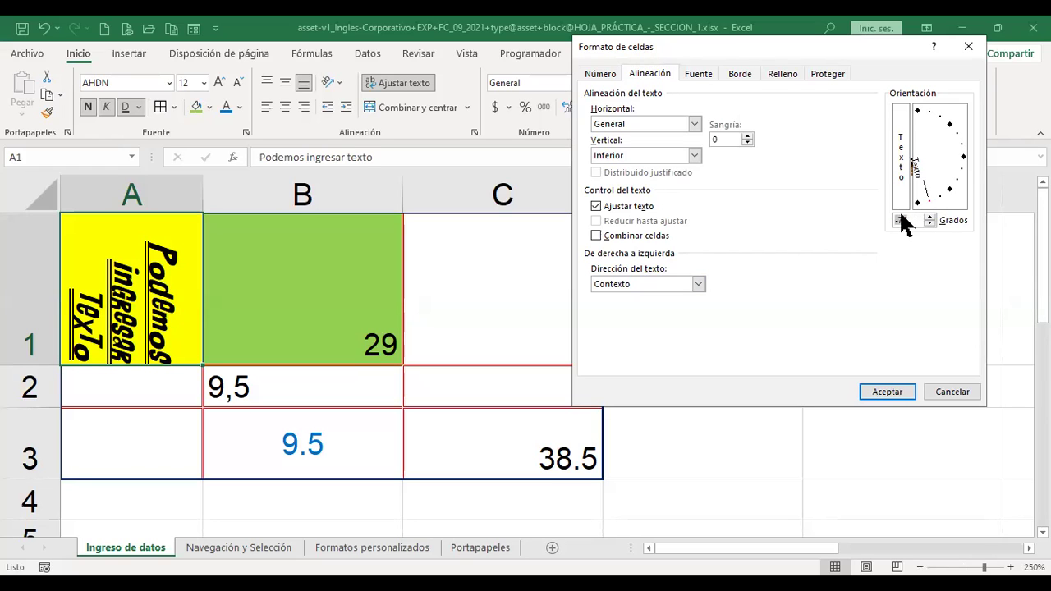
left_click_drag(930, 200, 946, 178)
left_click(893, 391)
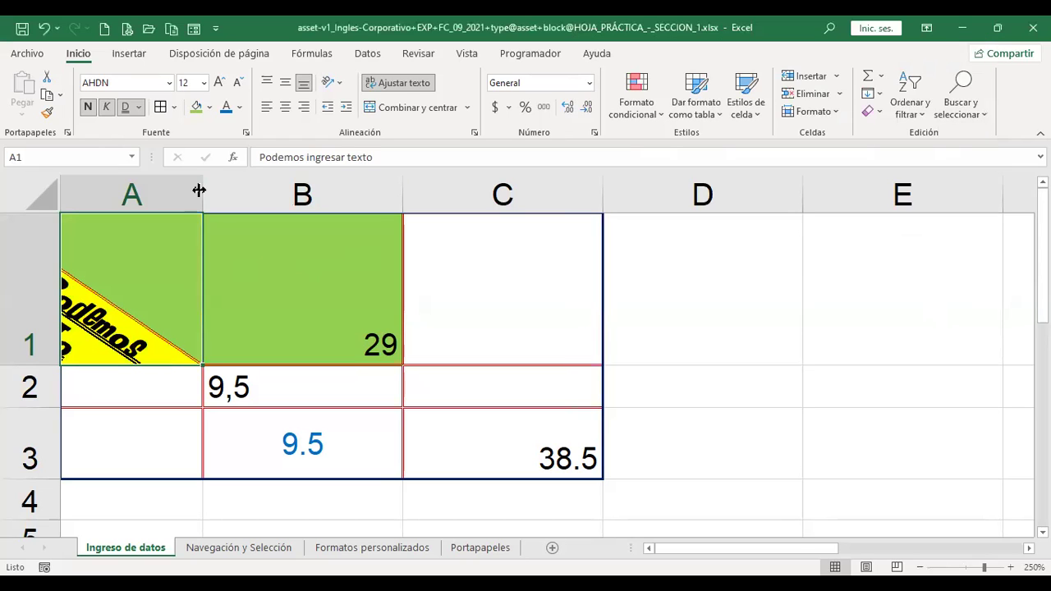
Widen column A and slightly shorten row 1, and return the text of cell A1 to horizontal orientation.
left_click_drag(201, 192, 245, 195)
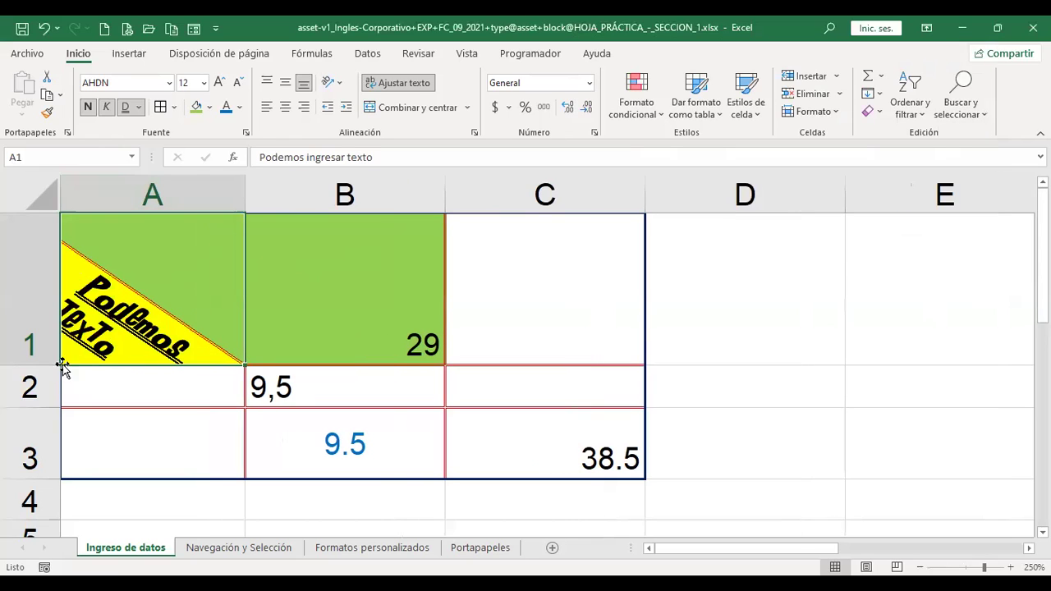
left_click_drag(49, 366, 41, 356)
left_click(374, 84)
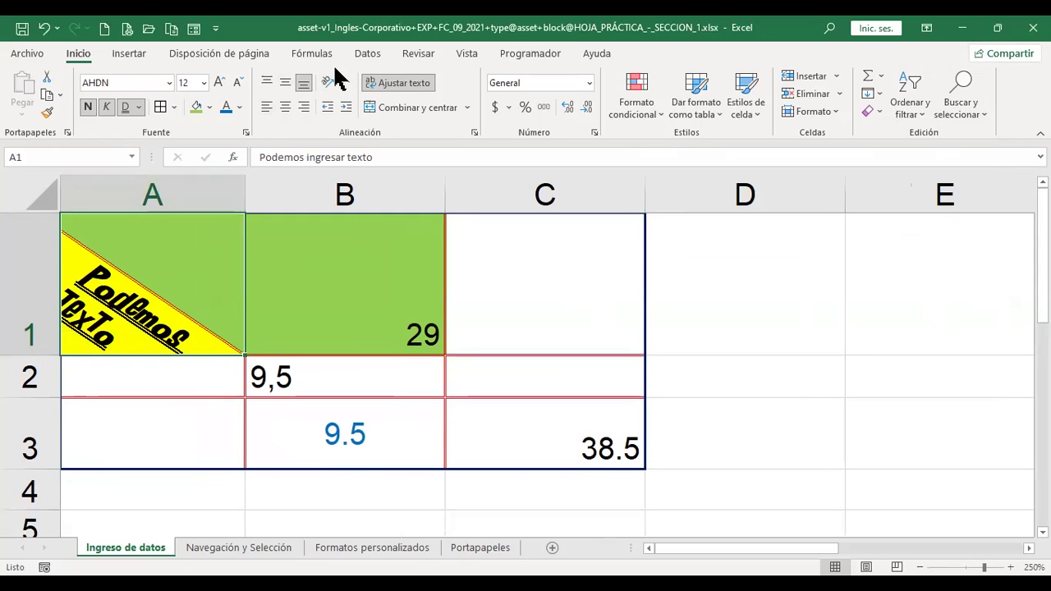
Increase the indent of cell A1 by five levels and widen column A to give the text room.
left_click(344, 109)
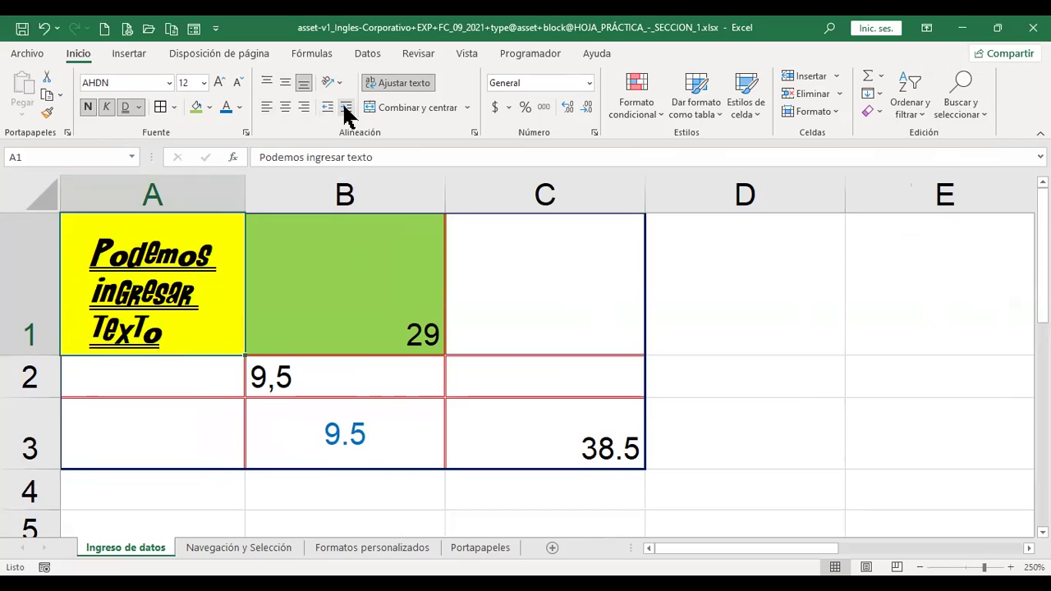
left_click(344, 109)
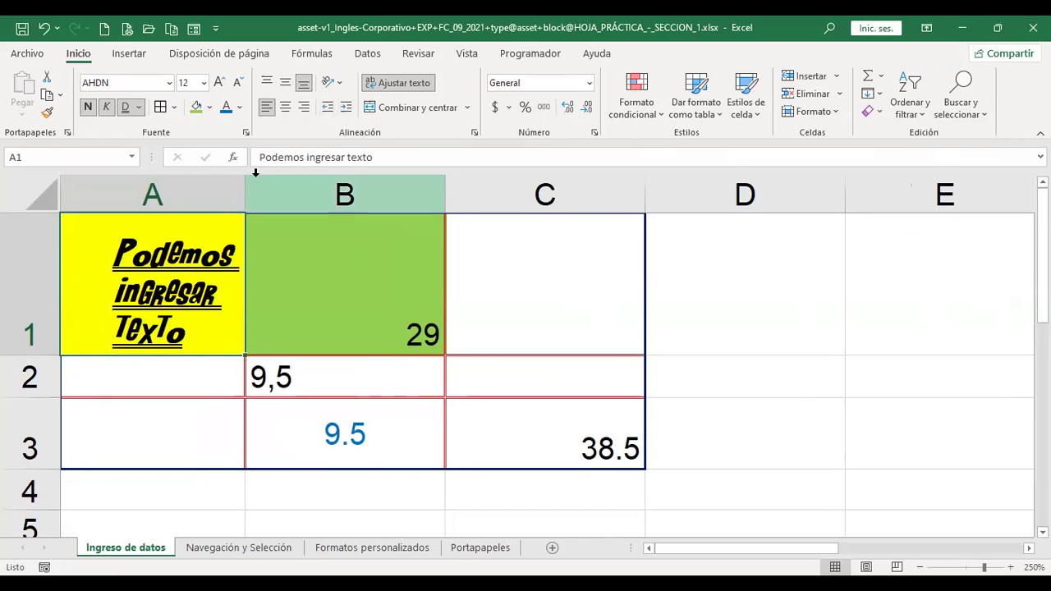
left_click_drag(244, 190, 319, 190)
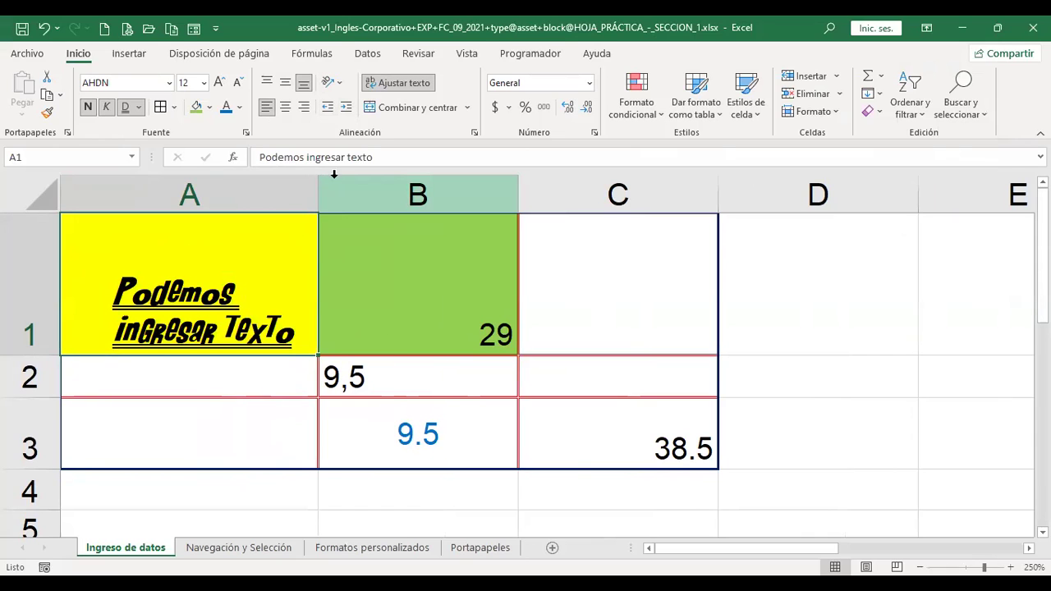
left_click(346, 106)
left_click(346, 107)
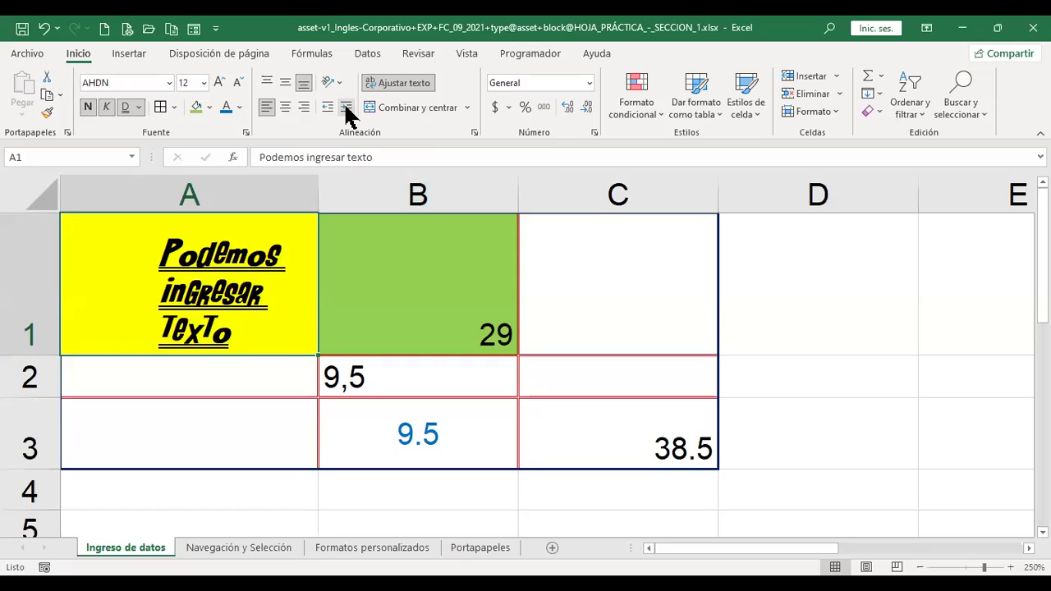
left_click(345, 107)
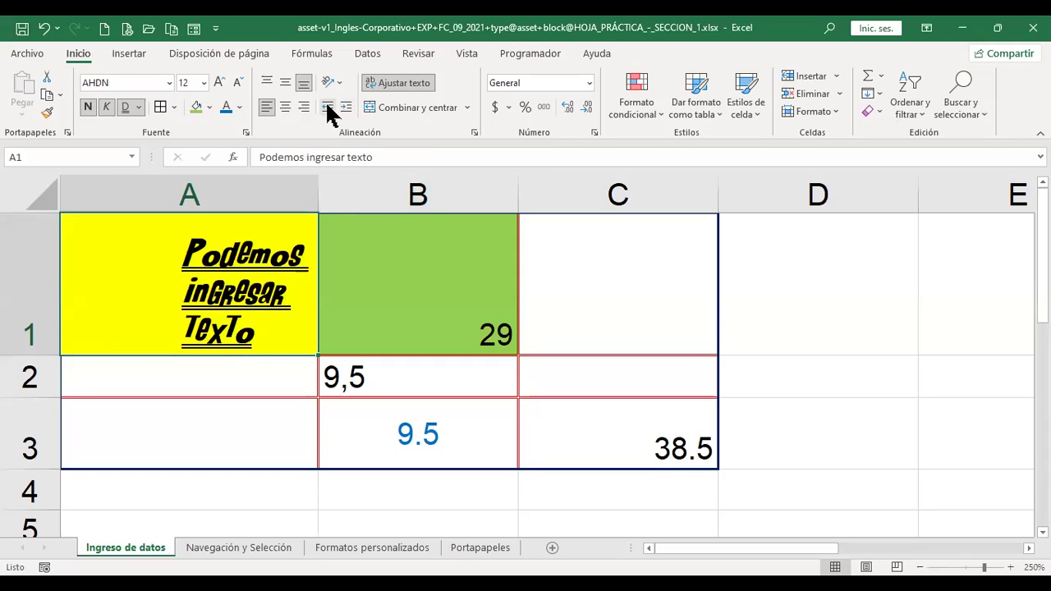
Decrease the indent of cell A1 until its text is back against the cell's left edge.
left_click(328, 106)
left_click(328, 107)
left_click(327, 106)
left_click(327, 107)
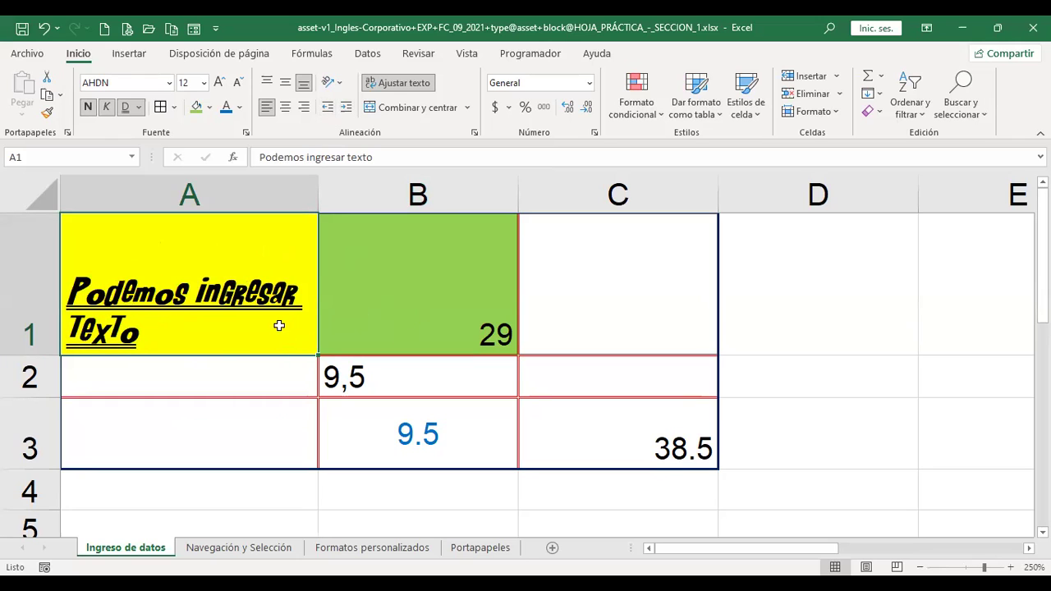
Reduce the height of row 1 slightly and select cell B2.
left_click(224, 421)
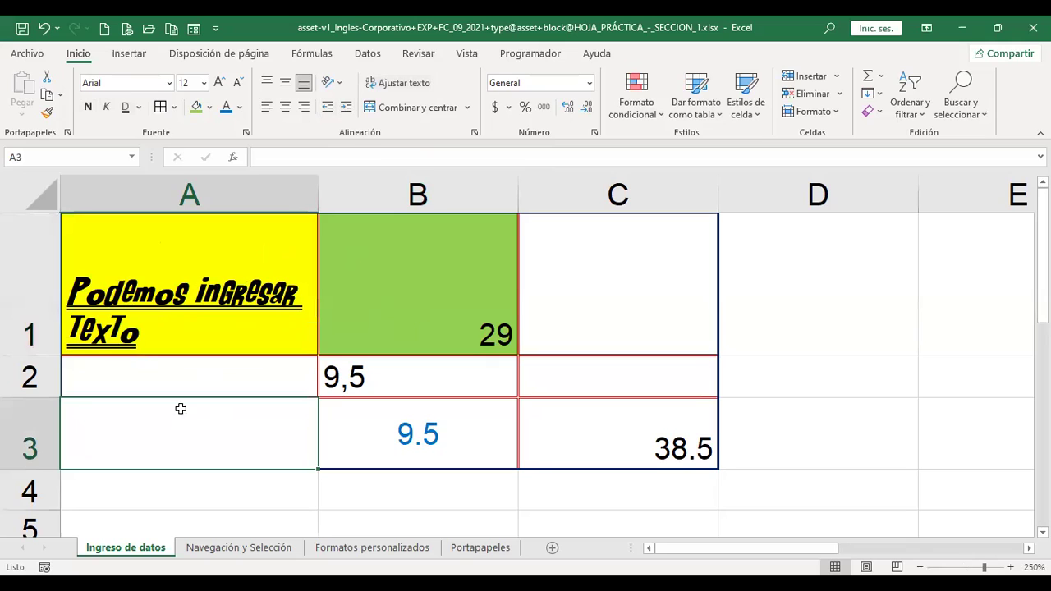
left_click_drag(49, 355, 47, 335)
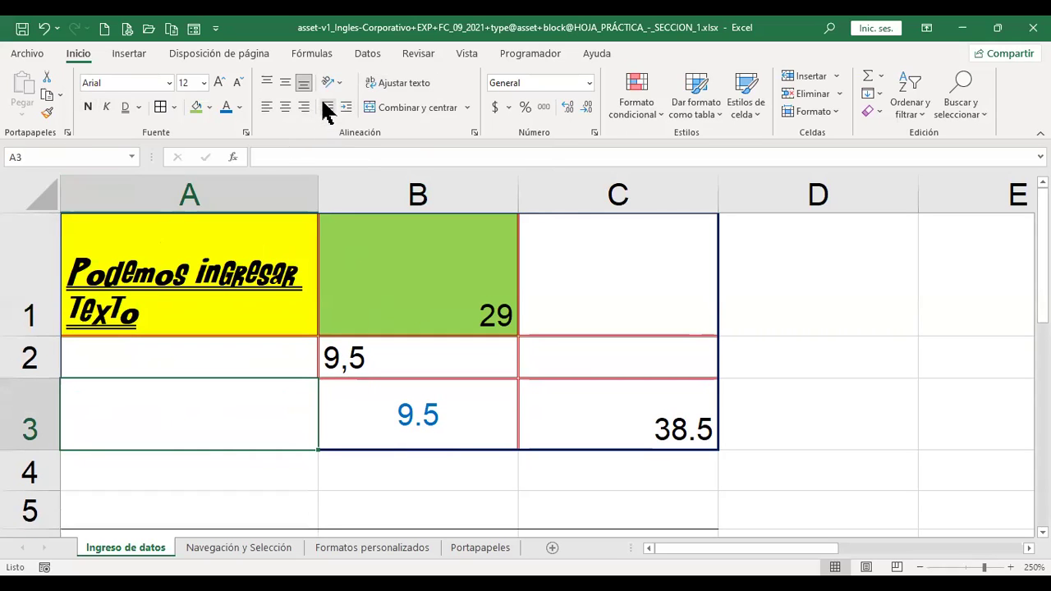
left_click(402, 354)
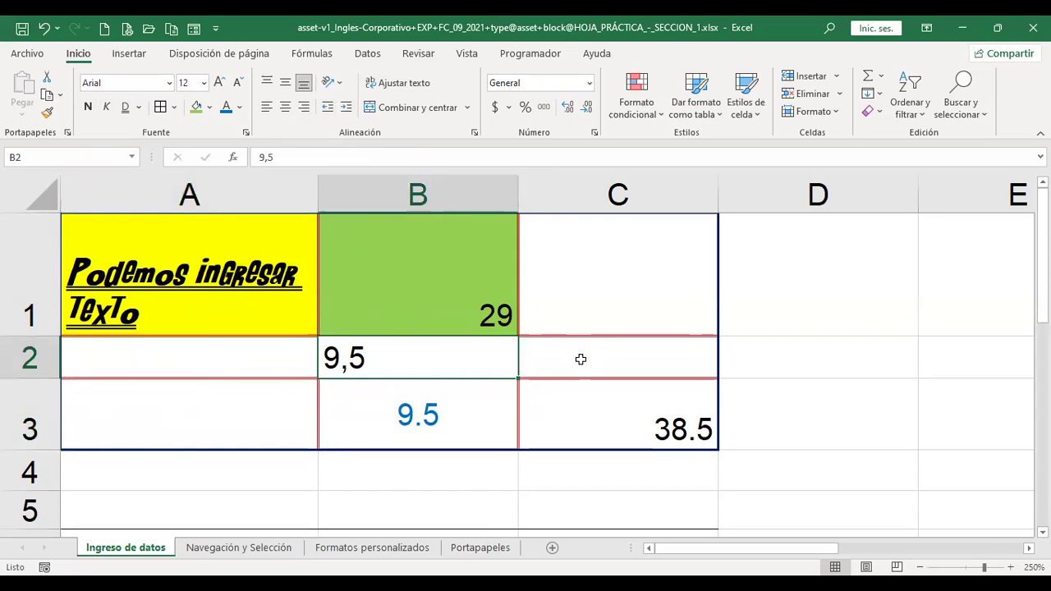